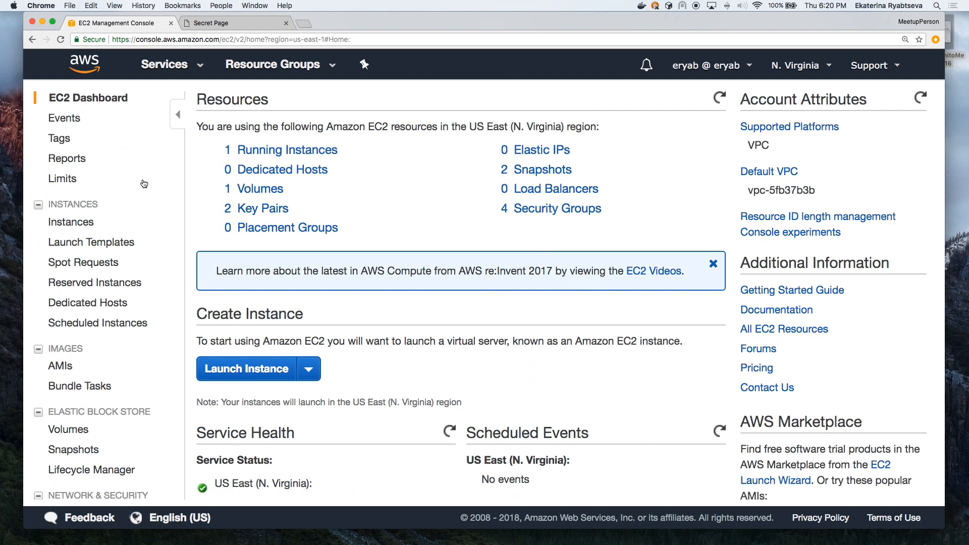
View the running EC2 instance, go to the load balancers, and start creating an Application Load Balancer
{"action": "left_click", "coordinate": [283, 150]}
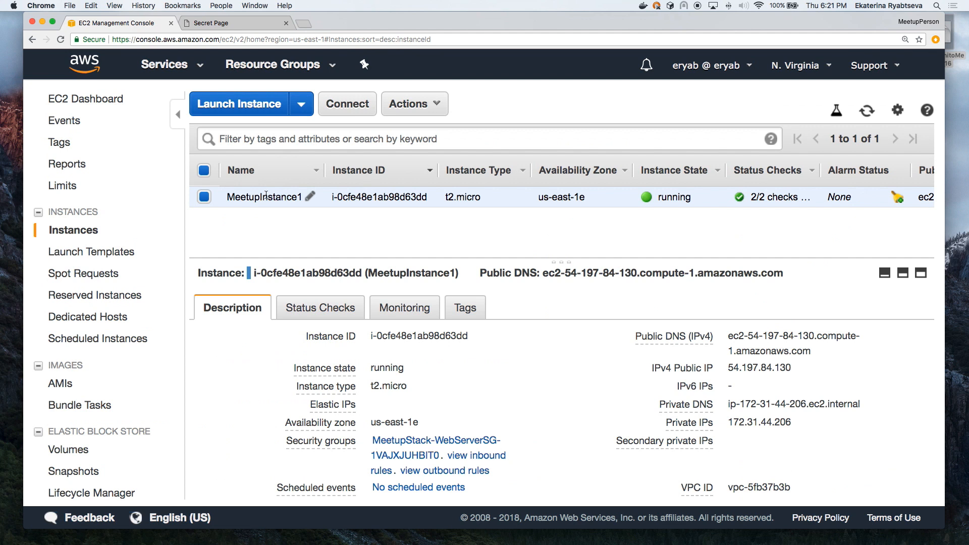
{"action": "scroll", "coordinate": [146, 242], "scroll_direction": "down", "scroll_amount": 8}
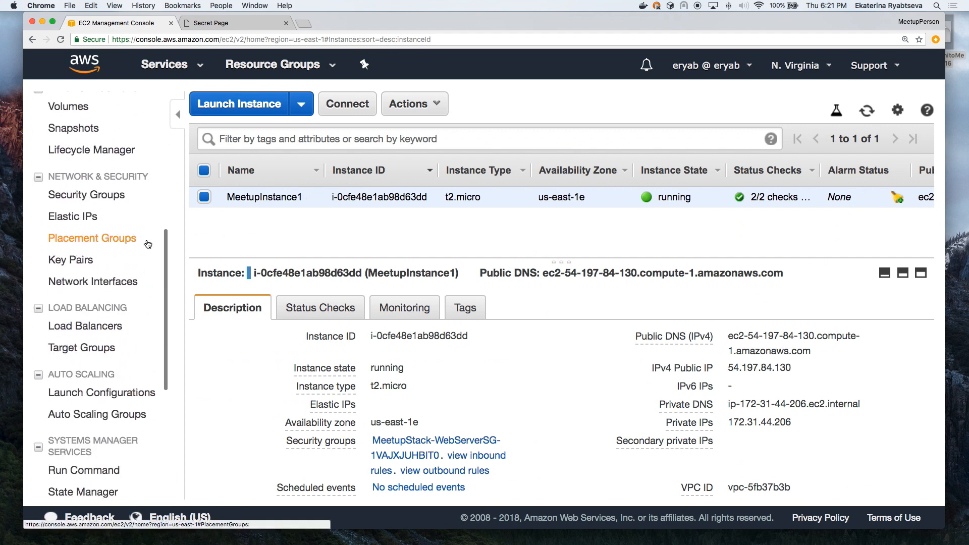
{"action": "left_click", "coordinate": [88, 328]}
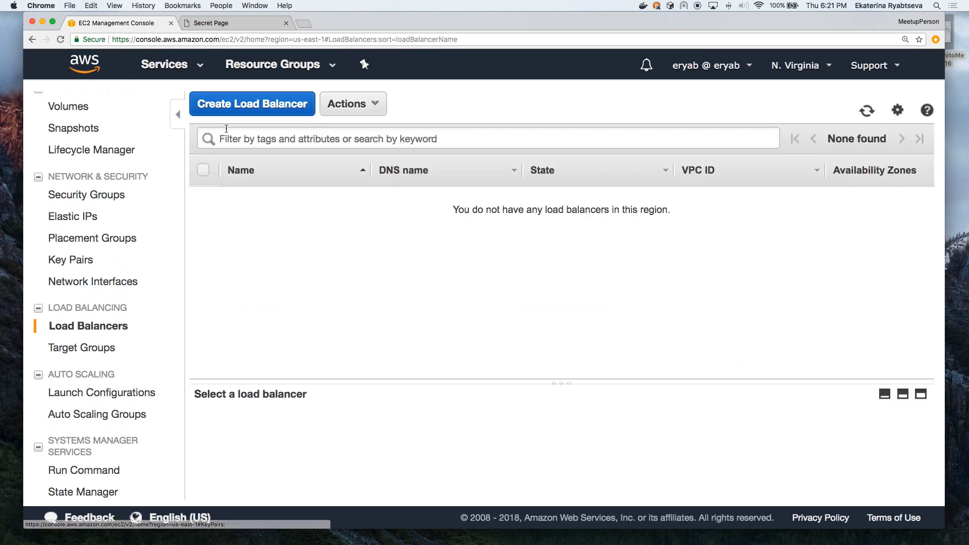
{"action": "left_click", "coordinate": [230, 108]}
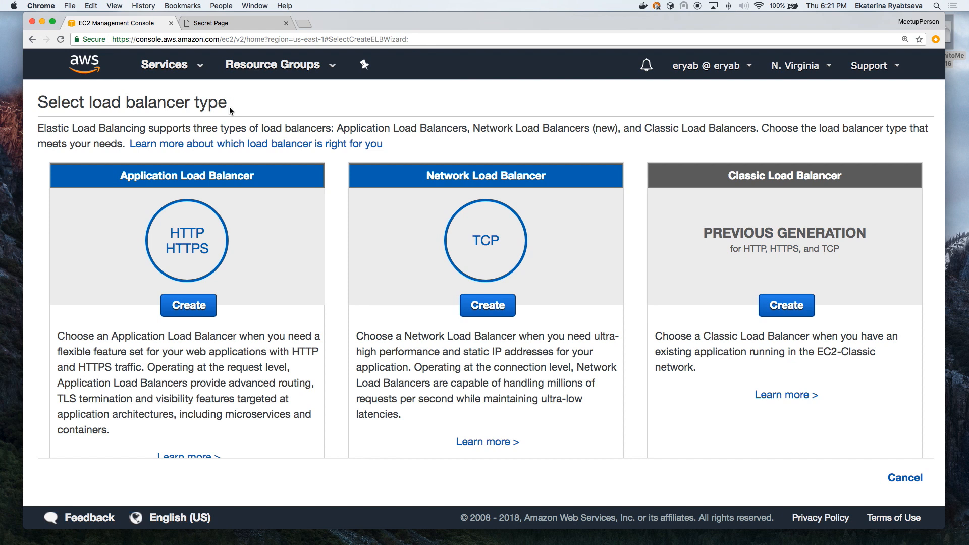
{"action": "left_click", "coordinate": [191, 304]}
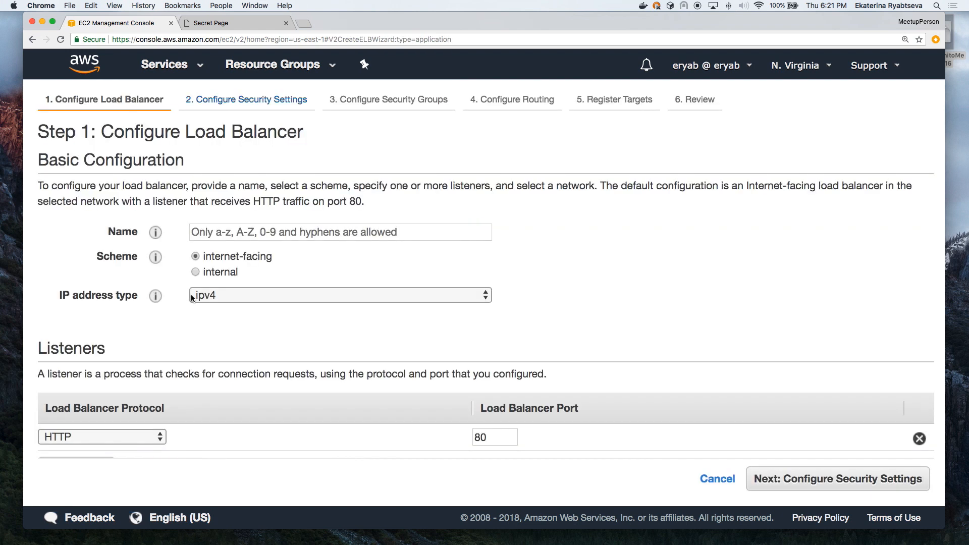
Name the load balancer meetupalb
{"action": "left_click", "coordinate": [249, 231]}
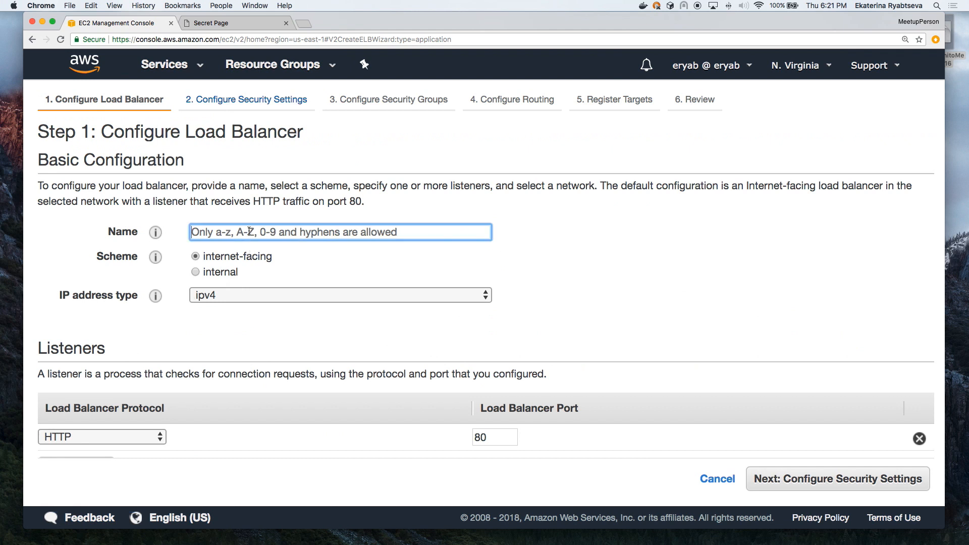
{"action": "type", "text": "ww"}
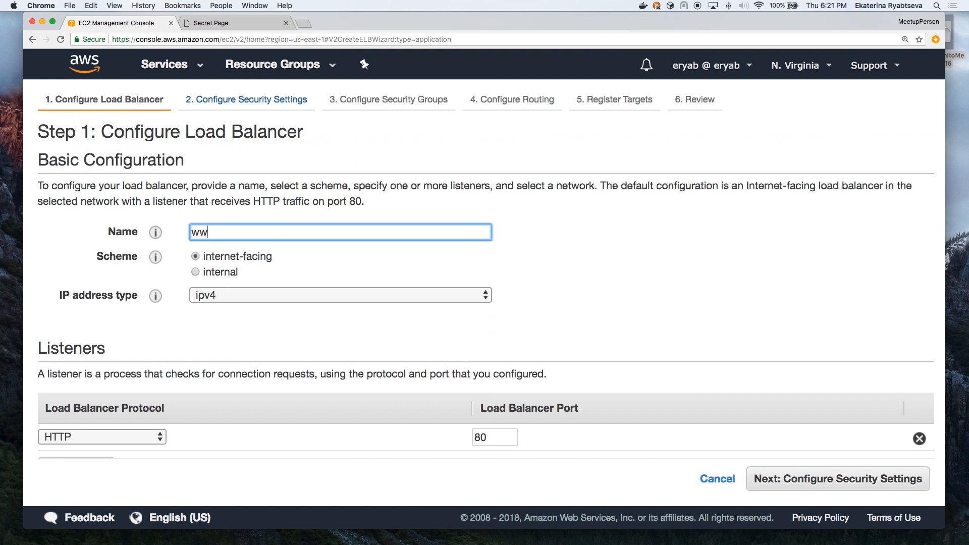
{"action": "key", "text": "BackSpace"}
{"action": "key", "text": "BackSpace"}
{"action": "type", "text": "met"}
{"action": "key", "text": "BackSpace"}
{"action": "type", "text": "etupalb"}
Change the load balancer's listener protocol to HTTPS (Secure HTTP)
{"action": "scroll", "coordinate": [523, 283], "scroll_direction": "down", "scroll_amount": 5}
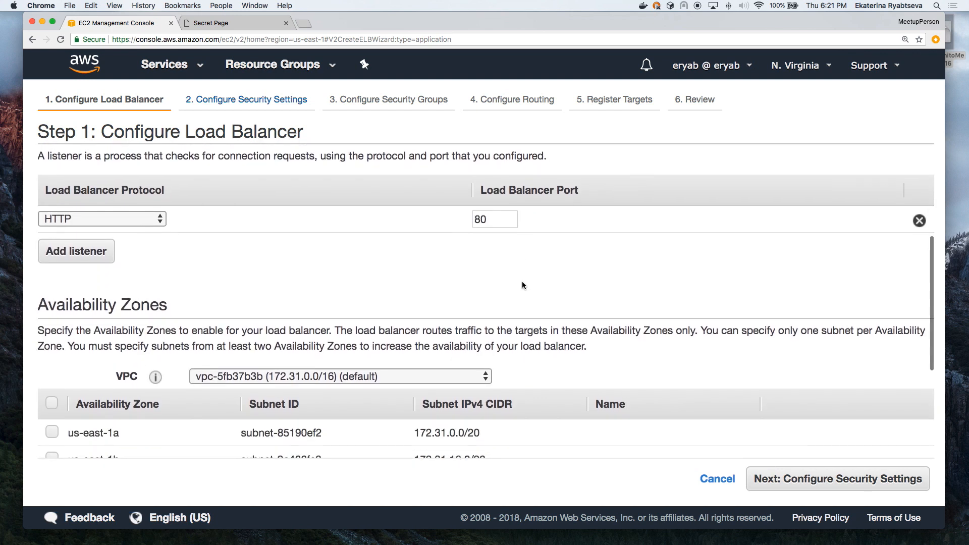
{"action": "scroll", "coordinate": [522, 286], "scroll_direction": "up", "scroll_amount": 1}
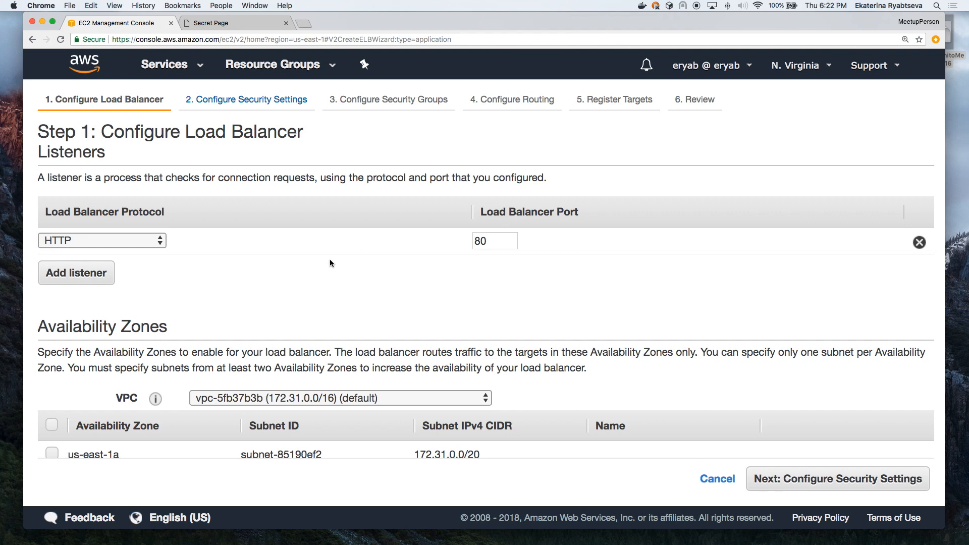
{"action": "left_click", "coordinate": [137, 241]}
{"action": "left_click", "coordinate": [135, 256]}
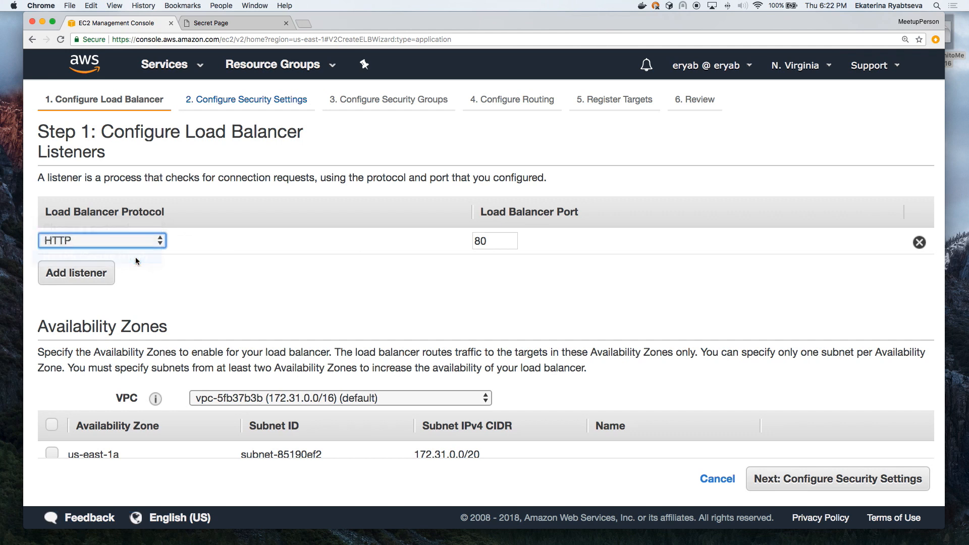
Enable the availability zones us-east-1e and us-east-1b for the load balancer
{"action": "scroll", "coordinate": [240, 299], "scroll_direction": "down", "scroll_amount": 5}
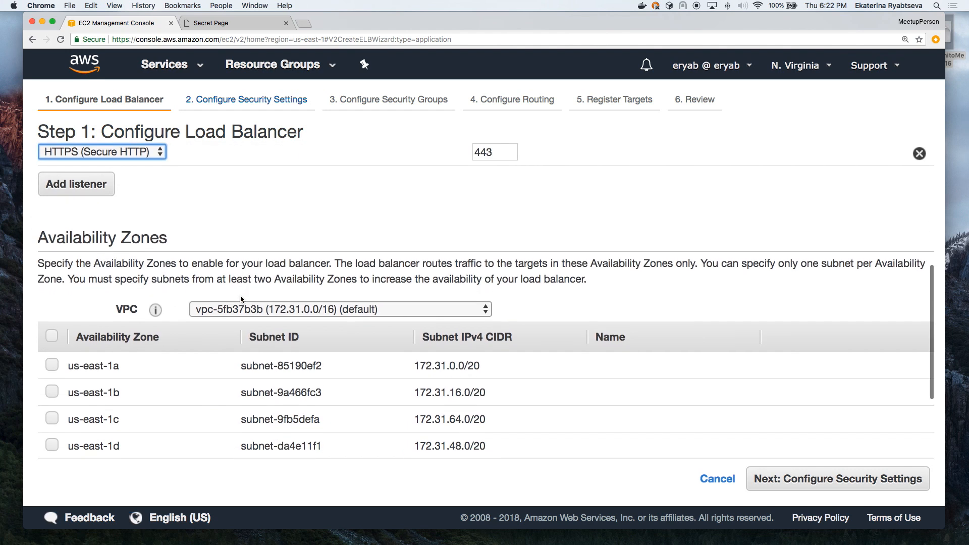
{"action": "scroll", "coordinate": [240, 300], "scroll_direction": "down", "scroll_amount": 1}
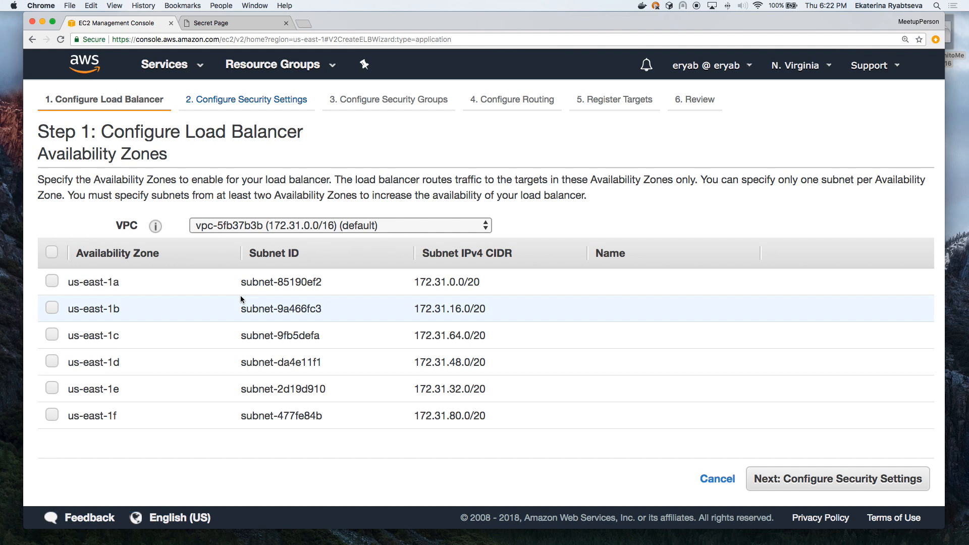
{"action": "left_click", "coordinate": [57, 388]}
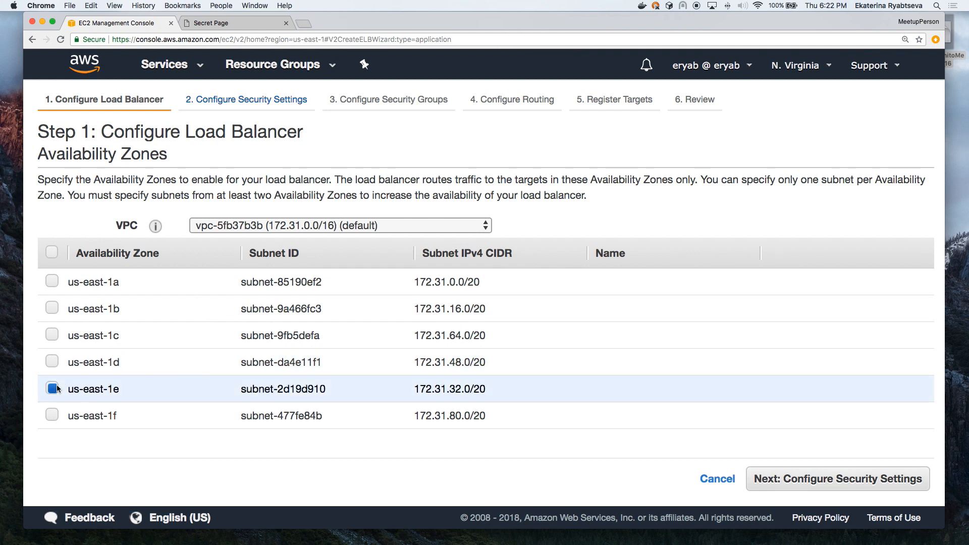
{"action": "left_click", "coordinate": [53, 308]}
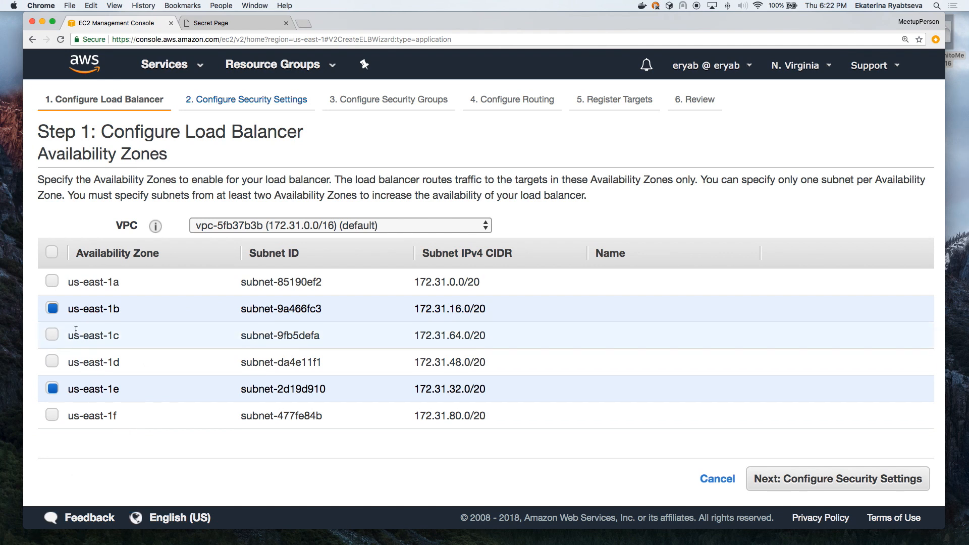
In the security settings, use the existing IAM certificate MeetupCertificate as the default certificate and continue to the security groups
{"action": "left_click", "coordinate": [794, 480]}
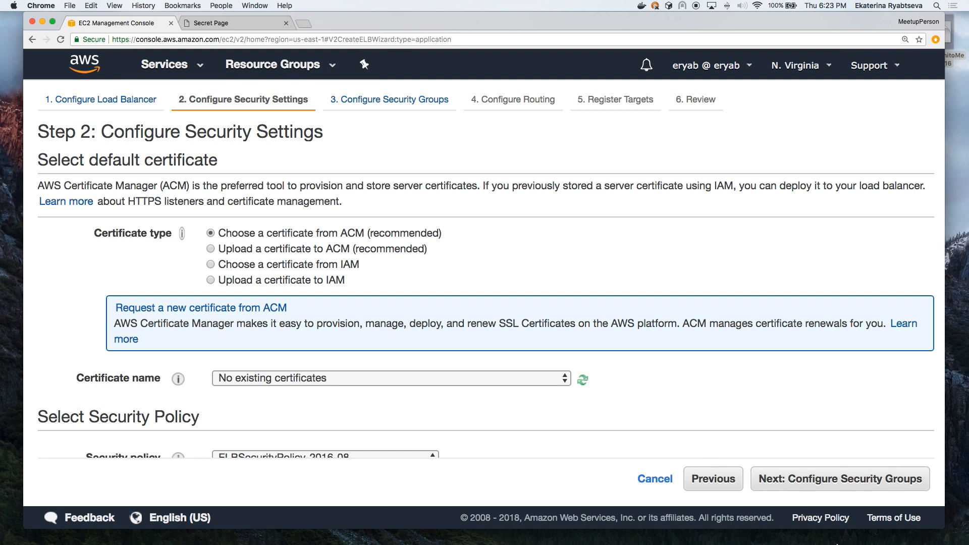
{"action": "left_click", "coordinate": [211, 264]}
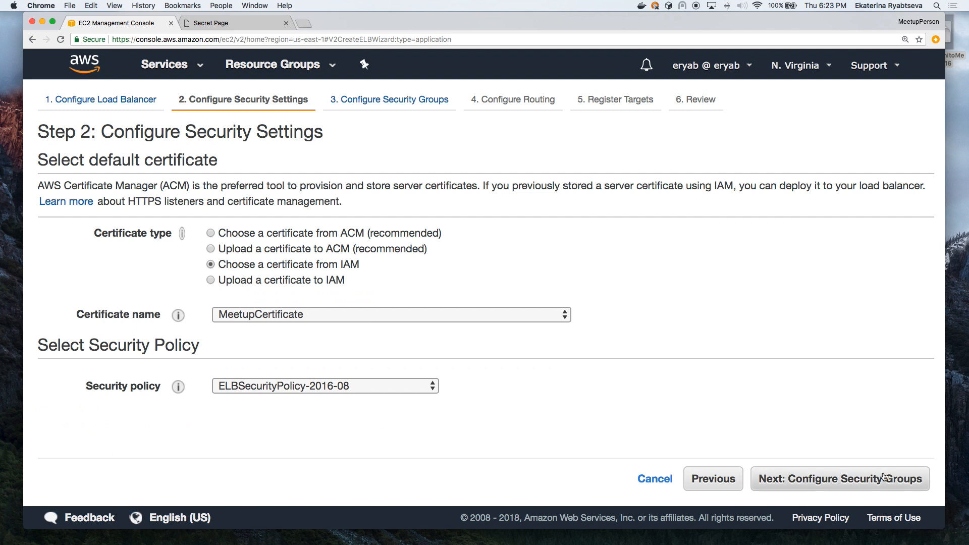
{"action": "left_click", "coordinate": [838, 481]}
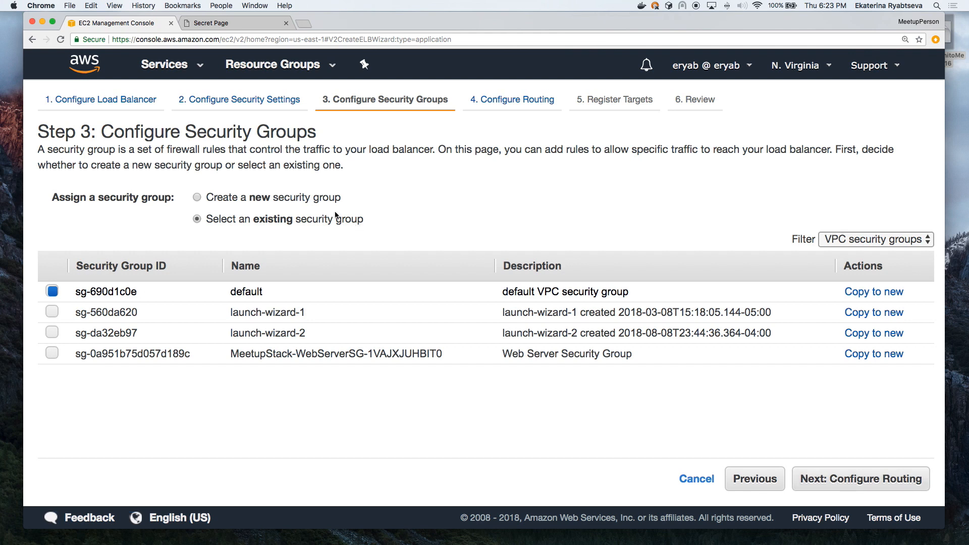
Assign a new security group named meetup-sg to the load balancer
{"action": "left_click", "coordinate": [322, 200]}
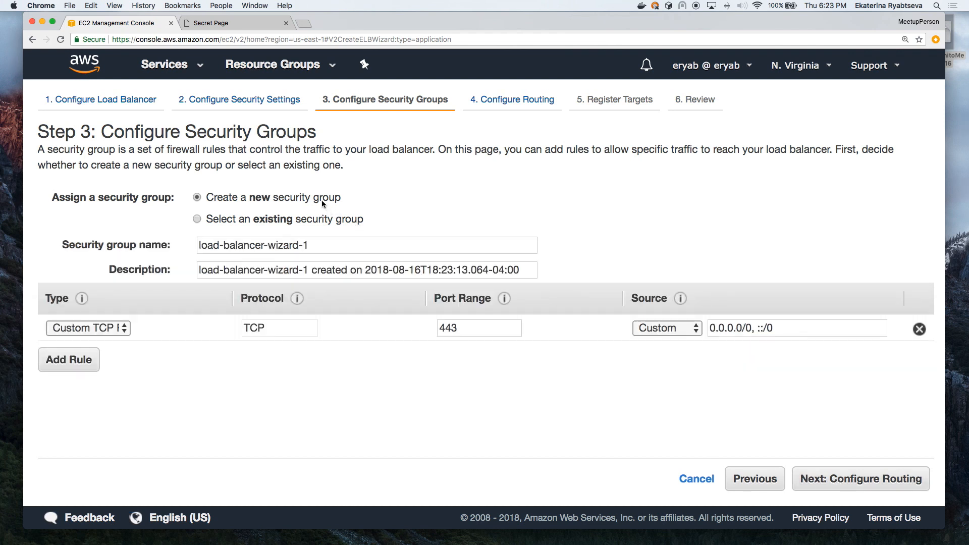
{"action": "left_click", "coordinate": [277, 252]}
{"action": "key", "text": "super+a"}
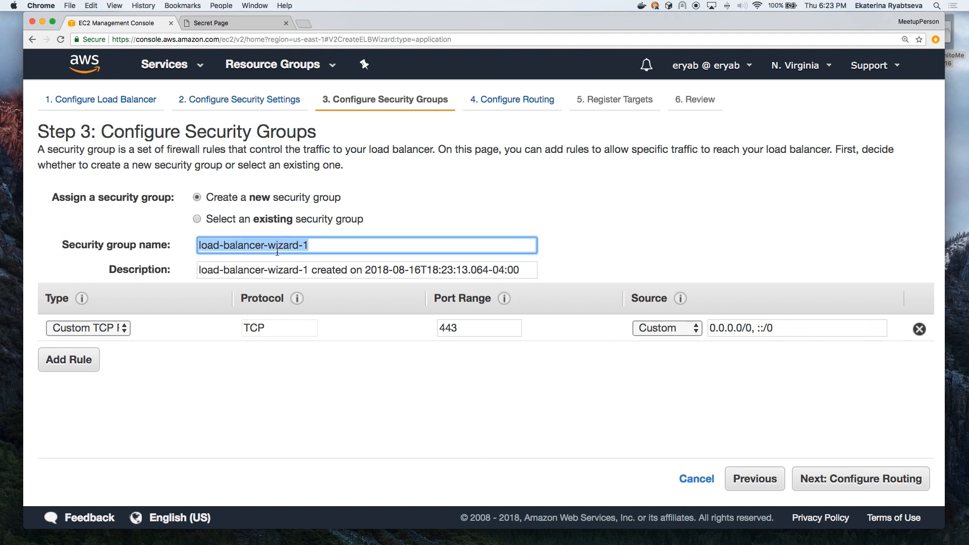
{"action": "type", "text": "meetup"}
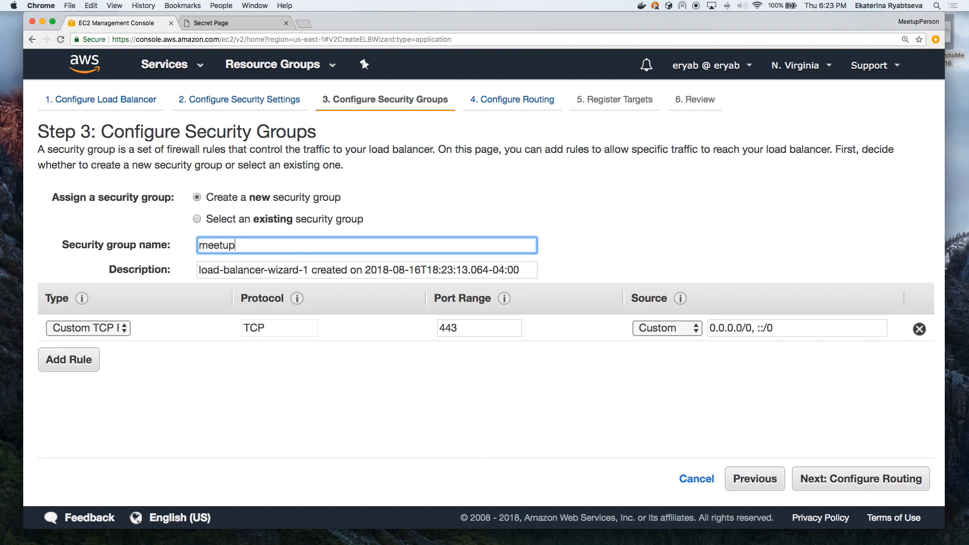
{"action": "type", "text": "-sg"}
Set the security group's rule type to HTTPS and continue to the routing configuration
{"action": "left_click", "coordinate": [124, 329]}
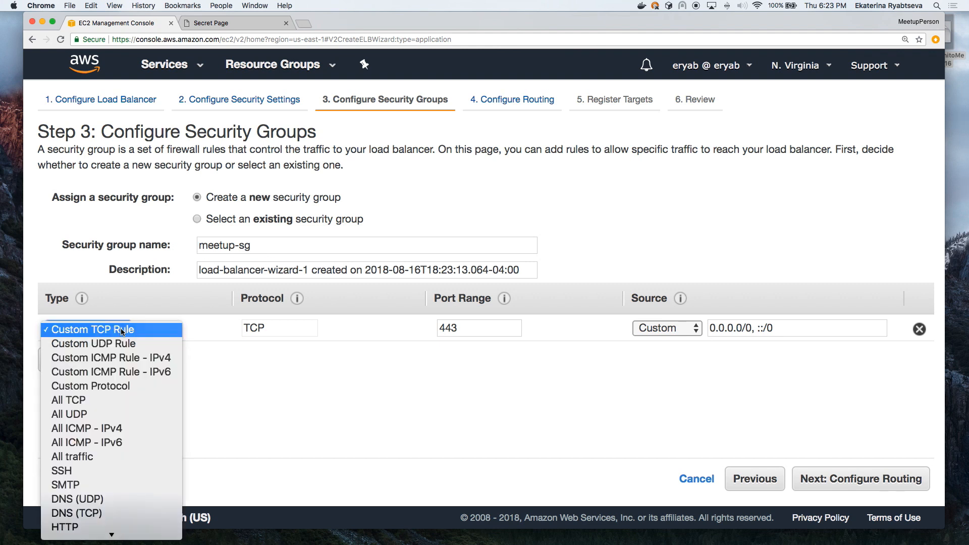
{"action": "scroll", "coordinate": [116, 435], "scroll_direction": "down", "scroll_amount": 5}
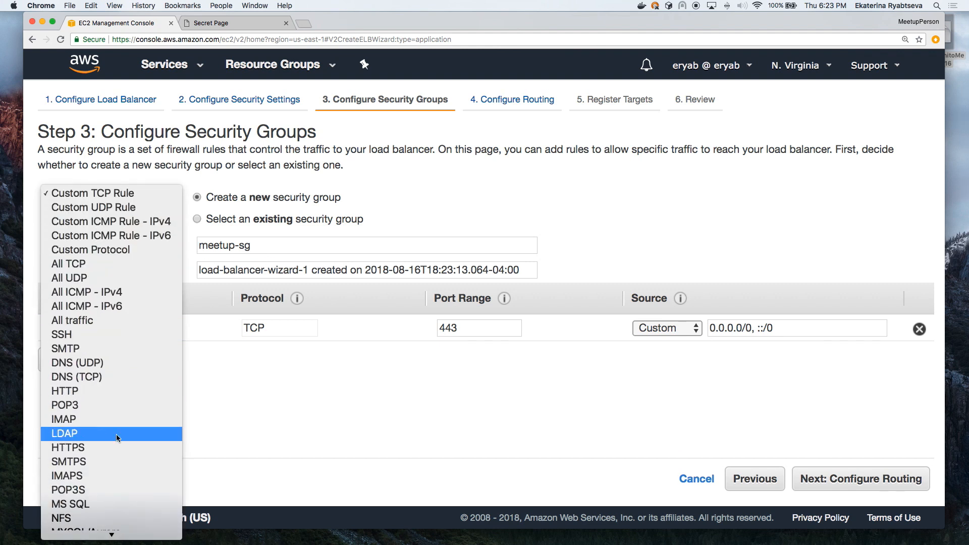
{"action": "left_click", "coordinate": [110, 446]}
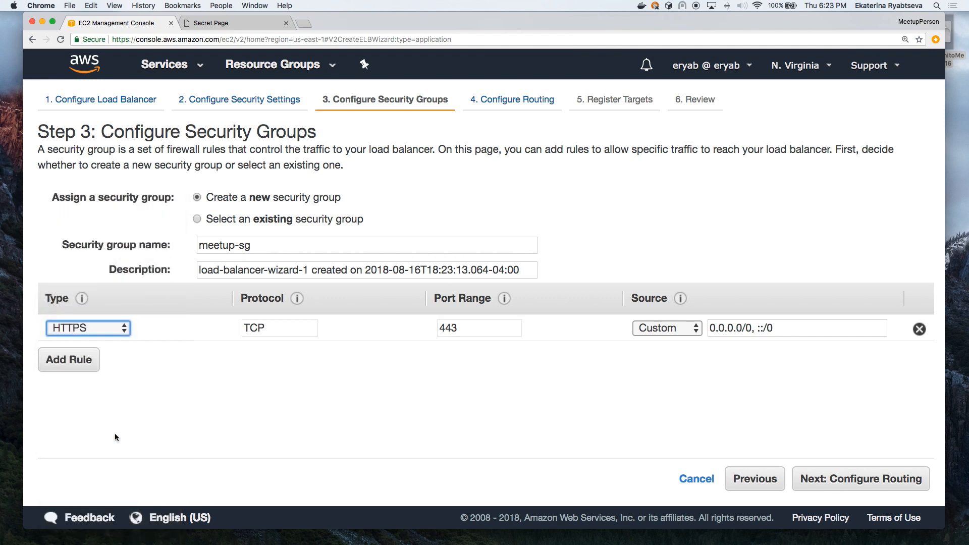
{"action": "left_click", "coordinate": [824, 479]}
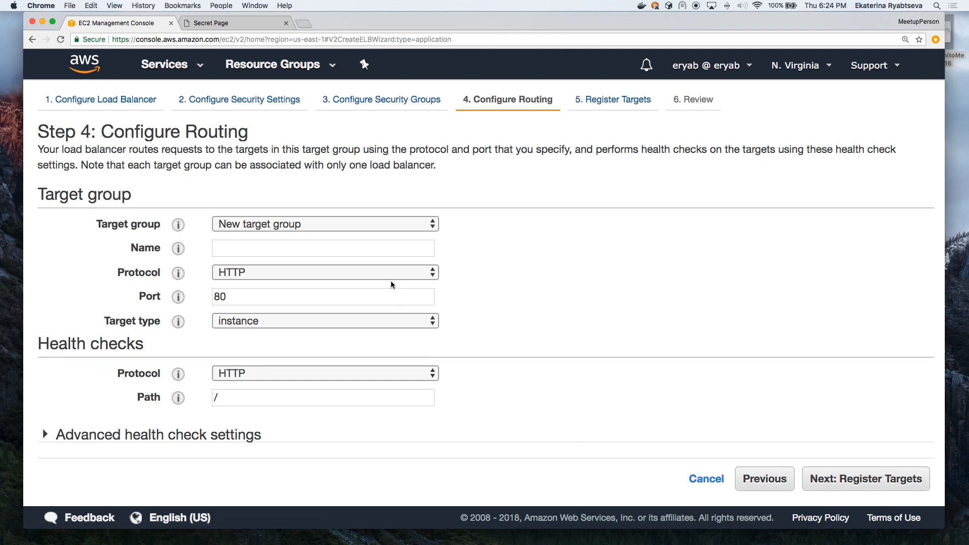
Name the new target group meetuptg and continue to target registration
{"action": "left_click", "coordinate": [379, 249]}
{"action": "type", "text": "meetu"}
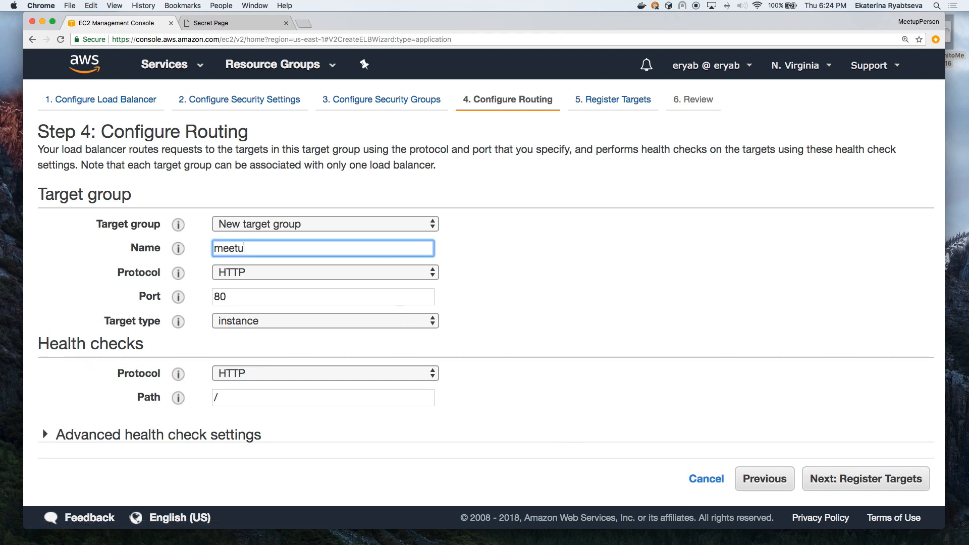
{"action": "type", "text": "ptg"}
{"action": "left_click", "coordinate": [854, 479]}
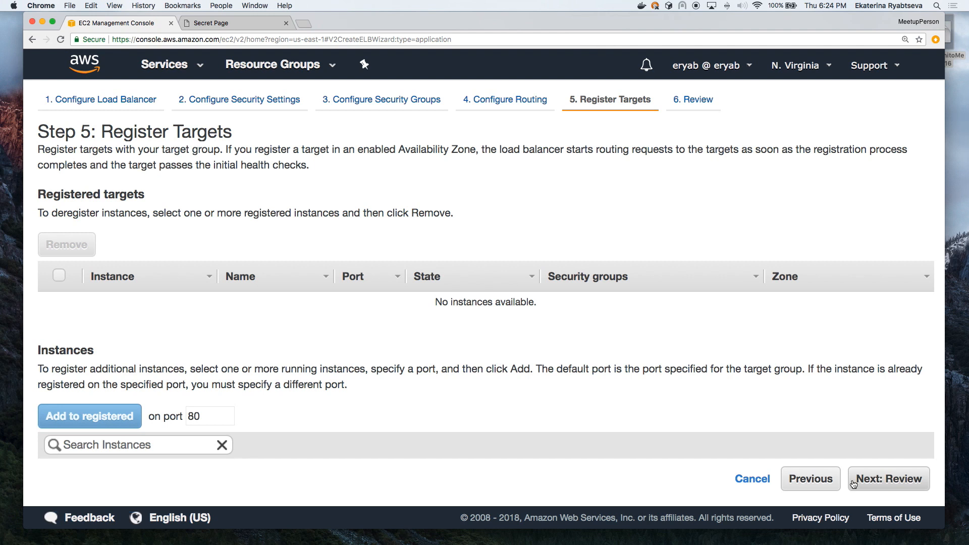
Register MeetupInstance1 as a target on port 80 and continue to the review
{"action": "scroll", "coordinate": [265, 391], "scroll_direction": "down", "scroll_amount": 3}
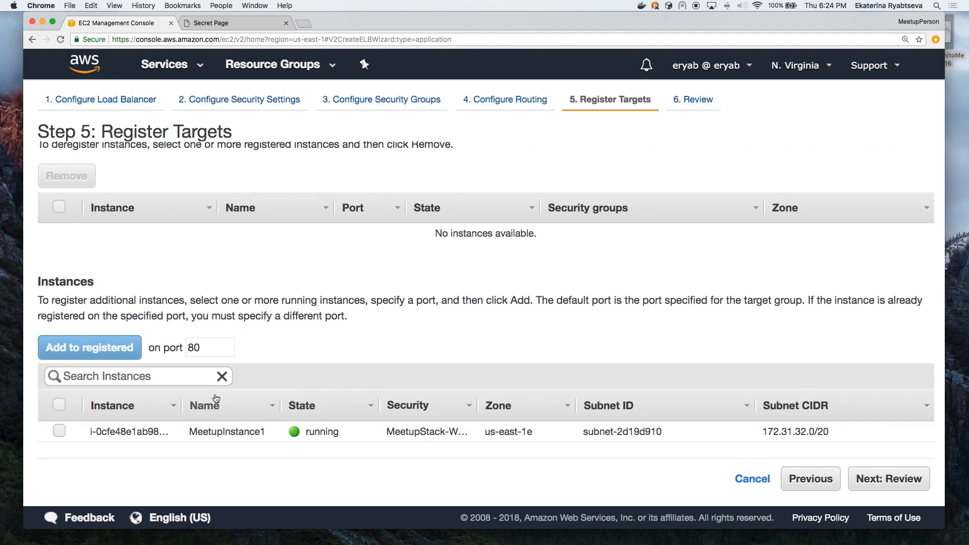
{"action": "left_click", "coordinate": [59, 431]}
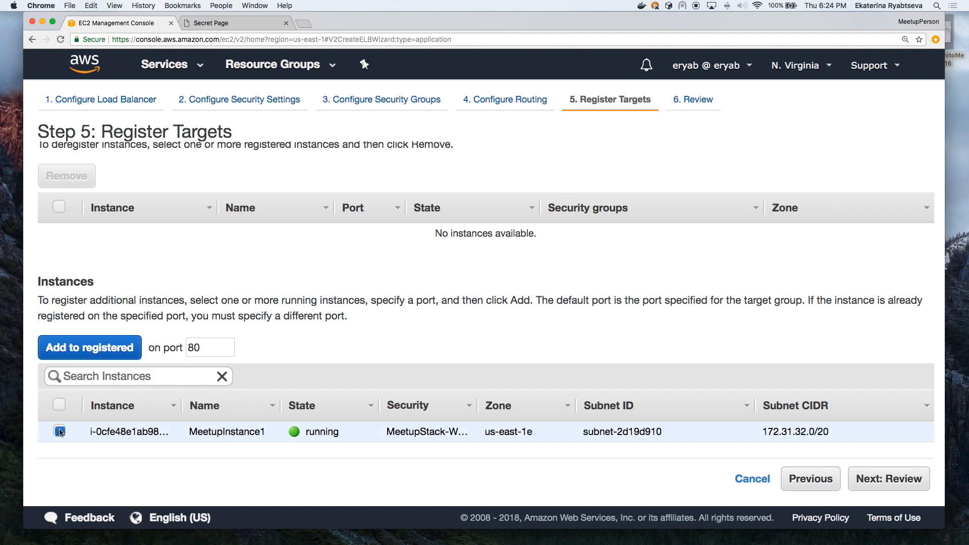
{"action": "left_click", "coordinate": [88, 348]}
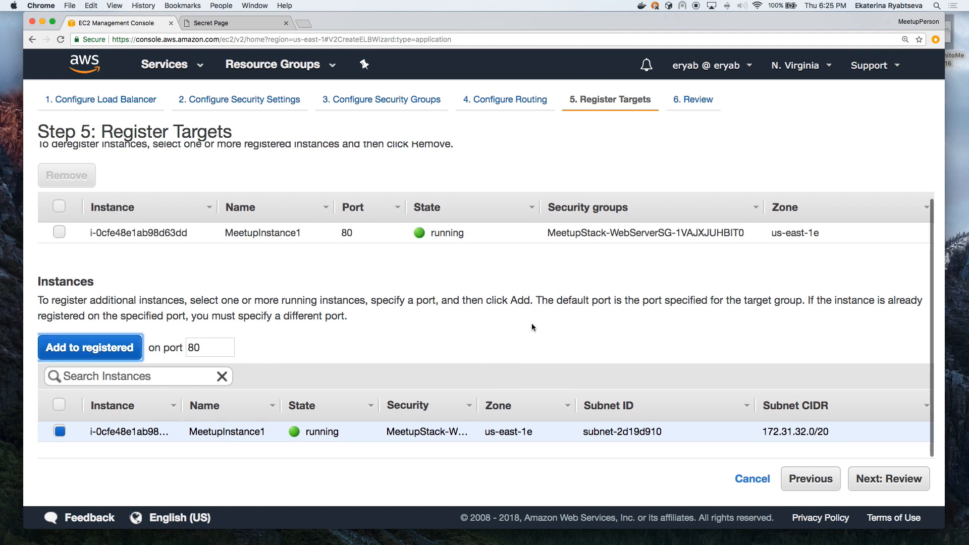
{"action": "left_click", "coordinate": [857, 481]}
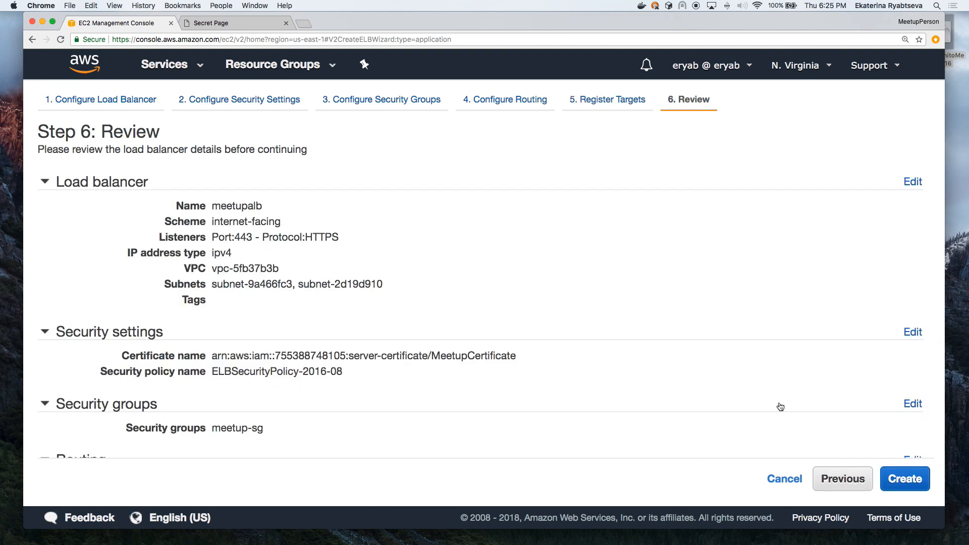
Review the load balancer's configuration, create it, and return to the load balancer list
{"action": "scroll", "coordinate": [763, 387], "scroll_direction": "down", "scroll_amount": 1}
{"action": "scroll", "coordinate": [763, 384], "scroll_direction": "down", "scroll_amount": 5}
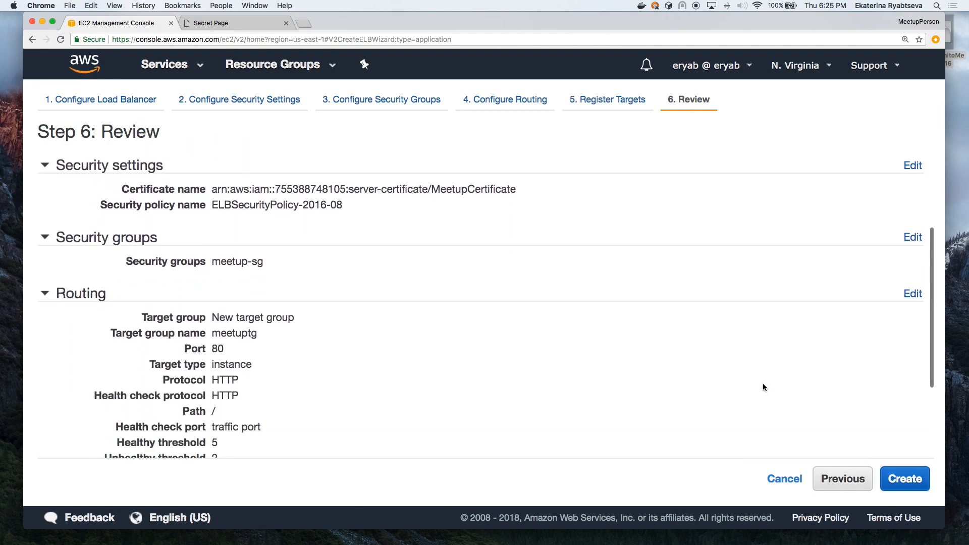
{"action": "scroll", "coordinate": [763, 385], "scroll_direction": "down", "scroll_amount": 4}
{"action": "left_click", "coordinate": [906, 478]}
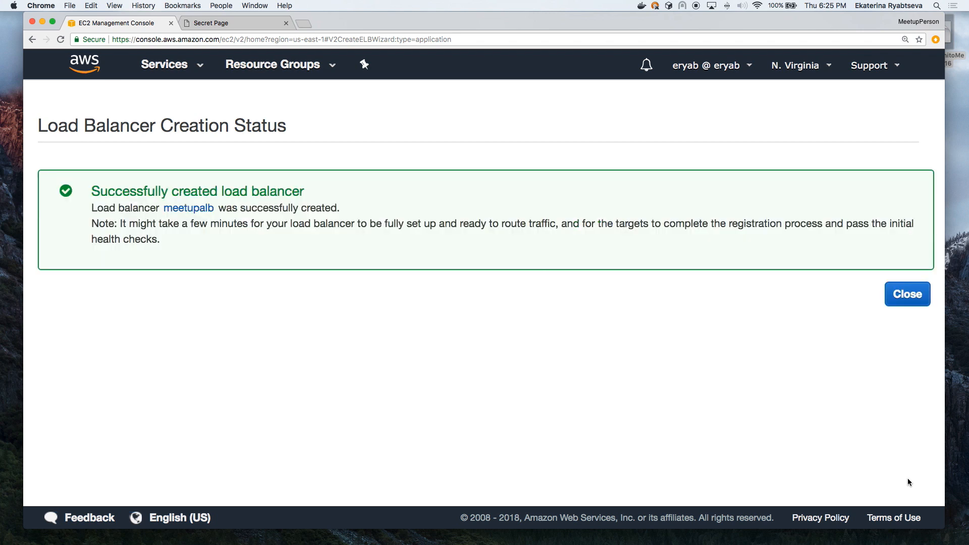
{"action": "left_click", "coordinate": [907, 294]}
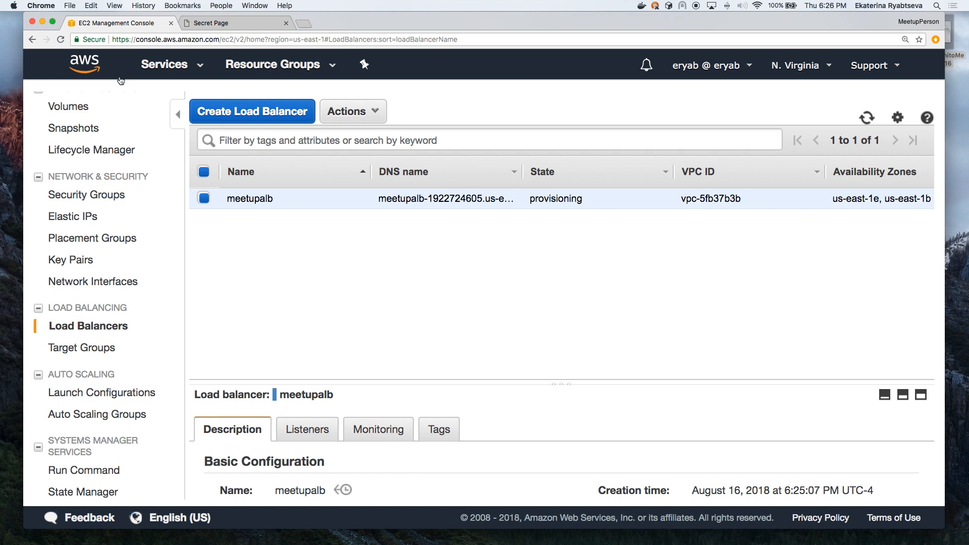
Open the Cognito service's user pool management and start creating a new user pool
{"action": "left_click", "coordinate": [158, 66]}
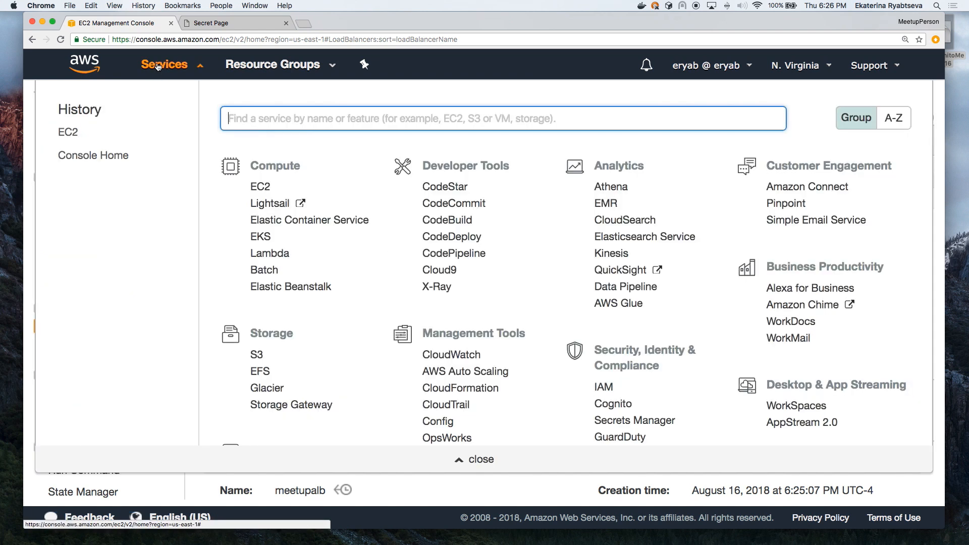
{"action": "type", "text": "cogni"}
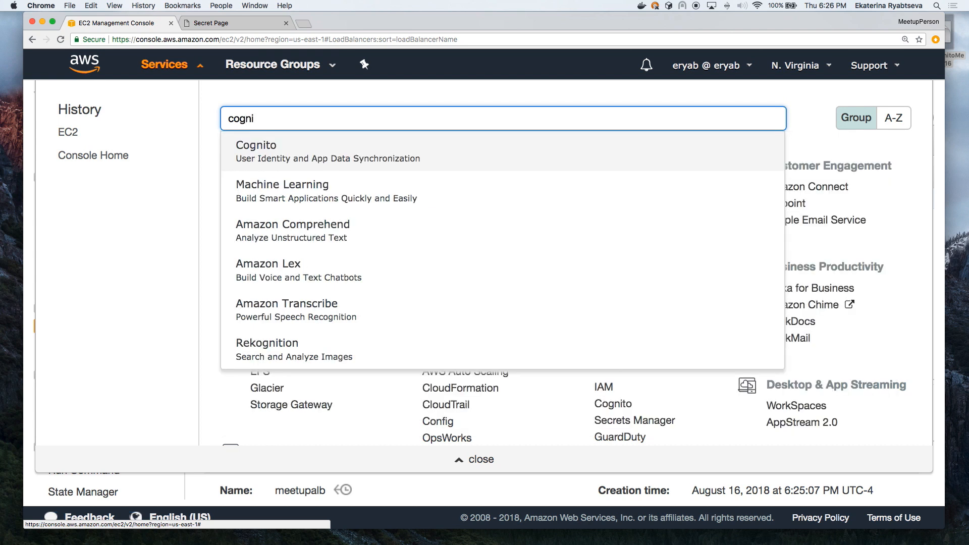
{"action": "left_click", "coordinate": [259, 149]}
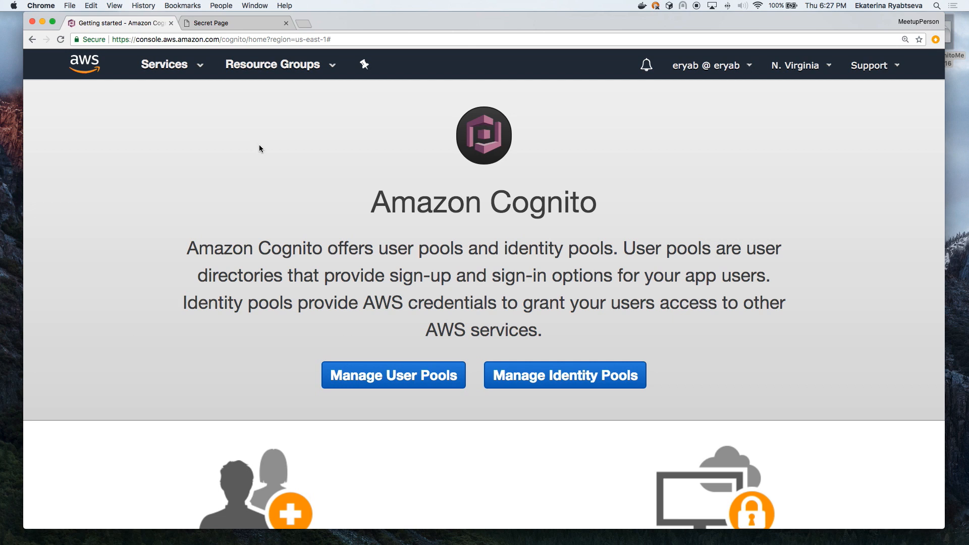
{"action": "left_click", "coordinate": [406, 372]}
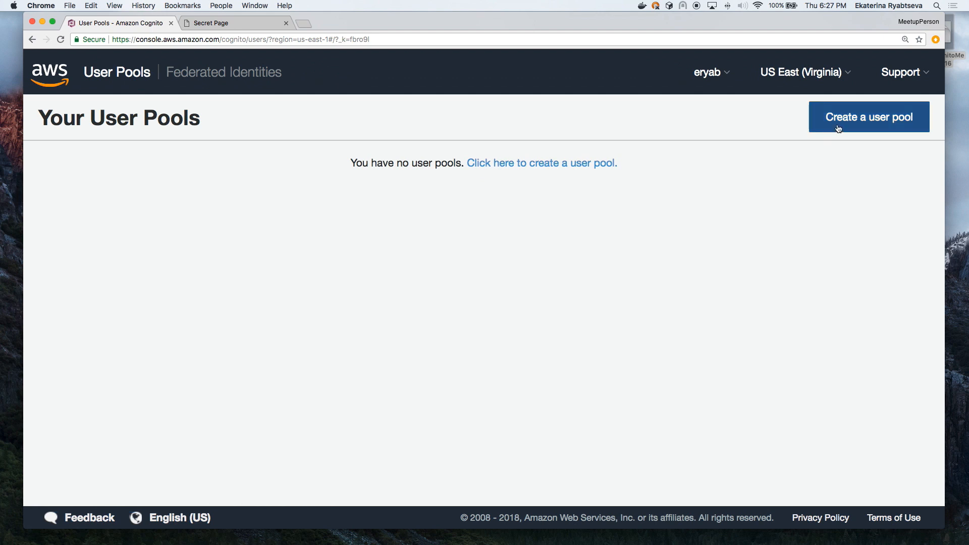
{"action": "left_click", "coordinate": [837, 127]}
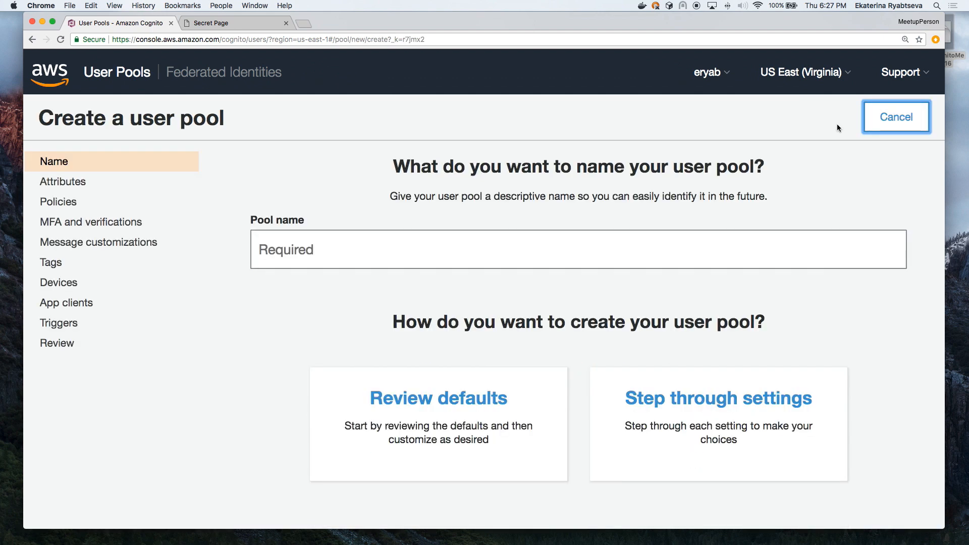
Name the user pool meetupusers and choose to step through its settings
{"action": "left_click", "coordinate": [713, 243]}
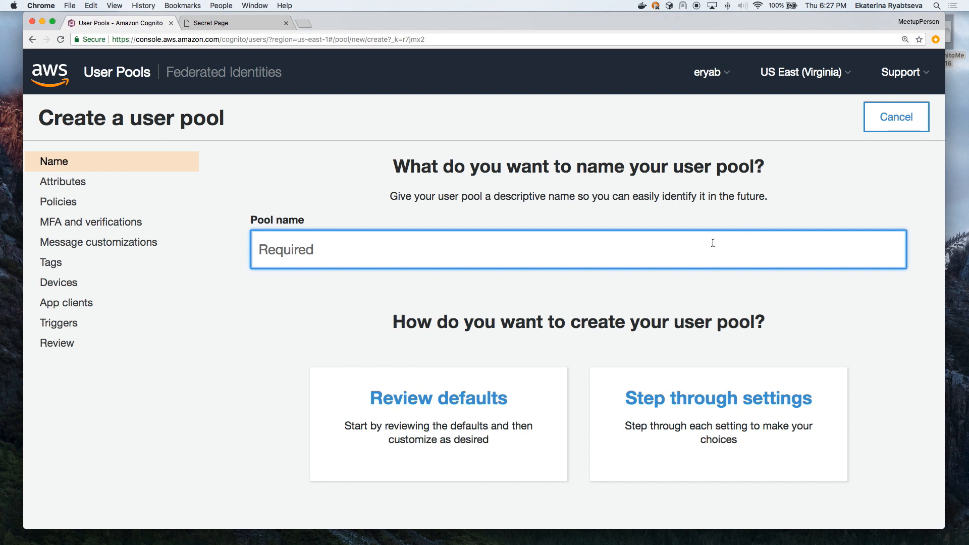
{"action": "type", "text": "meetupusers"}
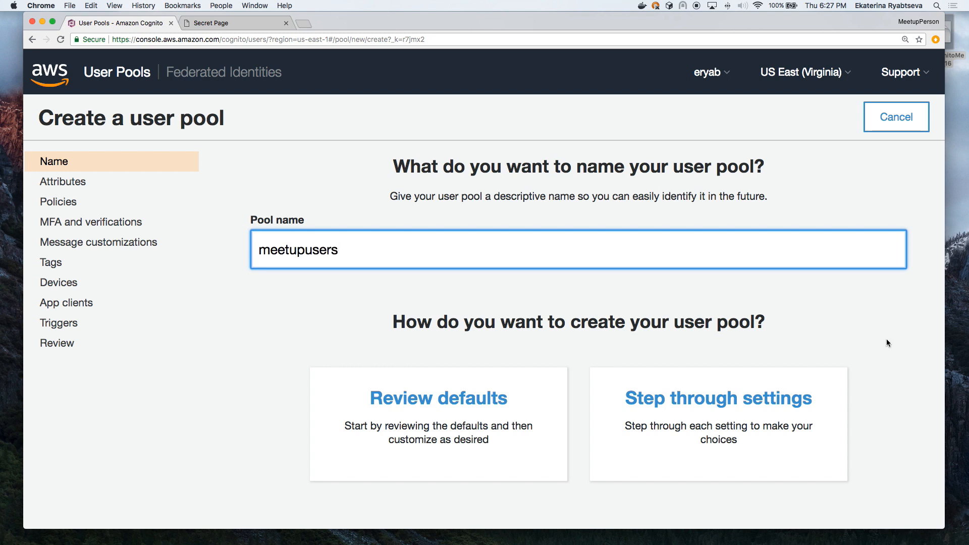
{"action": "left_click", "coordinate": [785, 413]}
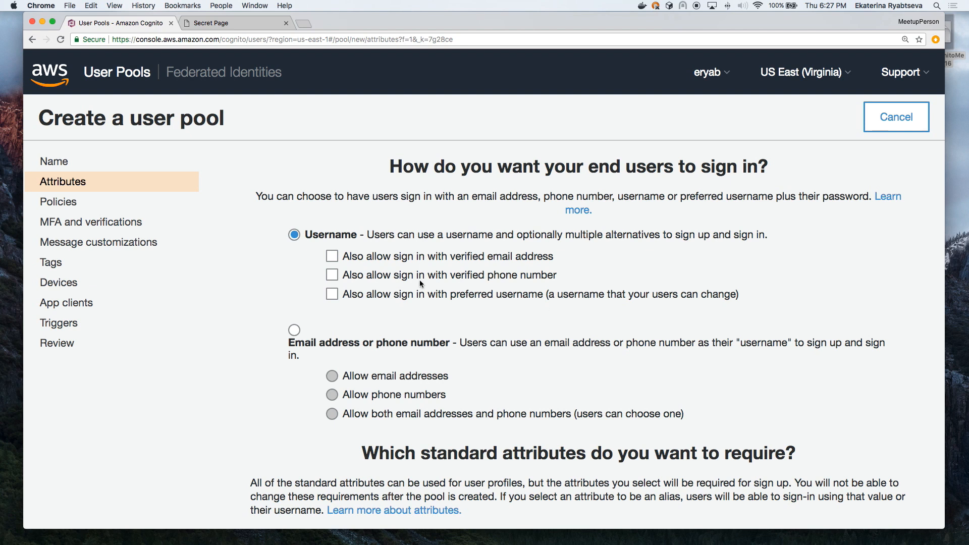
Also allow sign-in with a verified email address and make phone number a required standard attribute
{"action": "left_click", "coordinate": [339, 258]}
{"action": "scroll", "coordinate": [408, 303], "scroll_direction": "down", "scroll_amount": 7}
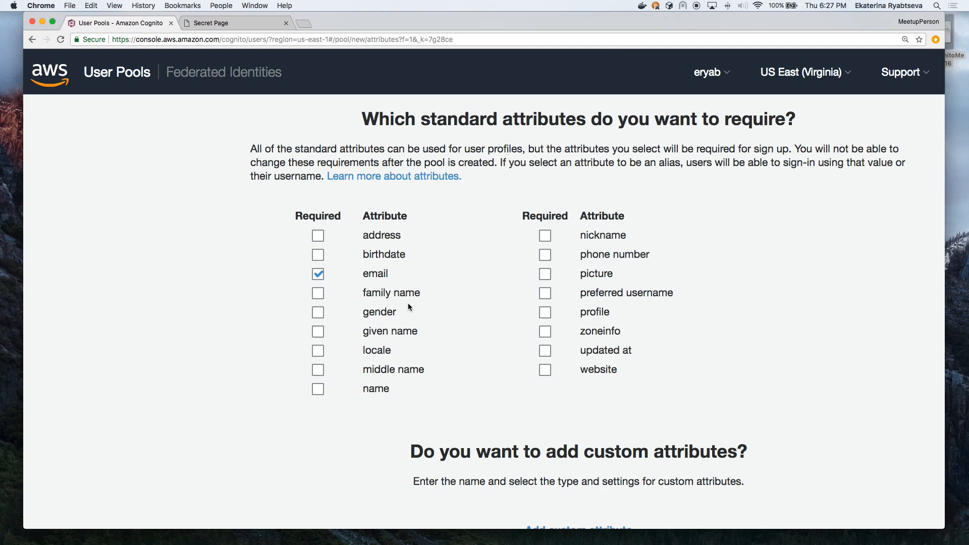
{"action": "left_click", "coordinate": [545, 258]}
Add a custom attribute named age of type number and continue to the password policies
{"action": "scroll", "coordinate": [669, 301], "scroll_direction": "down", "scroll_amount": 4}
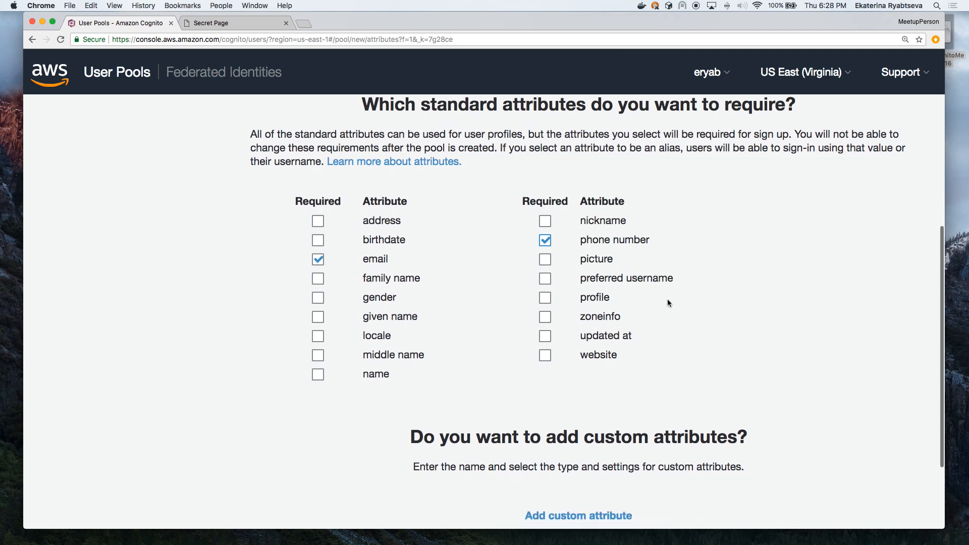
{"action": "scroll", "coordinate": [668, 302], "scroll_direction": "down", "scroll_amount": 2}
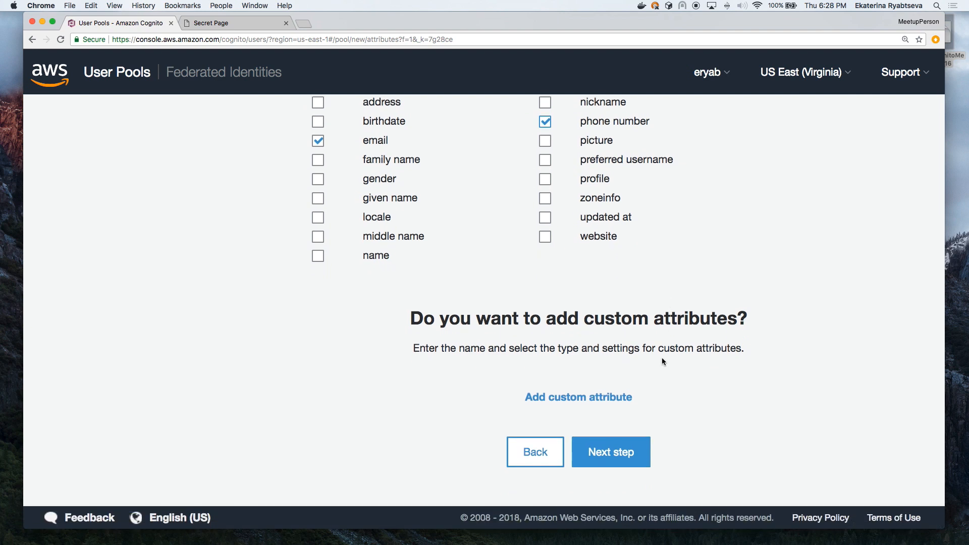
{"action": "left_click", "coordinate": [622, 398]}
{"action": "left_click", "coordinate": [535, 440]}
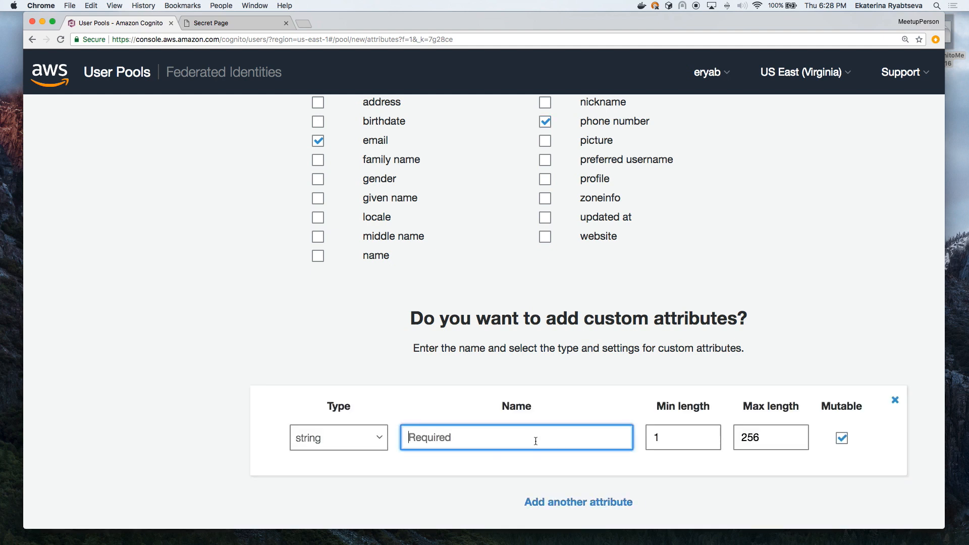
{"action": "type", "text": "age"}
{"action": "left_click", "coordinate": [381, 437]}
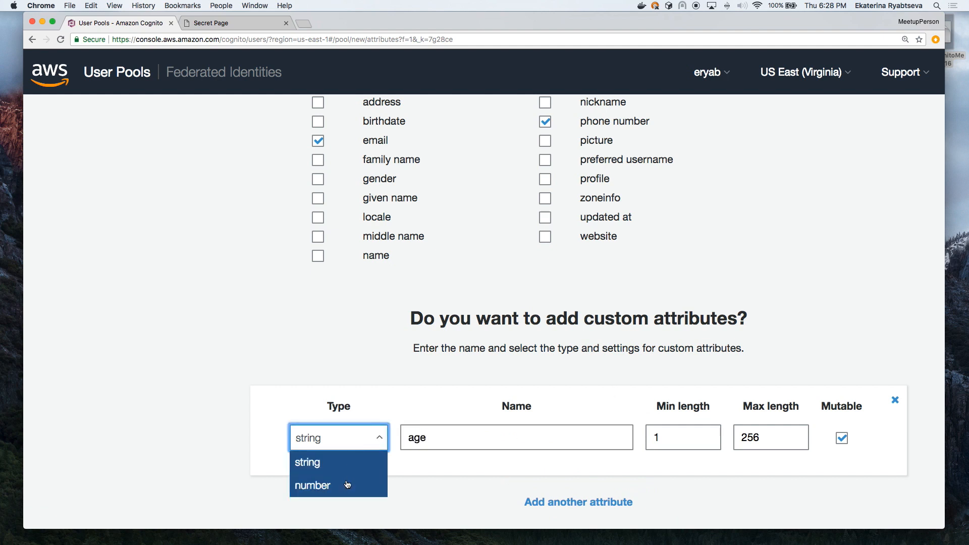
{"action": "left_click", "coordinate": [376, 485]}
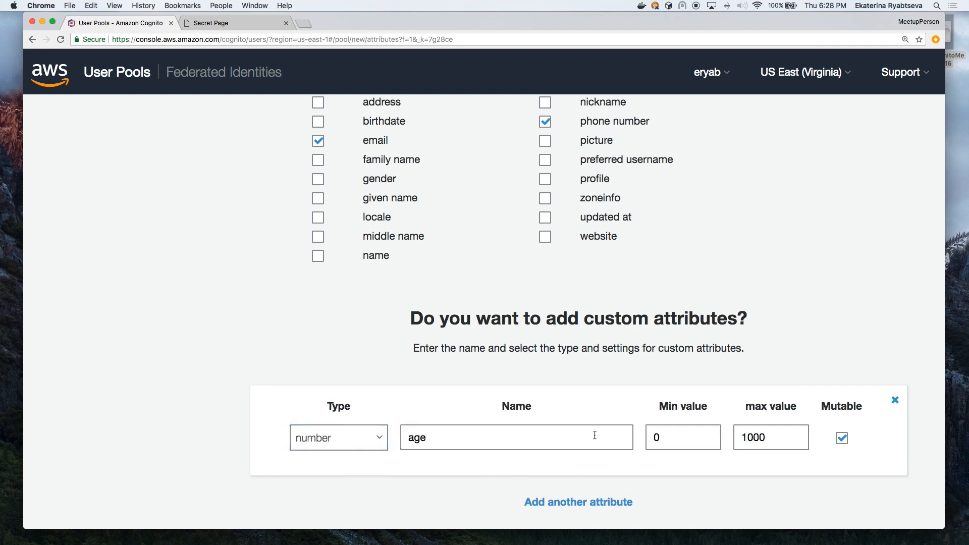
{"action": "scroll", "coordinate": [601, 438], "scroll_direction": "down", "scroll_amount": 3}
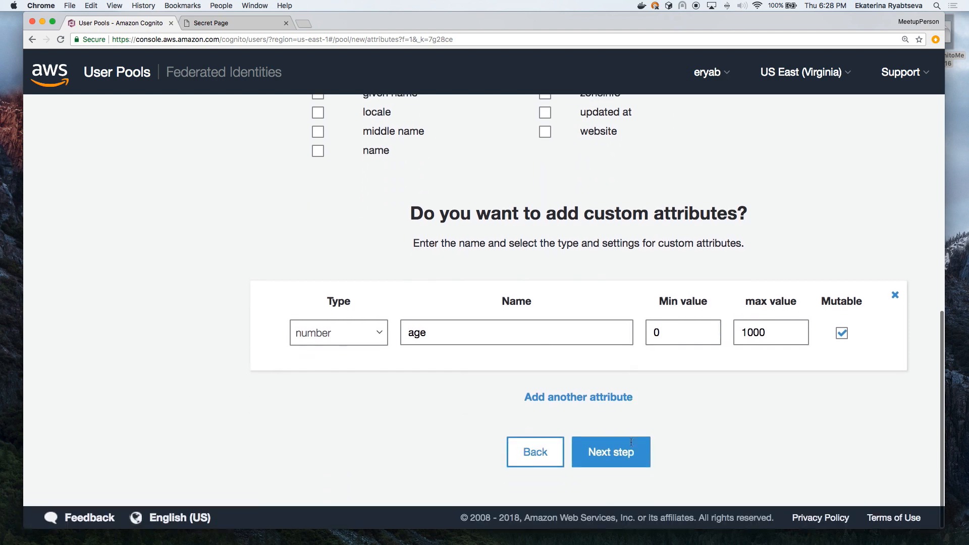
{"action": "left_click", "coordinate": [615, 444]}
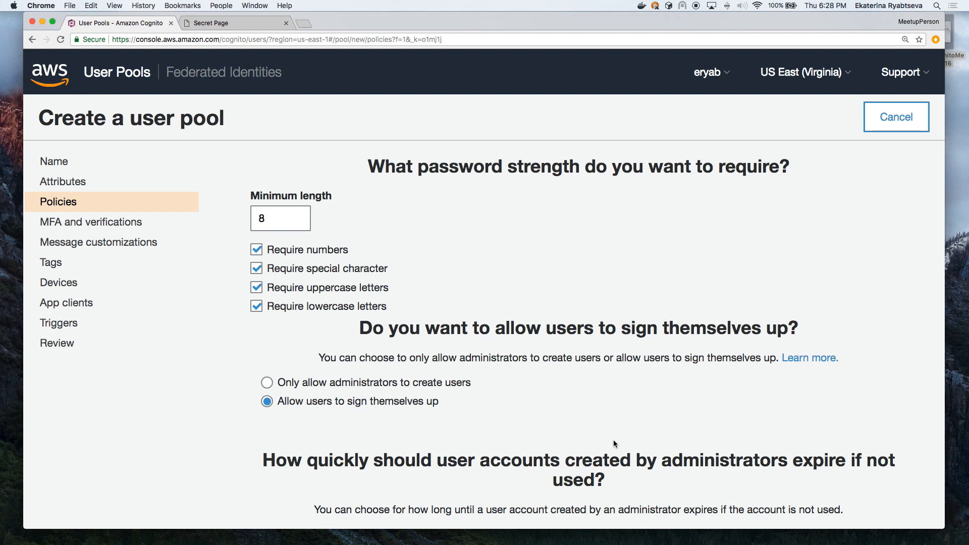
Remove the number, special character, uppercase and lowercase password requirements and continue to the MFA settings
{"action": "left_click", "coordinate": [291, 251]}
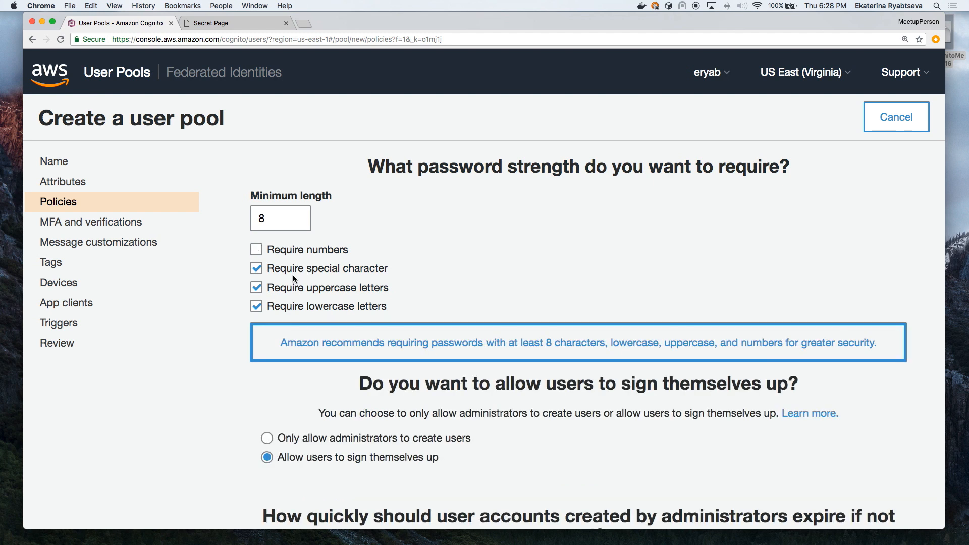
{"action": "left_click", "coordinate": [293, 273]}
{"action": "left_click", "coordinate": [295, 288]}
{"action": "left_click", "coordinate": [299, 308]}
{"action": "scroll", "coordinate": [499, 314], "scroll_direction": "down", "scroll_amount": 3}
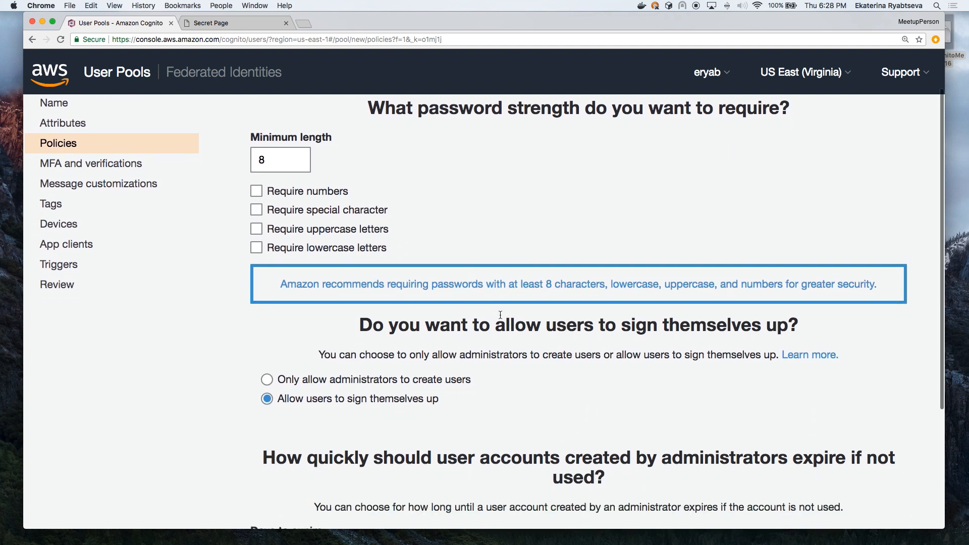
{"action": "scroll", "coordinate": [500, 315], "scroll_direction": "down", "scroll_amount": 5}
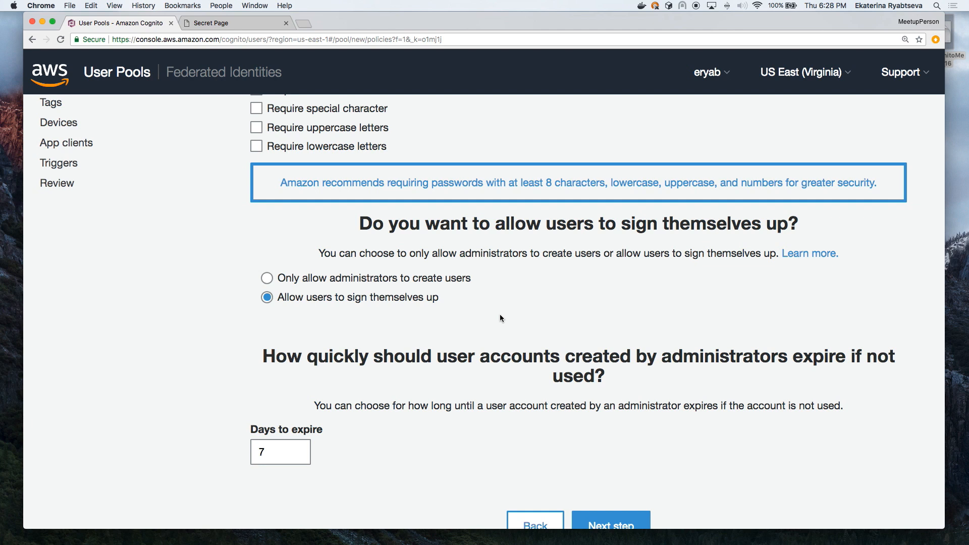
{"action": "scroll", "coordinate": [500, 315], "scroll_direction": "down", "scroll_amount": 2}
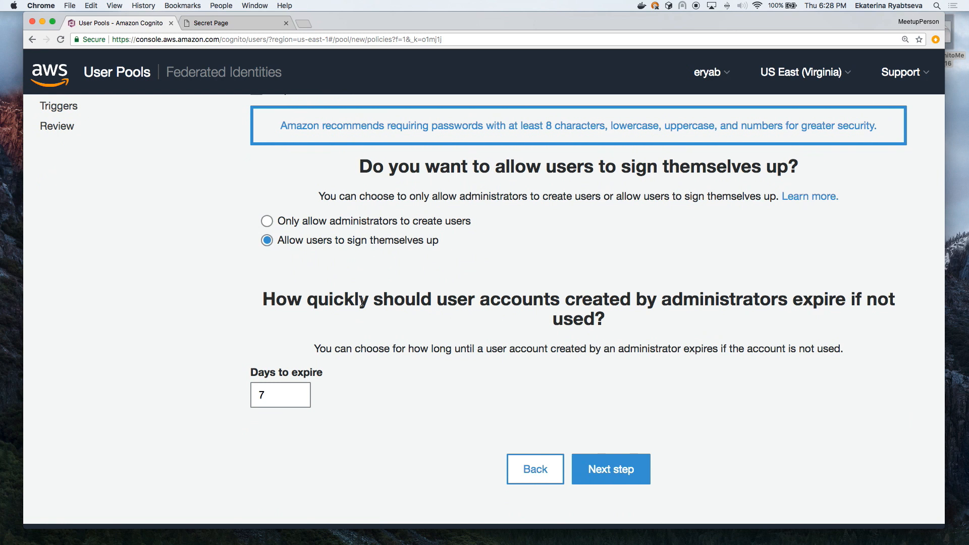
{"action": "left_click", "coordinate": [616, 474]}
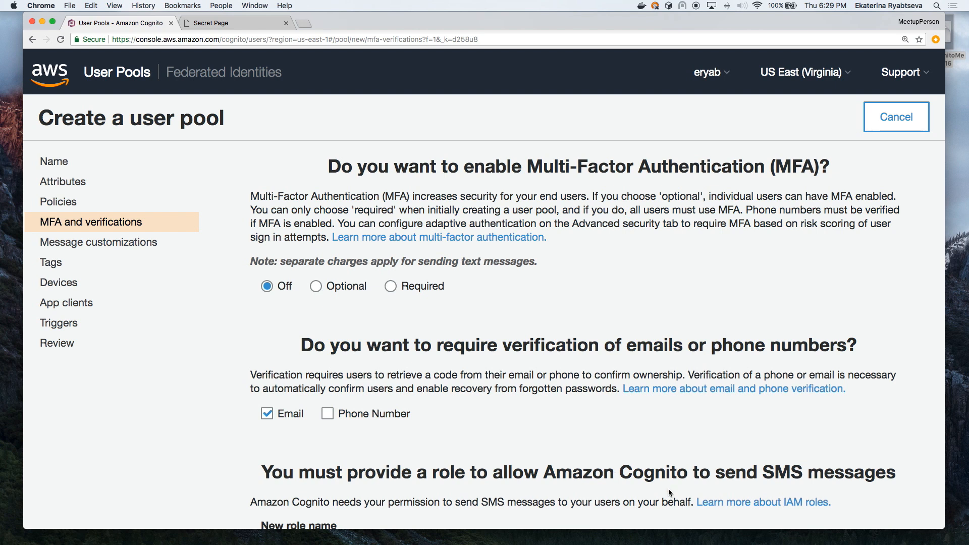
Make multi-factor authentication required, with SMS text message as the second factor
{"action": "left_click", "coordinate": [391, 287]}
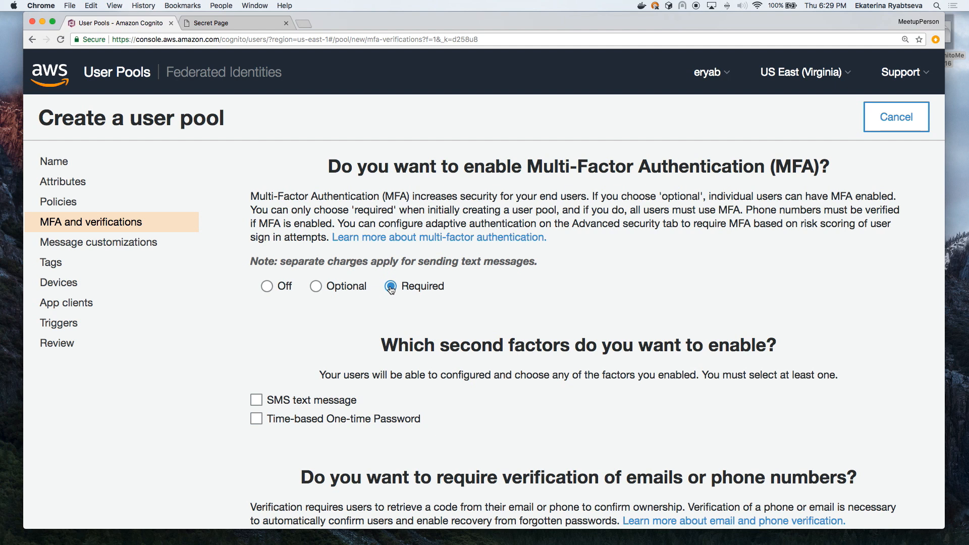
{"action": "scroll", "coordinate": [391, 289], "scroll_direction": "down", "scroll_amount": 3}
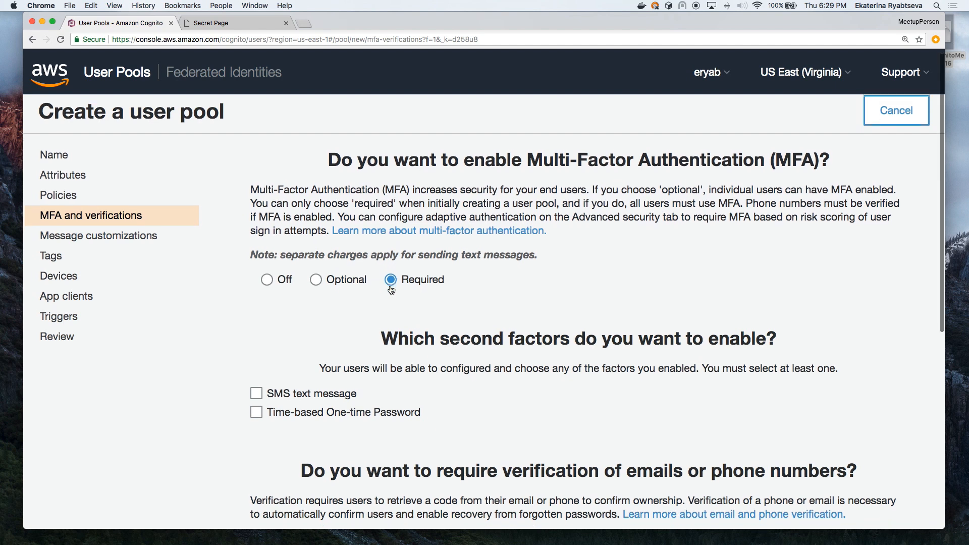
{"action": "scroll", "coordinate": [390, 285], "scroll_direction": "down", "scroll_amount": 1}
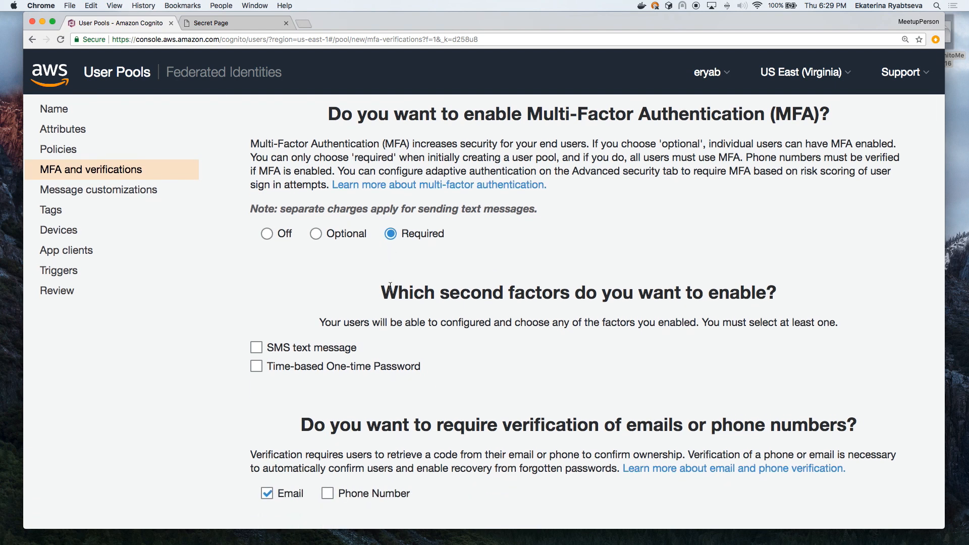
{"action": "scroll", "coordinate": [391, 287], "scroll_direction": "down", "scroll_amount": 1}
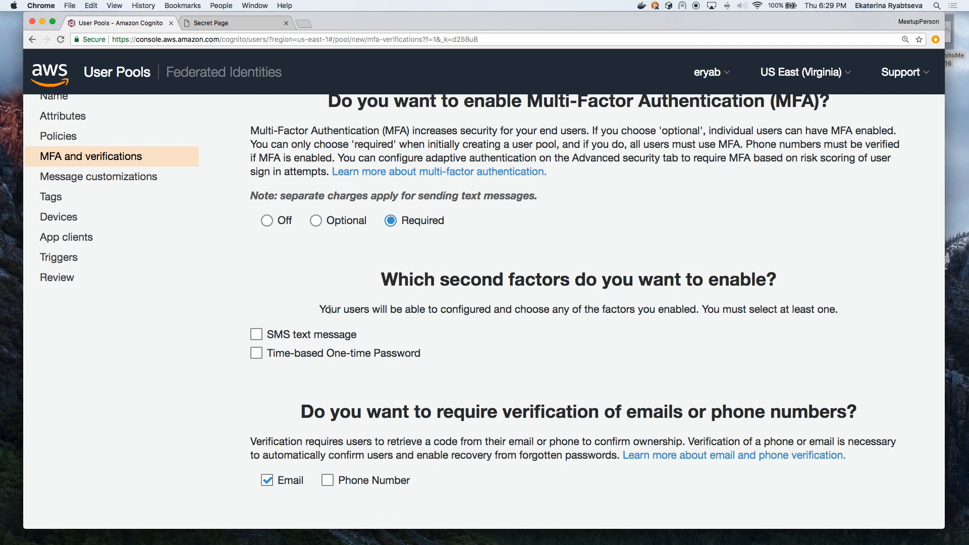
{"action": "left_click", "coordinate": [257, 335]}
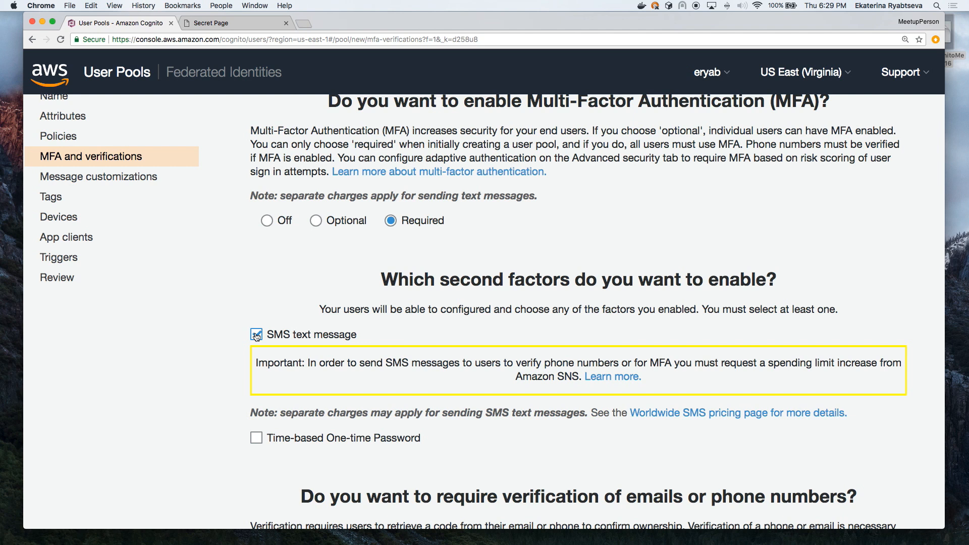
Require phone number verification, create the role meetupusers-SMS-Role for sending SMS, and continue to the message customizations
{"action": "scroll", "coordinate": [292, 371], "scroll_direction": "down", "scroll_amount": 5}
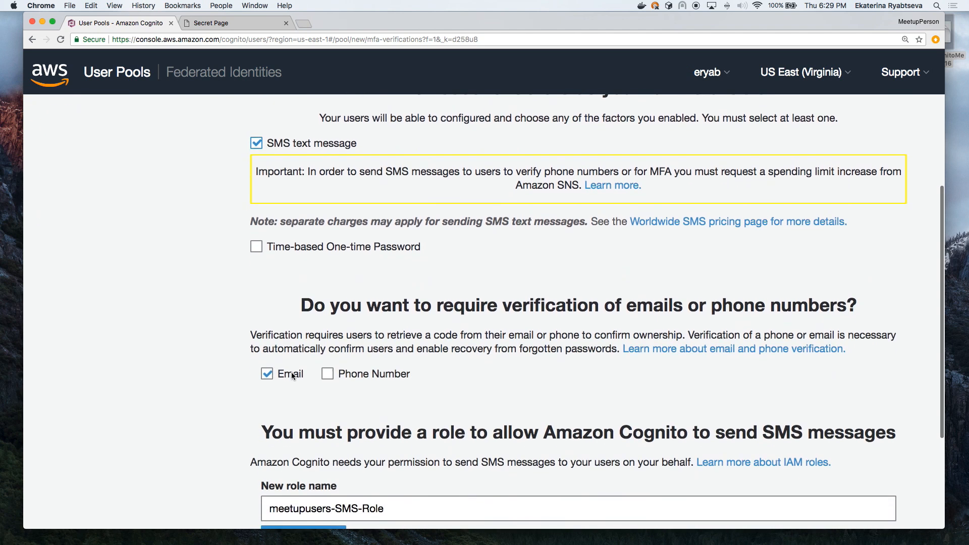
{"action": "scroll", "coordinate": [291, 374], "scroll_direction": "down", "scroll_amount": 2}
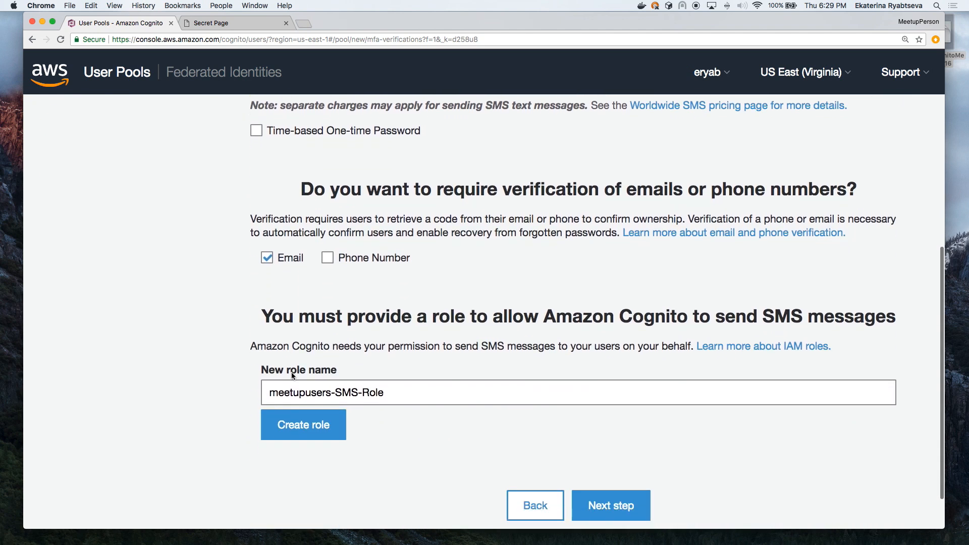
{"action": "left_click", "coordinate": [331, 262]}
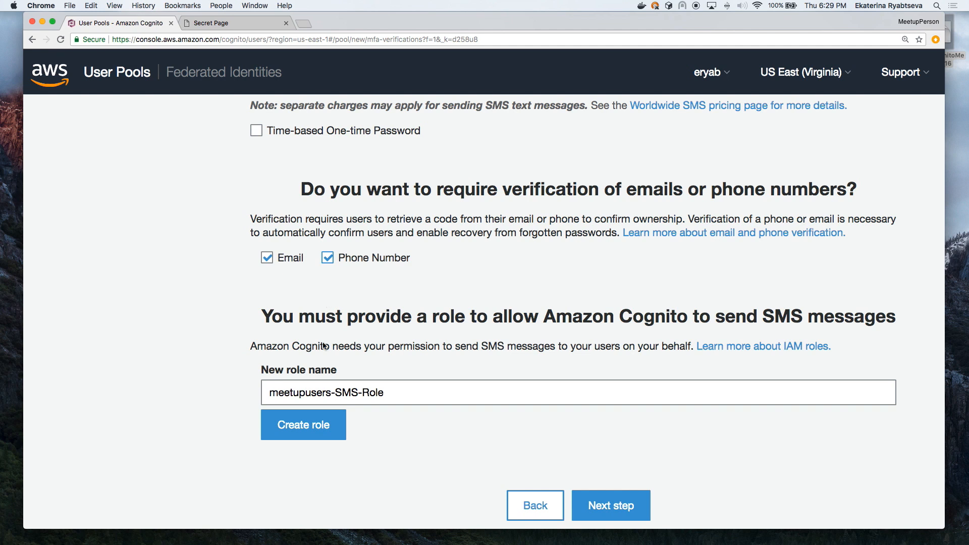
{"action": "left_click", "coordinate": [314, 413]}
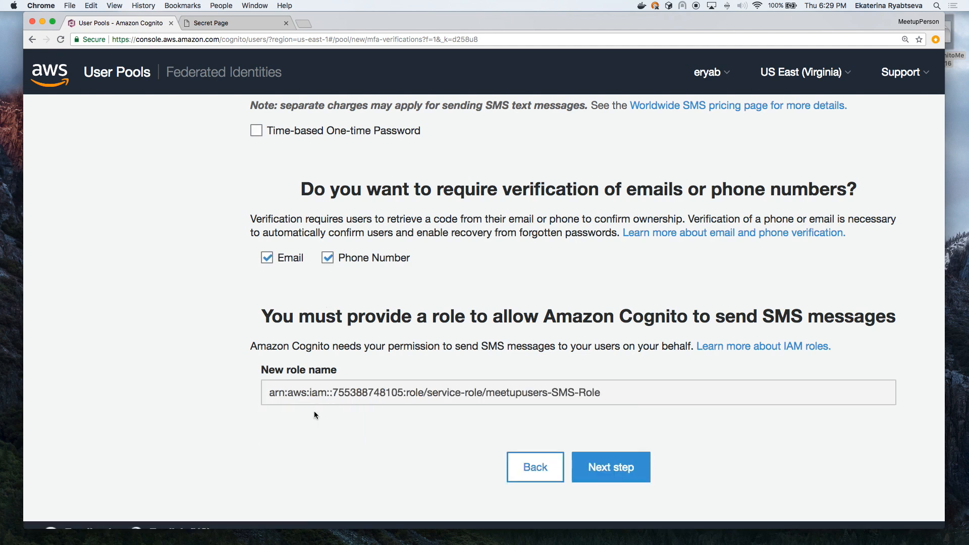
{"action": "left_click", "coordinate": [611, 476]}
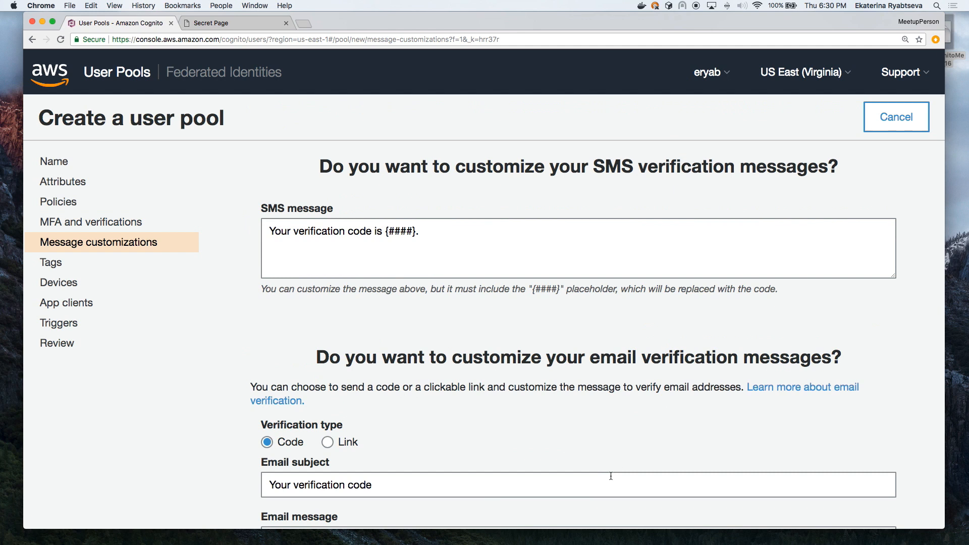
Review the verification and invitation messages, accept the defaults, and continue to the tags
{"action": "scroll", "coordinate": [611, 476], "scroll_direction": "down", "scroll_amount": 10}
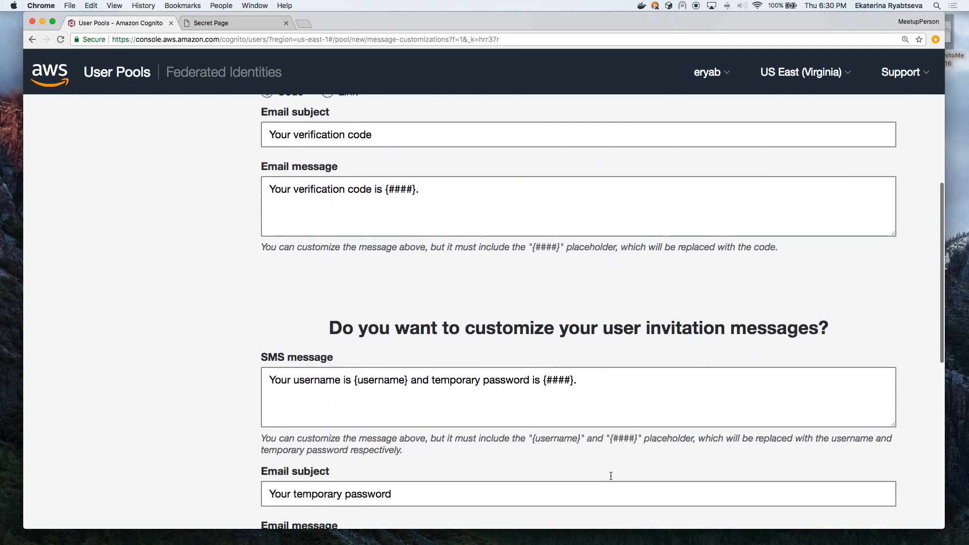
{"action": "scroll", "coordinate": [611, 477], "scroll_direction": "down", "scroll_amount": 10}
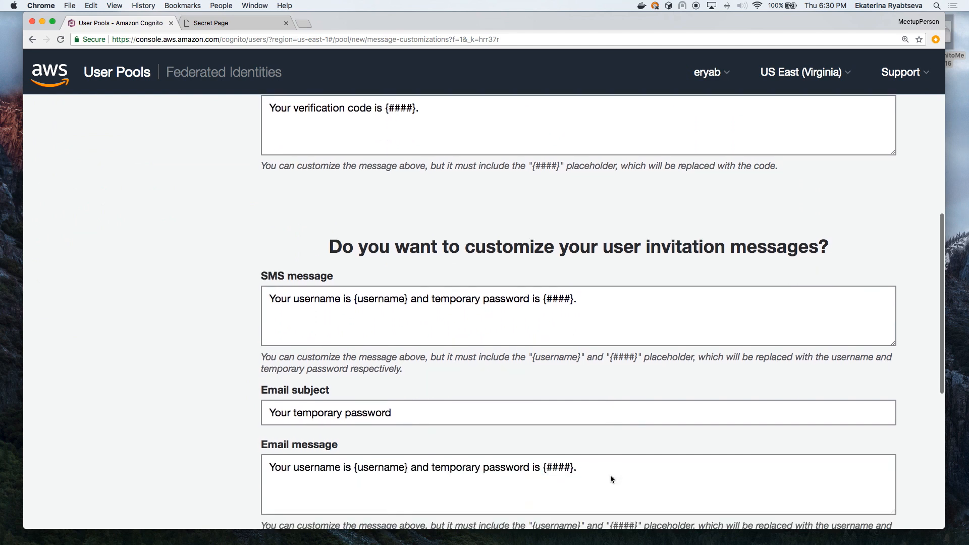
{"action": "scroll", "coordinate": [611, 478], "scroll_direction": "down", "scroll_amount": 1}
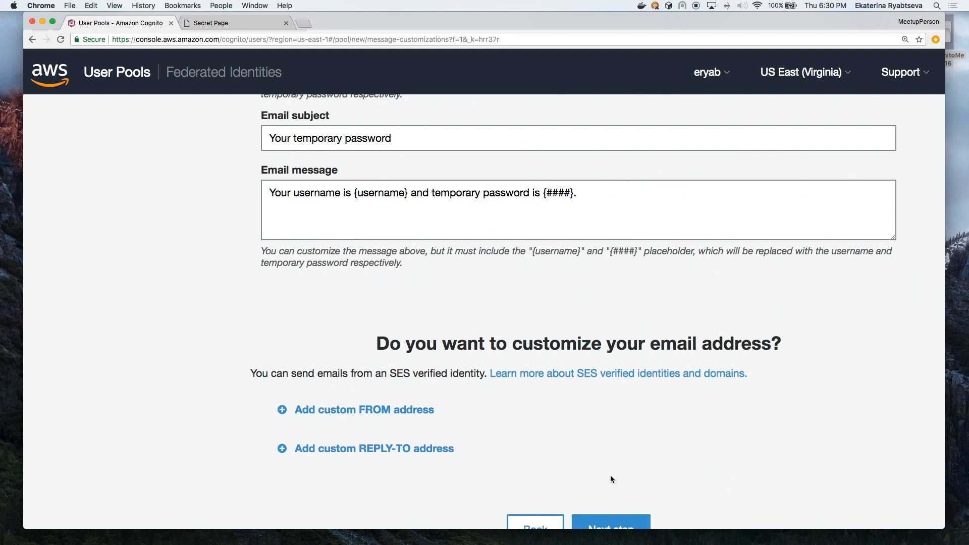
{"action": "scroll", "coordinate": [610, 480], "scroll_direction": "down", "scroll_amount": 1}
{"action": "left_click", "coordinate": [613, 507]}
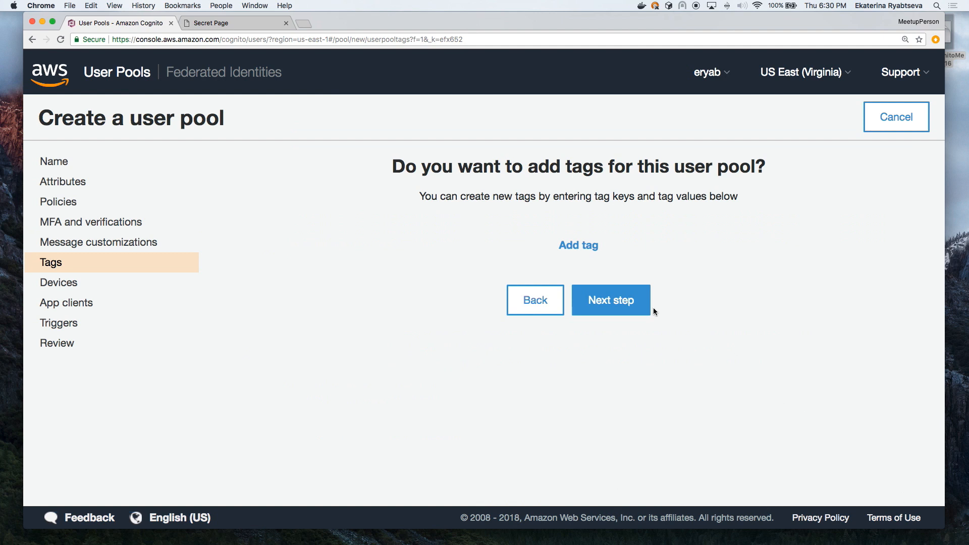
Continue past the tags and device settings to the app clients, adding no tags and keeping device remembering at No
{"action": "left_click", "coordinate": [627, 298]}
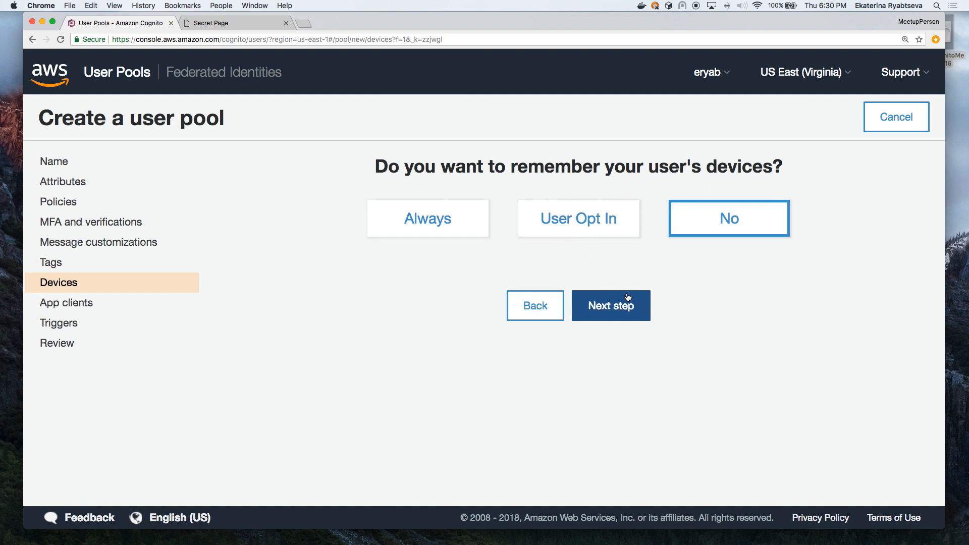
{"action": "left_click", "coordinate": [623, 309]}
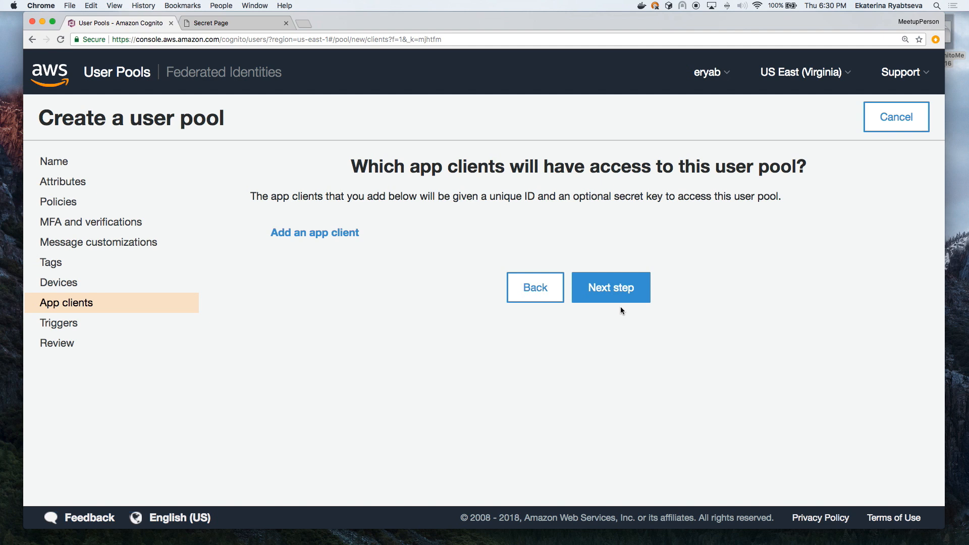
Start a new app client for the pool and name it meetupappclient
{"action": "left_click", "coordinate": [313, 233]}
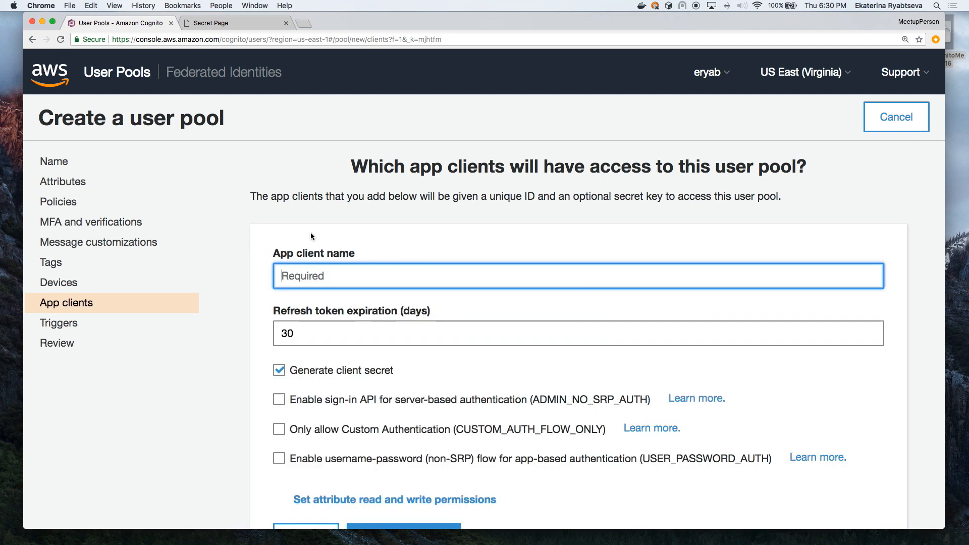
{"action": "type", "text": "applc"}
{"action": "key", "text": "BackSpace"}
{"action": "key", "text": "BackSpace"}
{"action": "type", "text": "client"}
{"action": "key", "text": "BackSpace"}
{"action": "key", "text": "BackSpace"}
{"action": "key", "text": "BackSpace"}
{"action": "key", "text": "BackSpace"}
{"action": "key", "text": "BackSpace"}
{"action": "key", "text": "BackSpace"}
{"action": "key", "text": "BackSpace"}
{"action": "key", "text": "BackSpace"}
{"action": "key", "text": "BackSpace"}
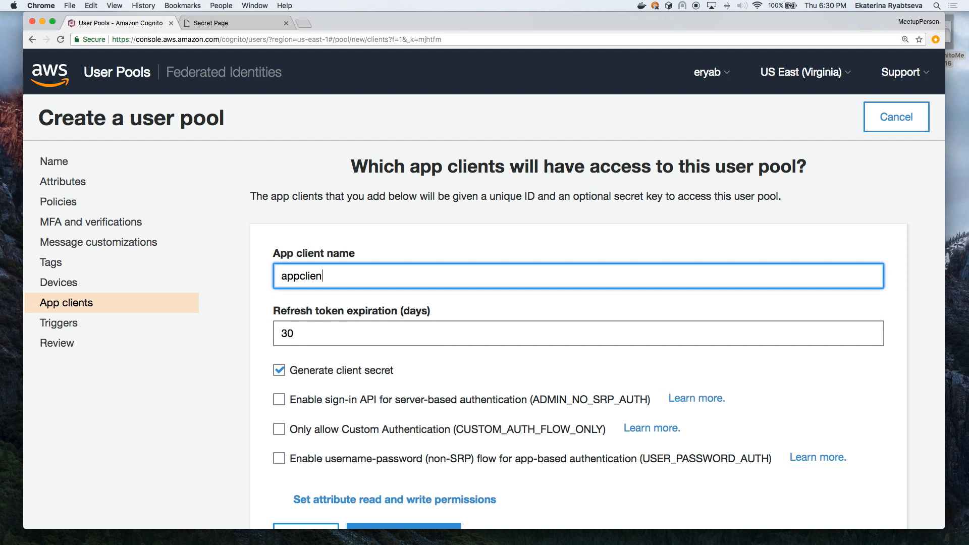
{"action": "type", "text": "meetupappclient"}
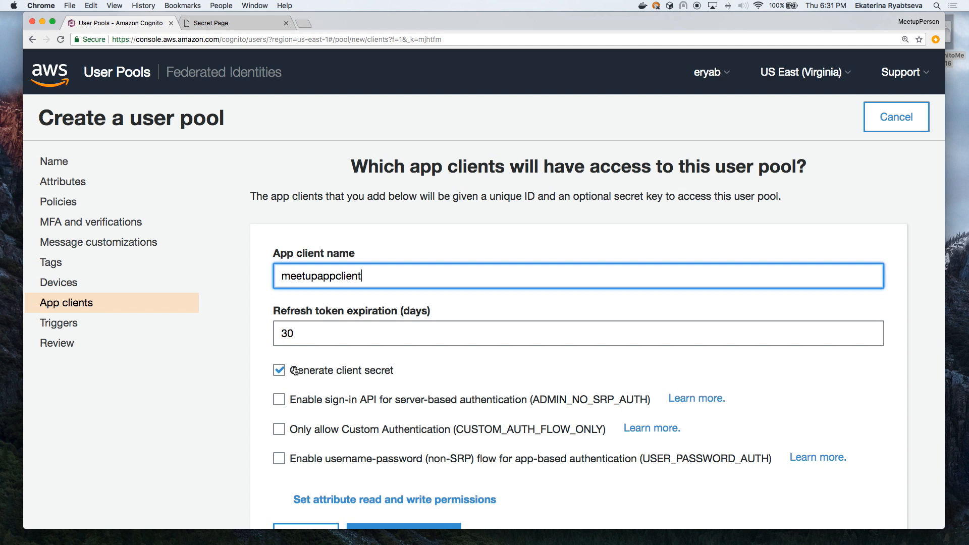
Examine the new app client's authentication options and its readable and writable attribute permissions
{"action": "scroll", "coordinate": [295, 371], "scroll_direction": "down", "scroll_amount": 2}
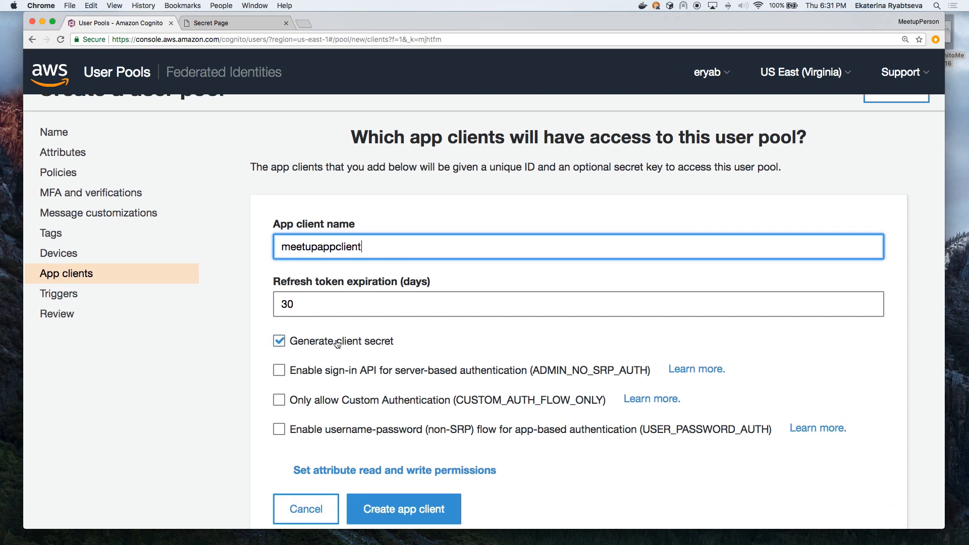
{"action": "scroll", "coordinate": [349, 344], "scroll_direction": "down", "scroll_amount": 5}
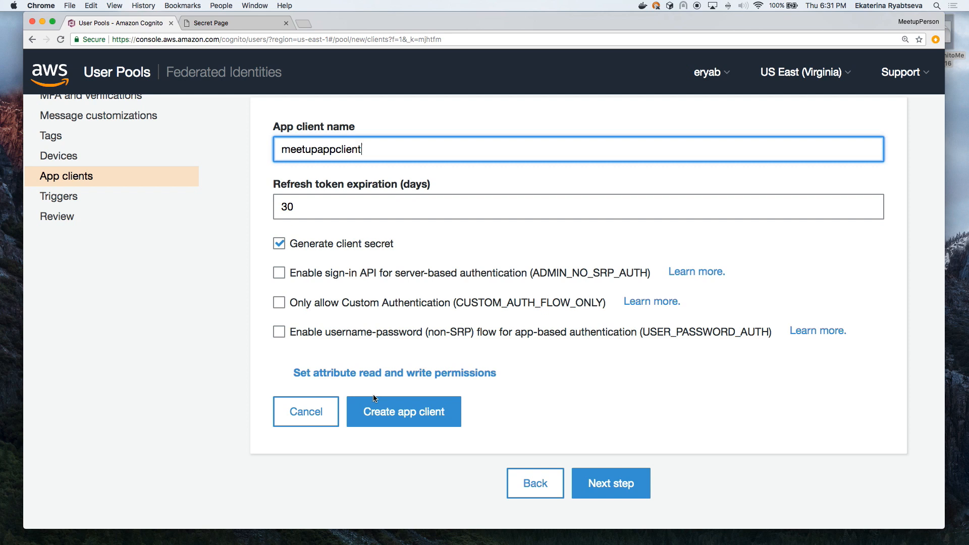
{"action": "scroll", "coordinate": [397, 410], "scroll_direction": "down", "scroll_amount": 2}
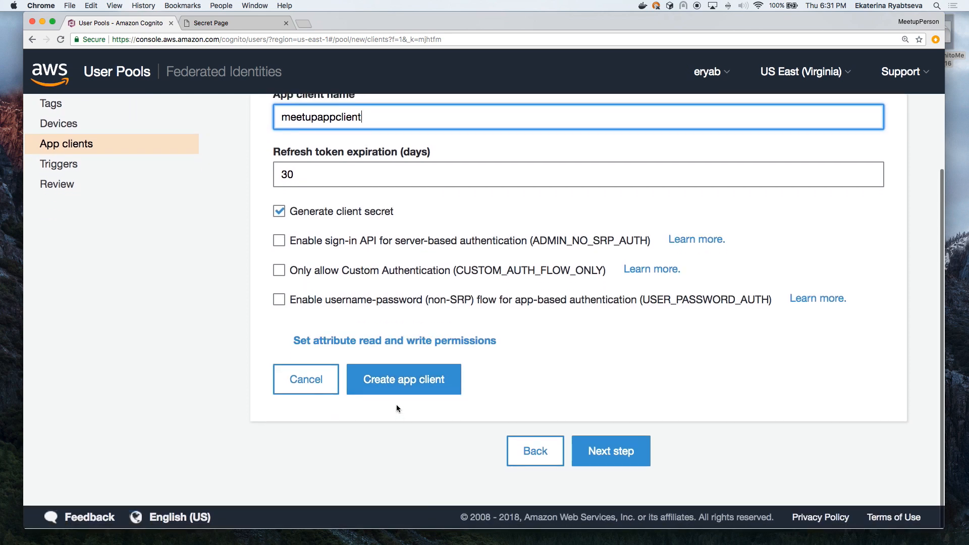
{"action": "left_click", "coordinate": [381, 349]}
{"action": "scroll", "coordinate": [382, 349], "scroll_direction": "down", "scroll_amount": 8}
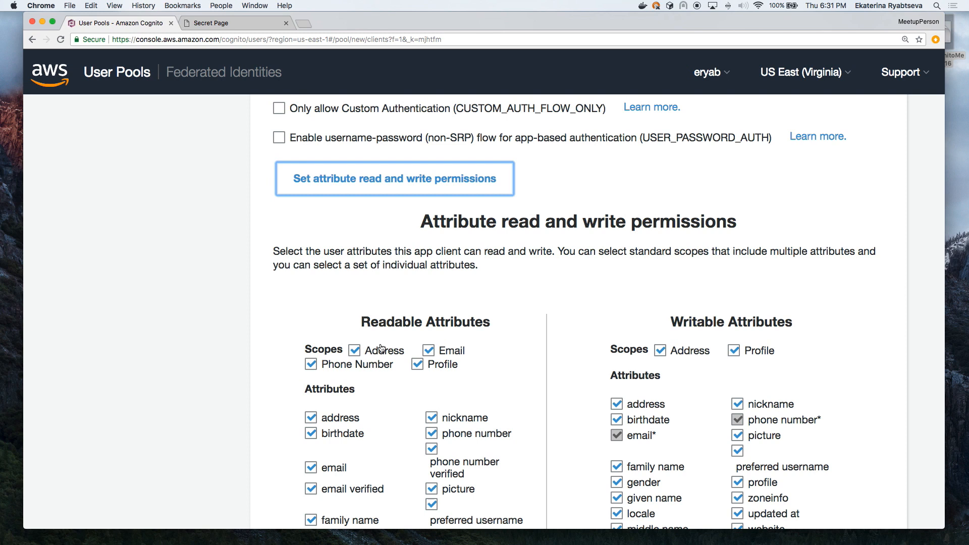
{"action": "scroll", "coordinate": [424, 396], "scroll_direction": "down", "scroll_amount": 10}
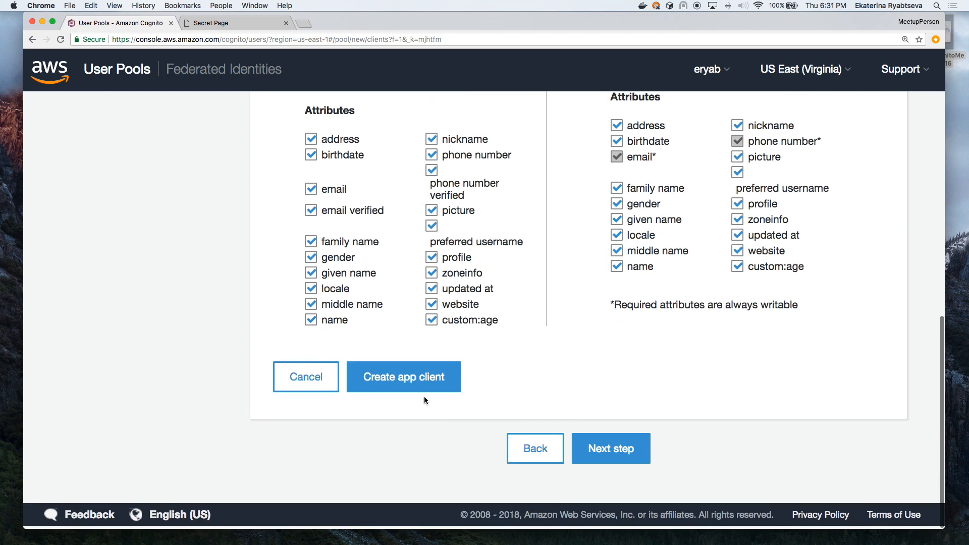
{"action": "scroll", "coordinate": [424, 396], "scroll_direction": "up", "scroll_amount": 5}
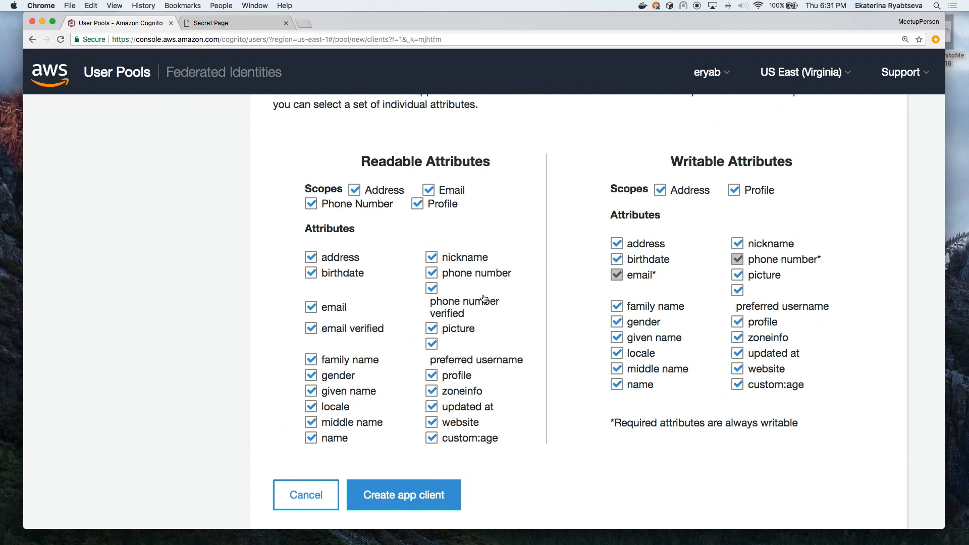
{"action": "scroll", "coordinate": [483, 298], "scroll_direction": "down", "scroll_amount": 3}
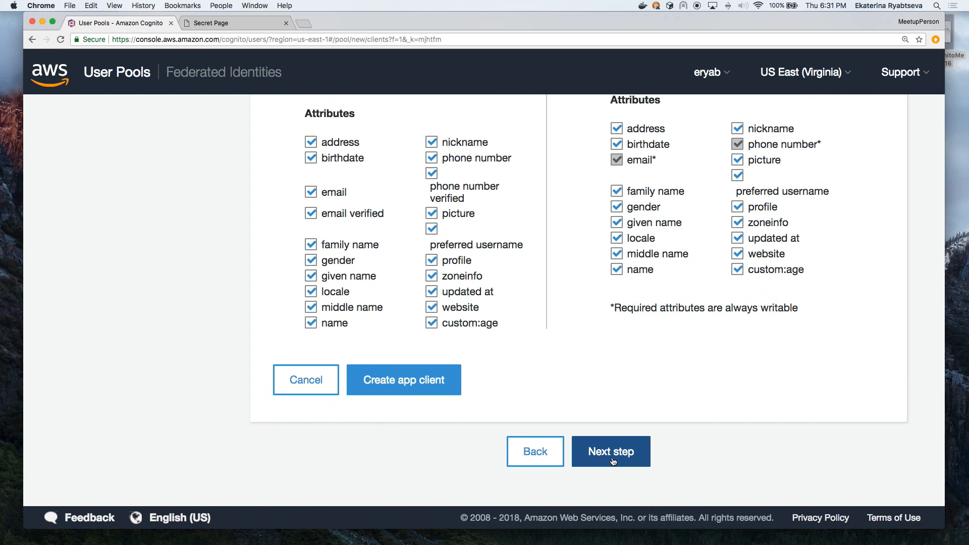
Proceed from the app clients through the triggers to the review page, leaving every Lambda function at none
{"action": "left_click", "coordinate": [613, 461]}
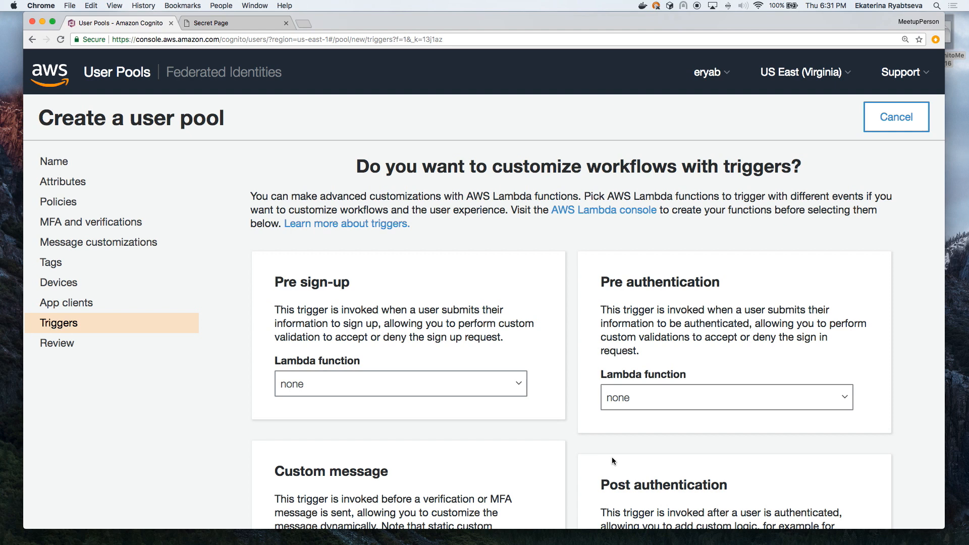
{"action": "scroll", "coordinate": [612, 456], "scroll_direction": "down", "scroll_amount": 20}
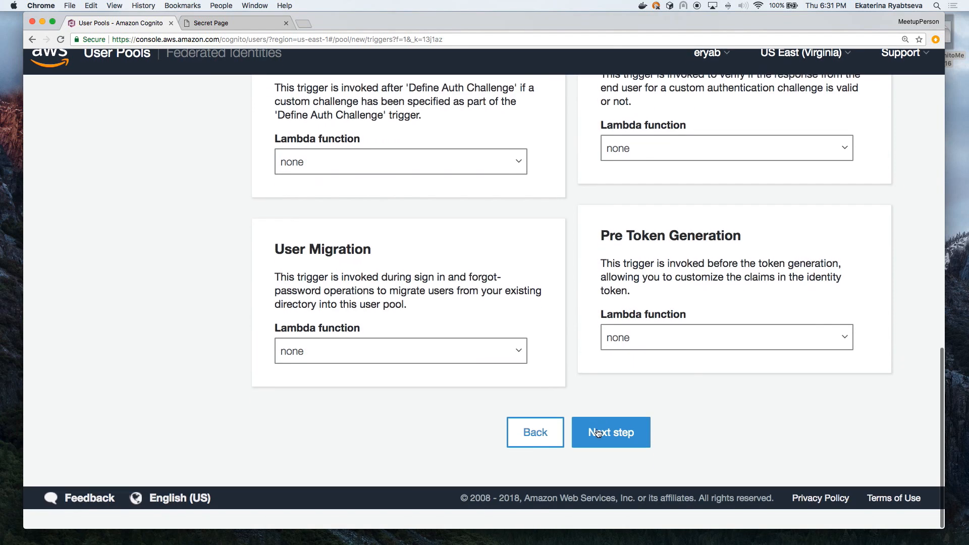
{"action": "left_click", "coordinate": [598, 433]}
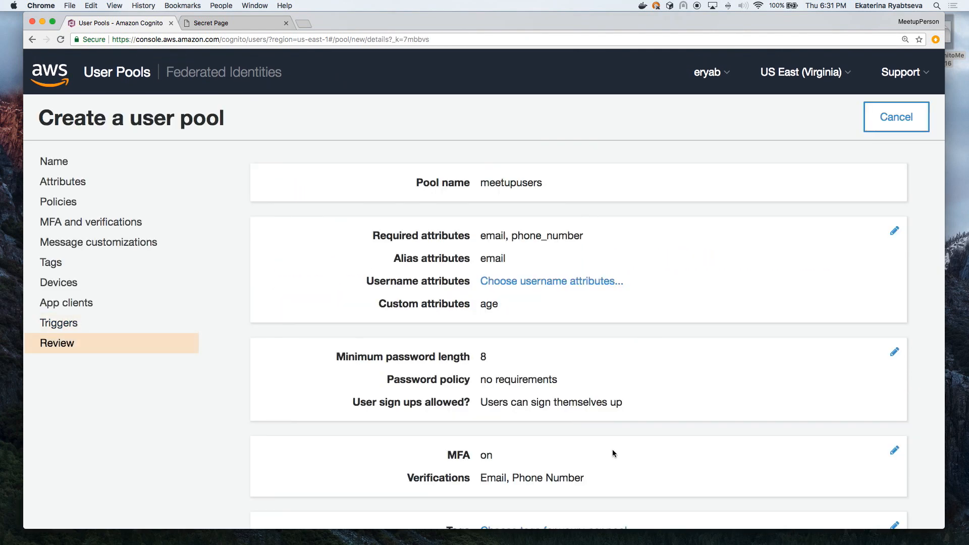
Review the summary of the pool's settings and create the meetupusers user pool
{"action": "scroll", "coordinate": [614, 453], "scroll_direction": "down", "scroll_amount": 5}
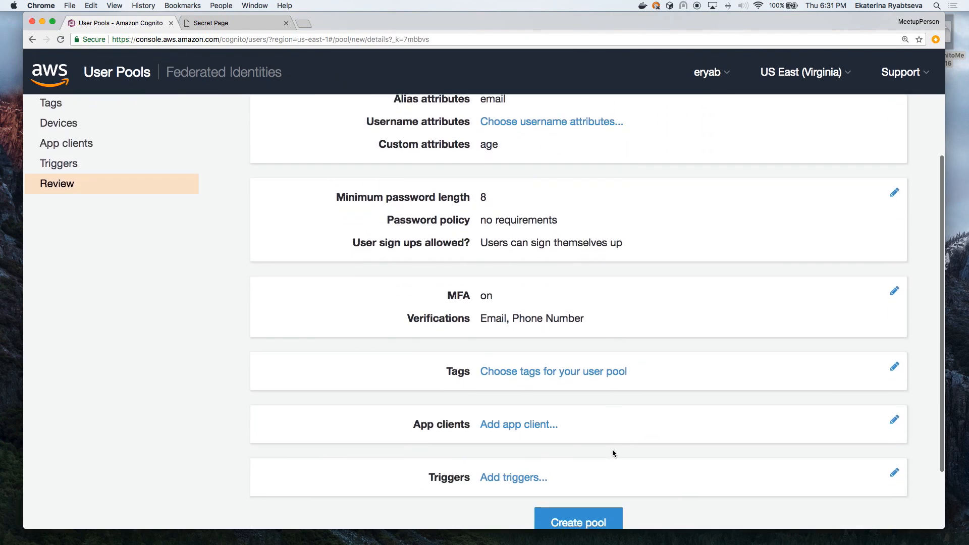
{"action": "scroll", "coordinate": [614, 453], "scroll_direction": "up", "scroll_amount": 5}
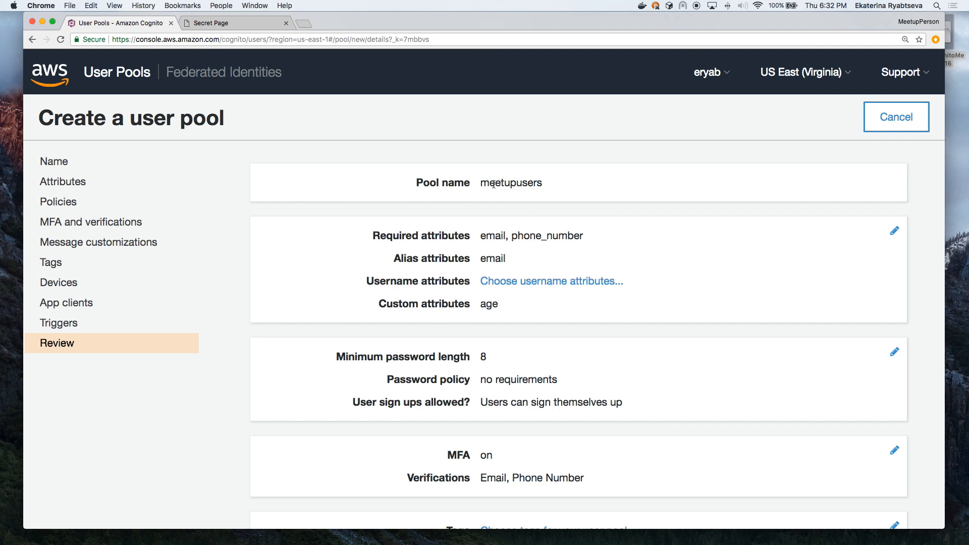
{"action": "scroll", "coordinate": [493, 184], "scroll_direction": "down", "scroll_amount": 5}
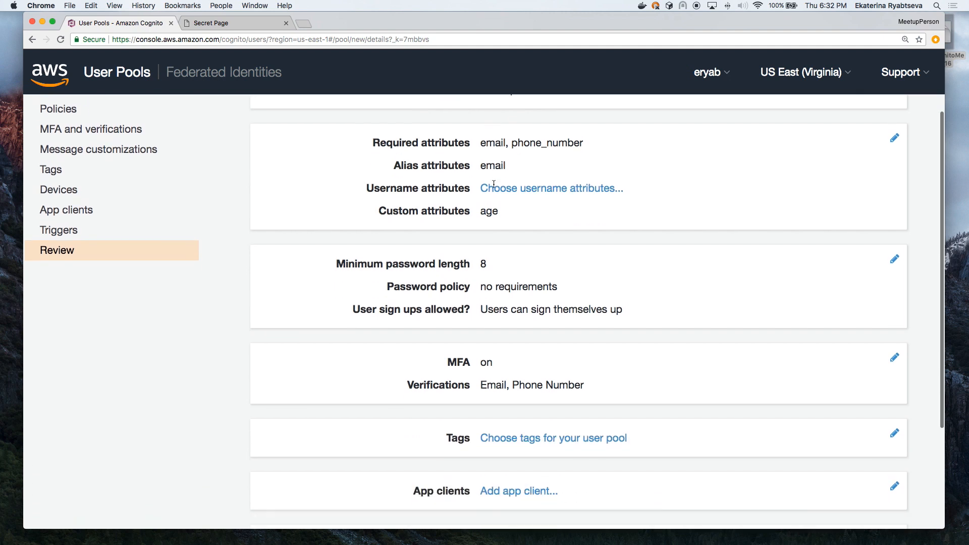
{"action": "left_click", "coordinate": [571, 438]}
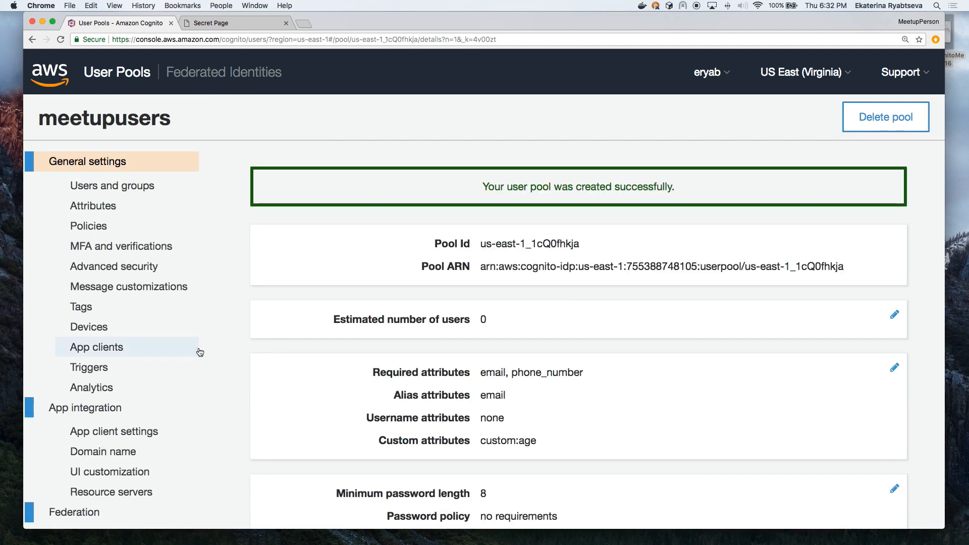
Create an app client named meetupappclient in the meetupusers pool, with a generated client secret and the default 30-day refresh token expiration
{"action": "left_click", "coordinate": [116, 347]}
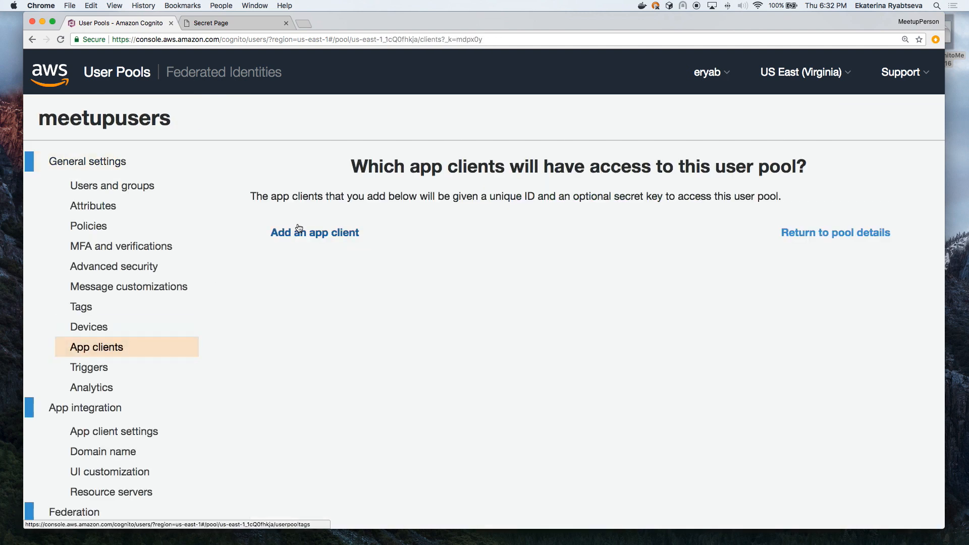
{"action": "left_click", "coordinate": [314, 233]}
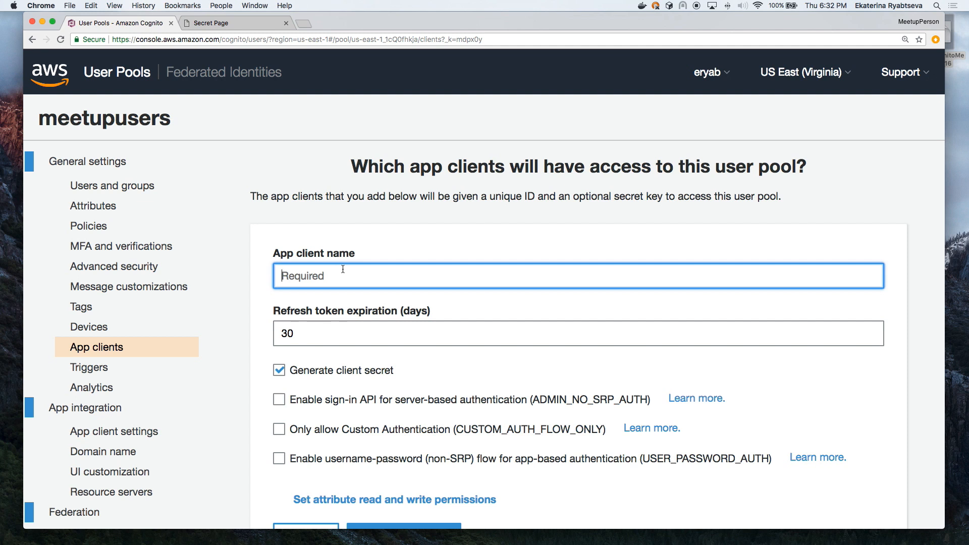
{"action": "type", "text": "meetupappclient"}
{"action": "scroll", "coordinate": [350, 347], "scroll_direction": "down", "scroll_amount": 3}
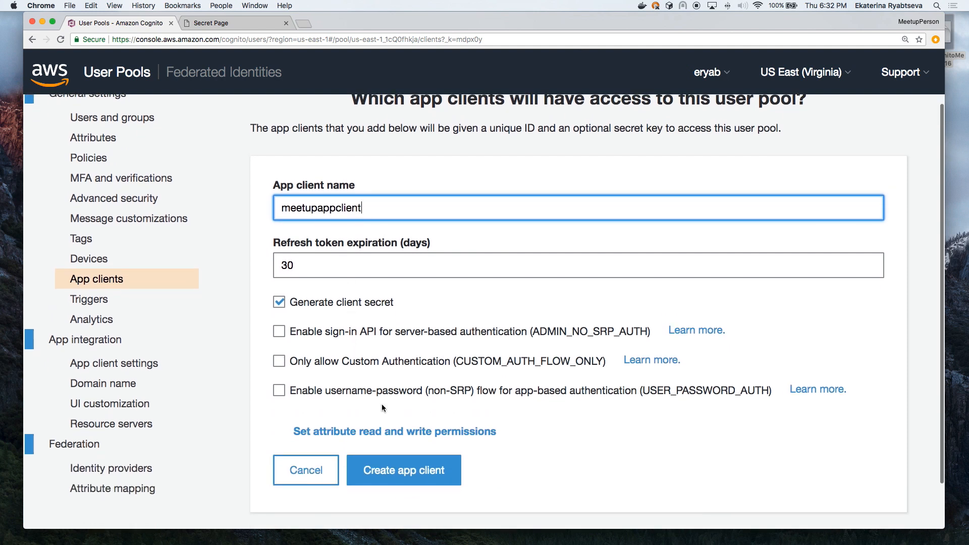
{"action": "left_click", "coordinate": [389, 468]}
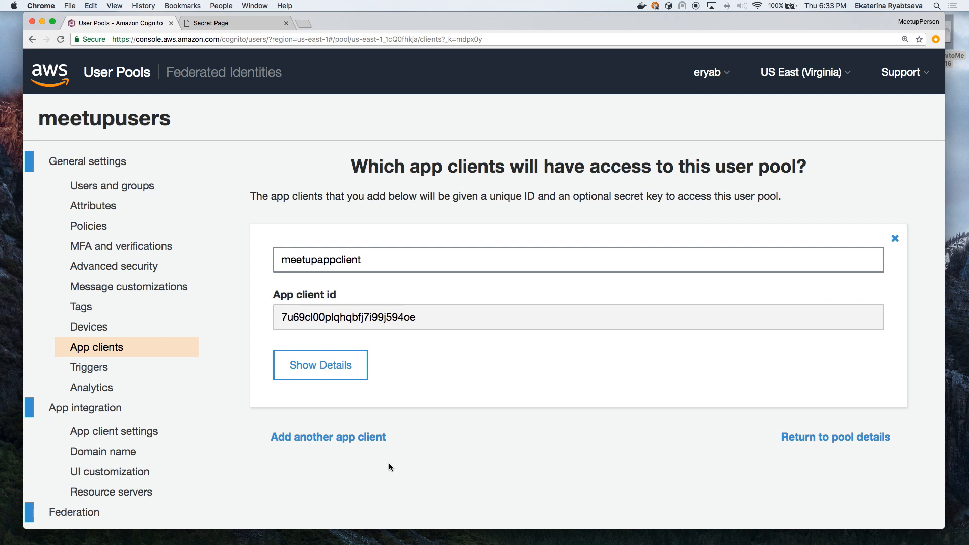
Enter meetup as the pool's Amazon Cognito domain prefix and check its availability
{"action": "scroll", "coordinate": [197, 329], "scroll_direction": "down", "scroll_amount": 3}
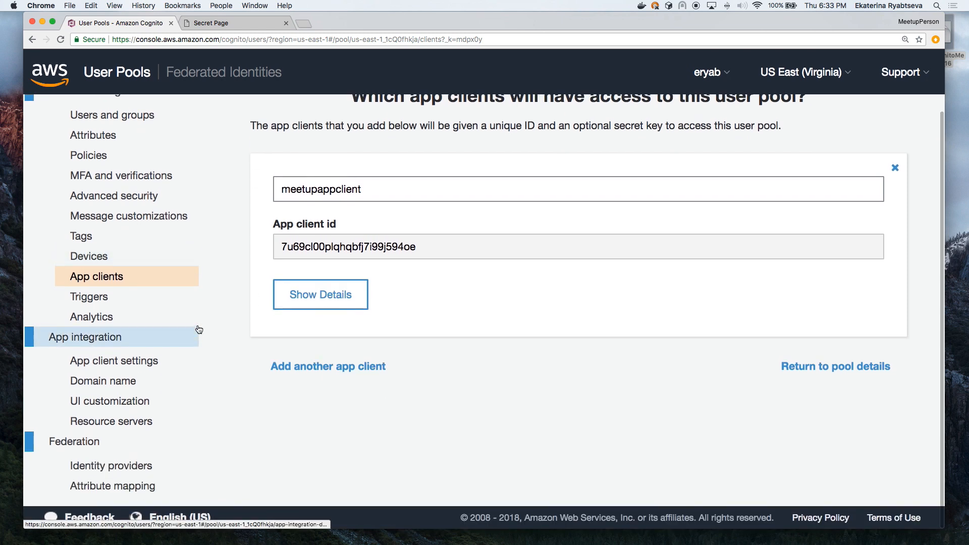
{"action": "left_click", "coordinate": [125, 379]}
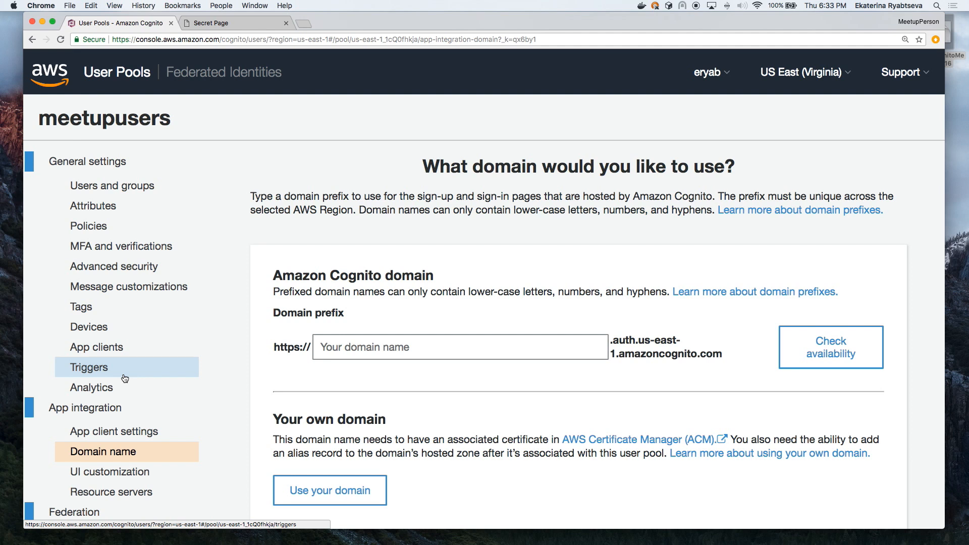
{"action": "left_click", "coordinate": [389, 344]}
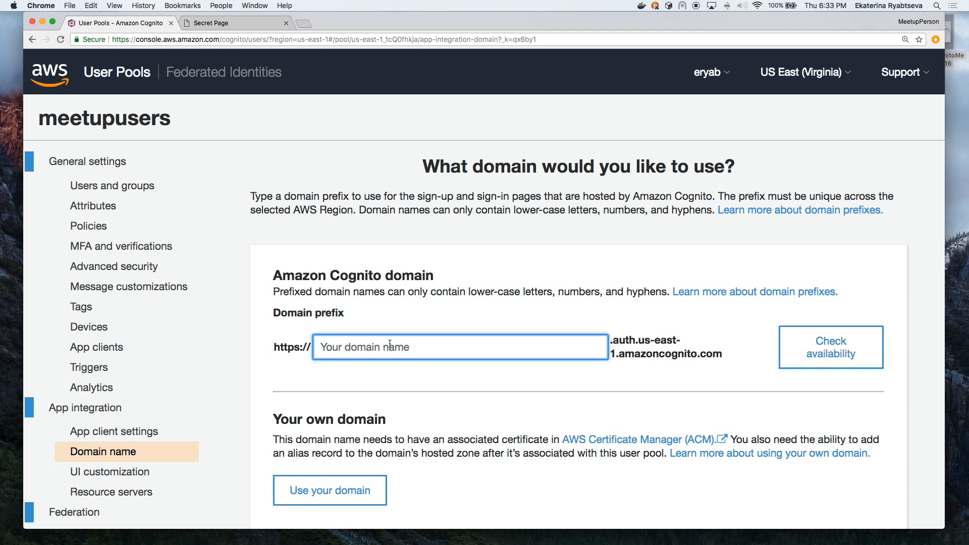
{"action": "type", "text": "meetup"}
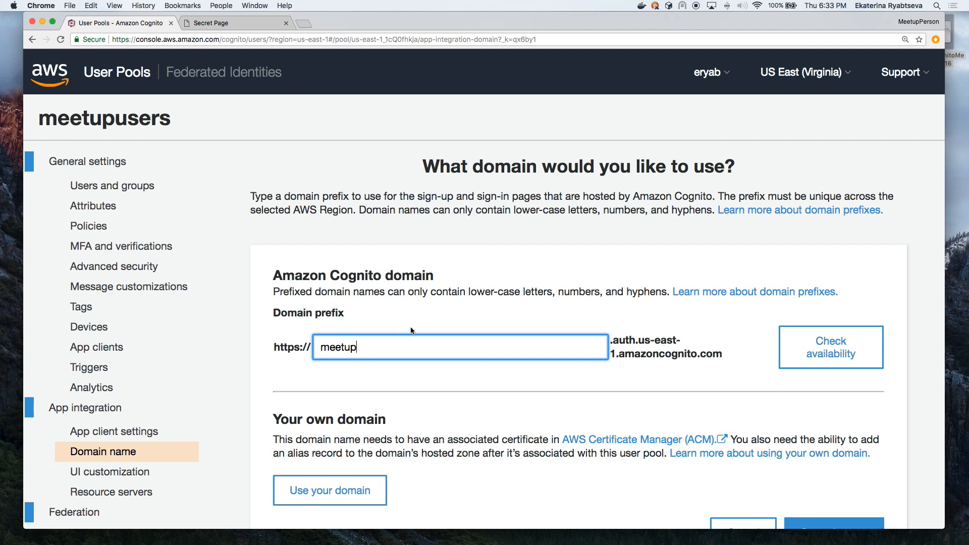
{"action": "left_click", "coordinate": [807, 355]}
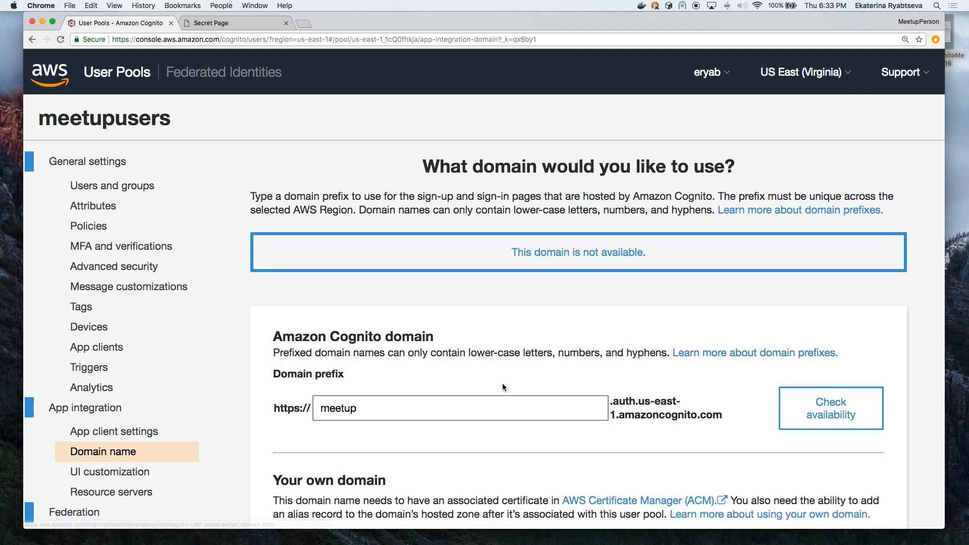
Change the Amazon Cognito domain prefix to meetup2, check its availability and save the domain
{"action": "left_click", "coordinate": [488, 402]}
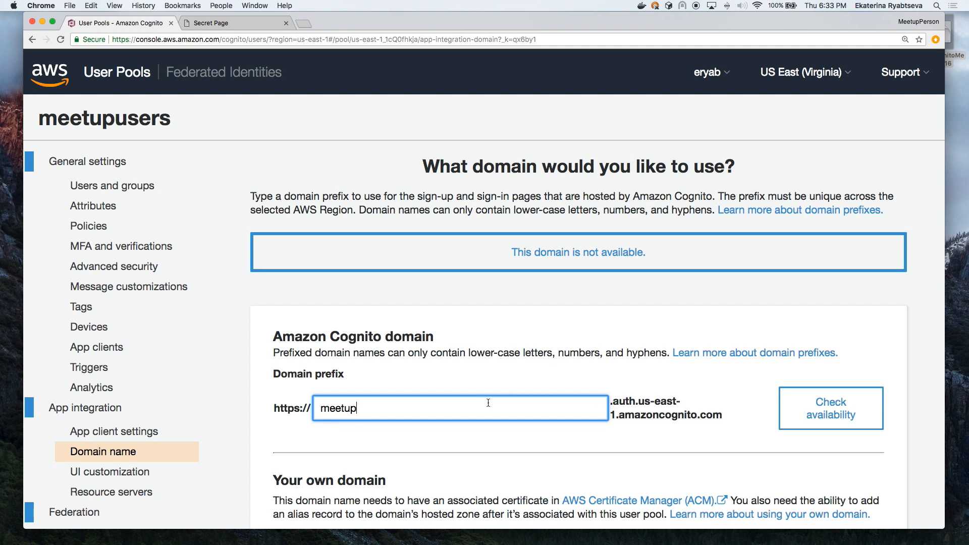
{"action": "type", "text": "2"}
{"action": "left_click", "coordinate": [841, 404]}
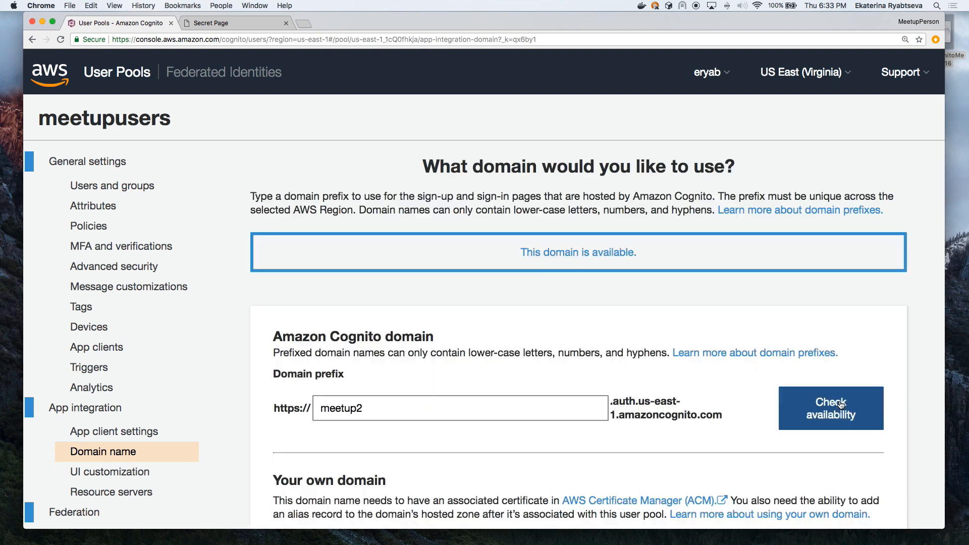
{"action": "scroll", "coordinate": [841, 404], "scroll_direction": "down", "scroll_amount": 5}
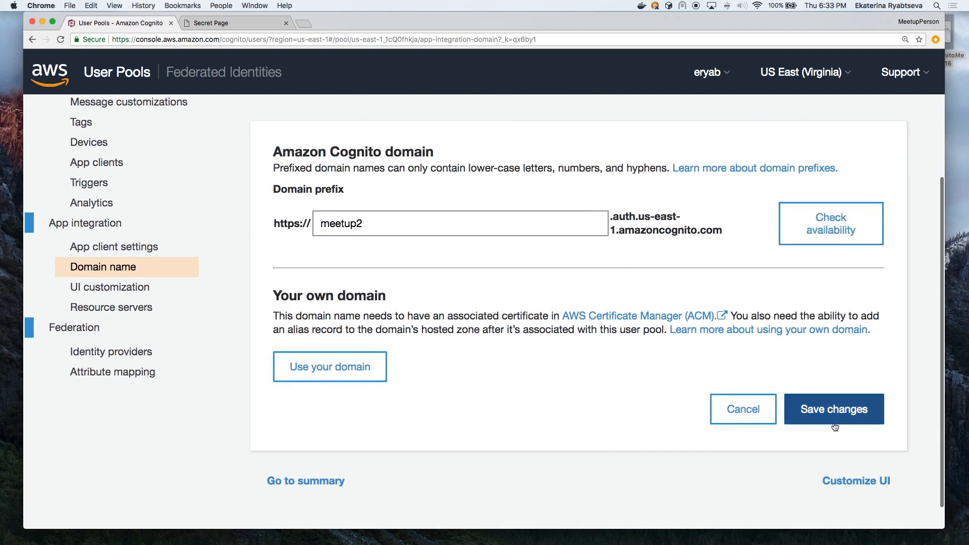
{"action": "left_click", "coordinate": [833, 422]}
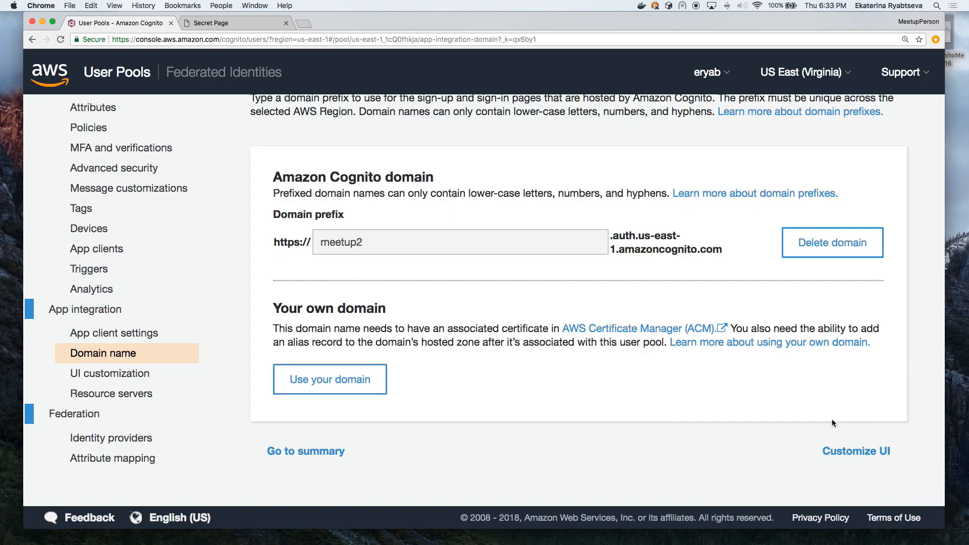
Look over the pool's federation identity providers, and enable Cognito User Pool as the identity provider for the meetupappclient app client
{"action": "scroll", "coordinate": [832, 423], "scroll_direction": "up", "scroll_amount": 1}
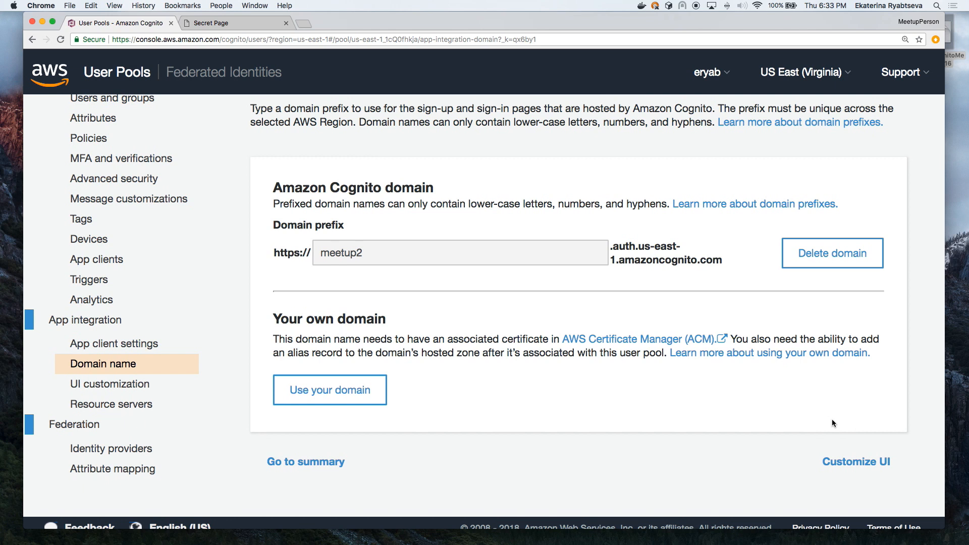
{"action": "left_click", "coordinate": [144, 348]}
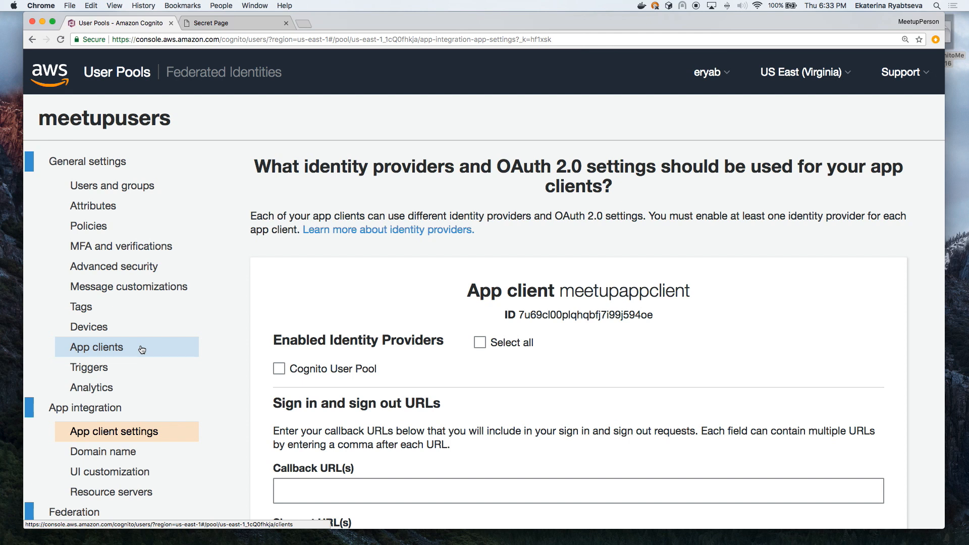
{"action": "scroll", "coordinate": [195, 364], "scroll_direction": "down", "scroll_amount": 3}
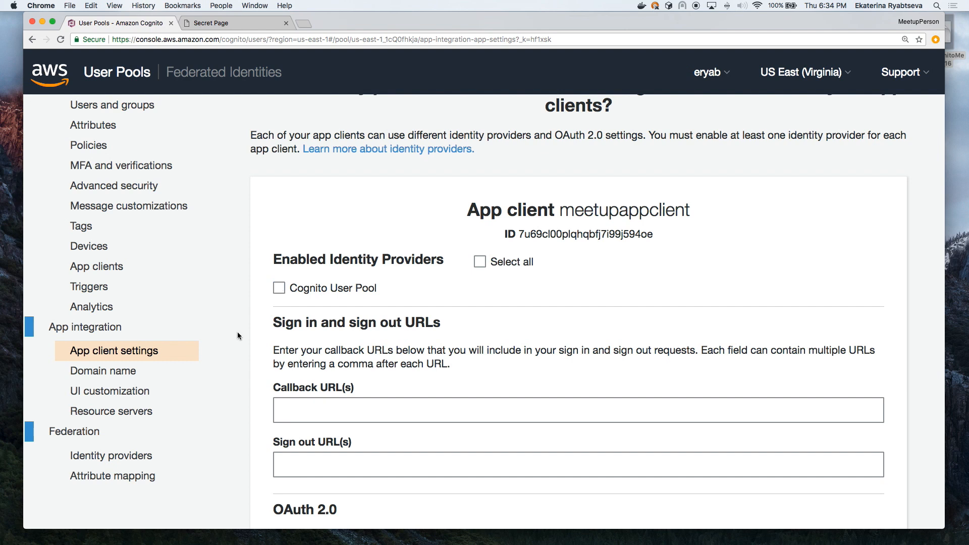
{"action": "left_click", "coordinate": [93, 458]}
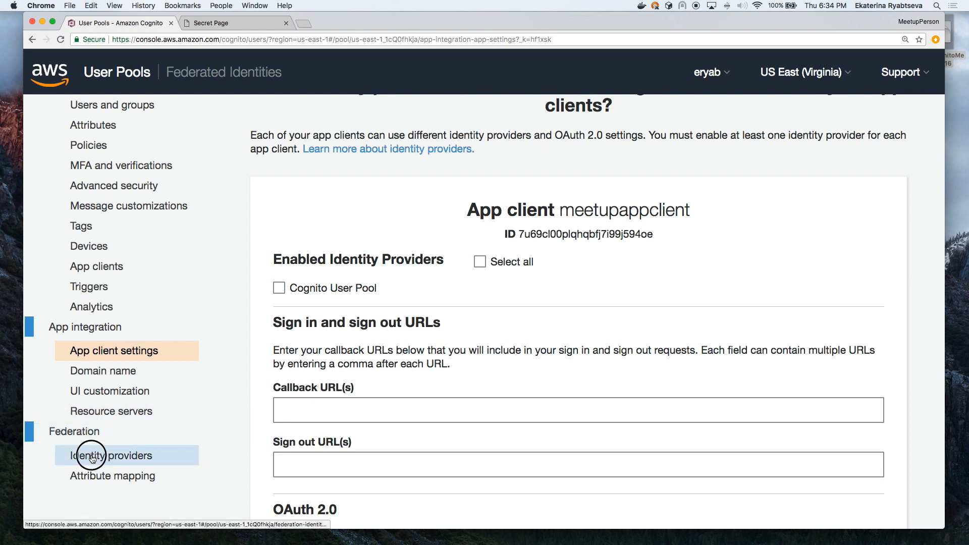
{"action": "scroll", "coordinate": [384, 394], "scroll_direction": "down", "scroll_amount": 4}
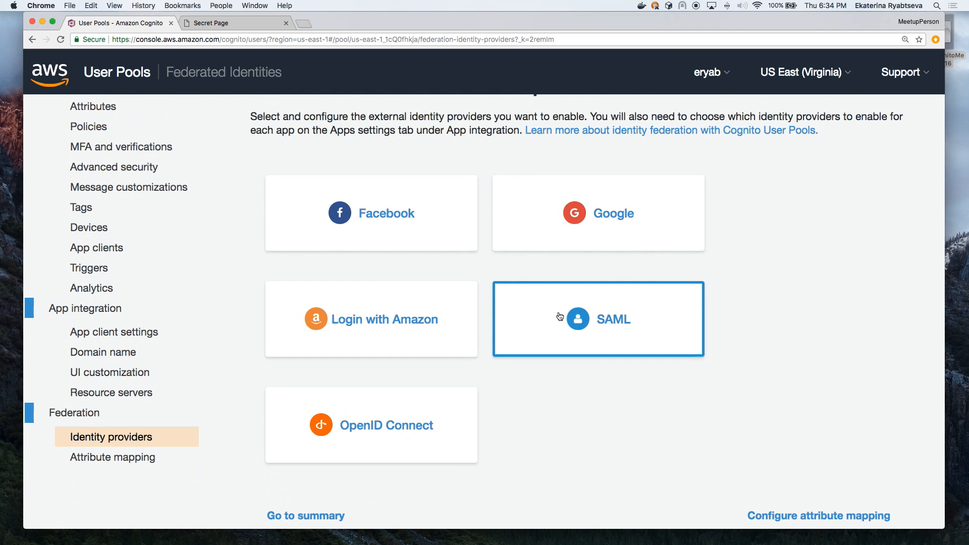
{"action": "left_click", "coordinate": [143, 332]}
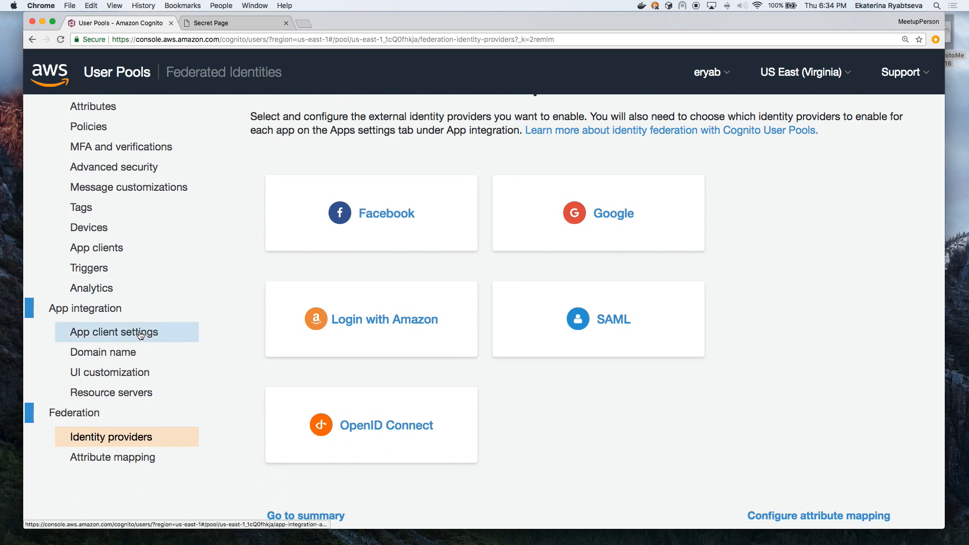
{"action": "left_click", "coordinate": [277, 369]}
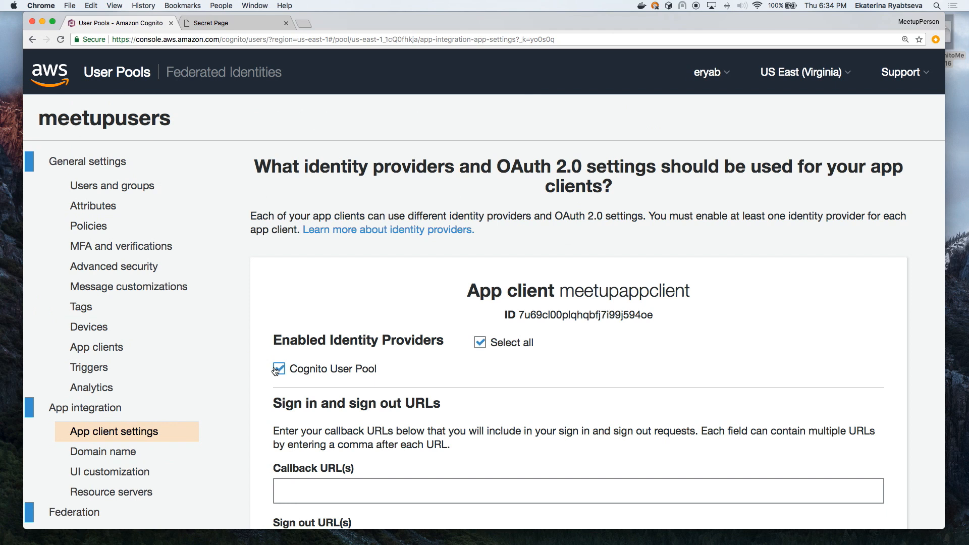
{"action": "scroll", "coordinate": [276, 371], "scroll_direction": "down", "scroll_amount": 5}
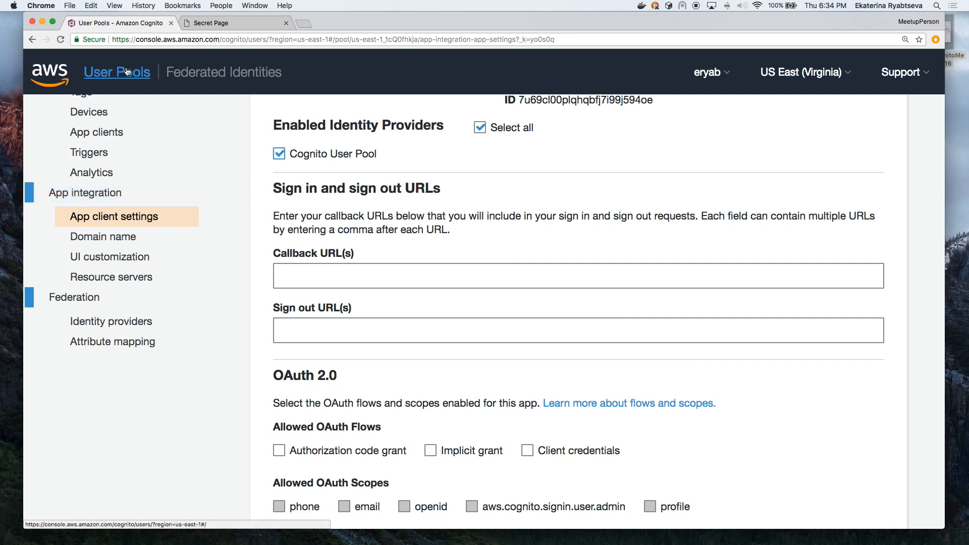
Open the AWS Management Console in a separate browser tab and go to the EC2 service
{"action": "right_click", "coordinate": [57, 71]}
{"action": "left_click", "coordinate": [73, 76]}
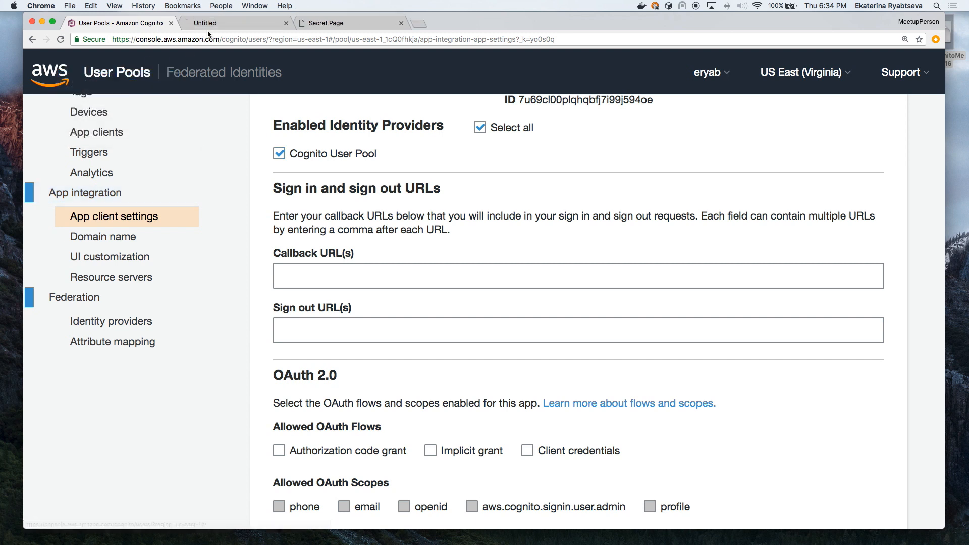
{"action": "left_click", "coordinate": [209, 28]}
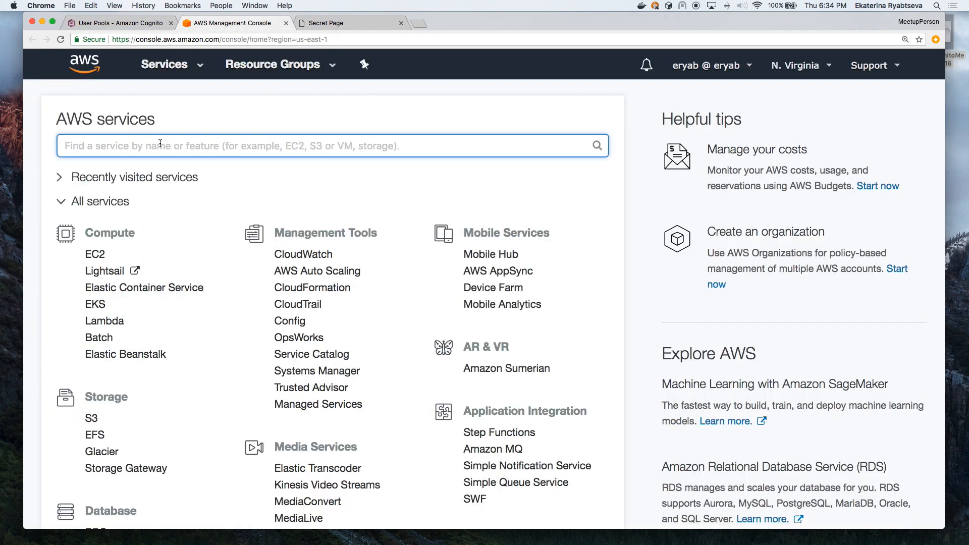
{"action": "type", "text": "ec2"}
{"action": "left_click", "coordinate": [109, 190]}
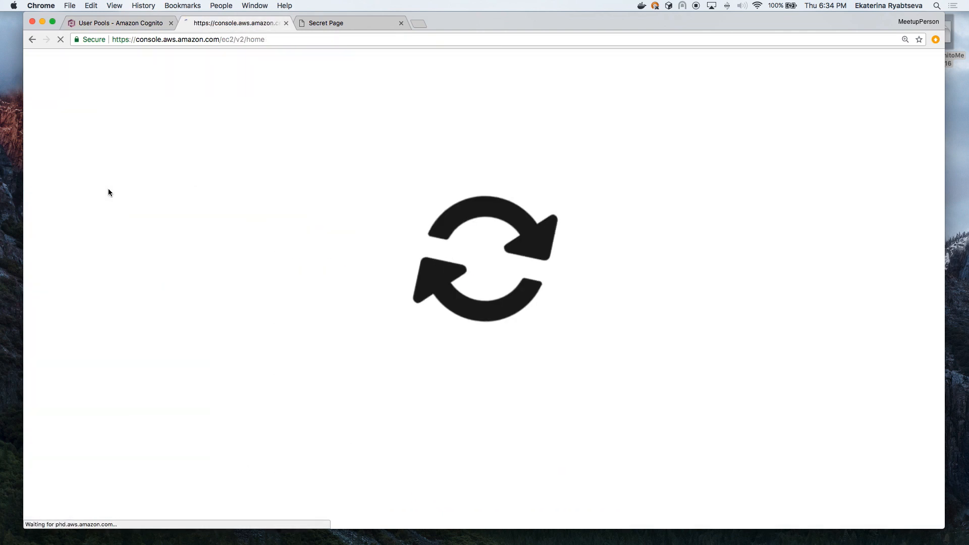
Open the EC2 load balancers list and copy the DNS name of the meetupalb load balancer
{"action": "scroll", "coordinate": [105, 301], "scroll_direction": "down", "scroll_amount": 6}
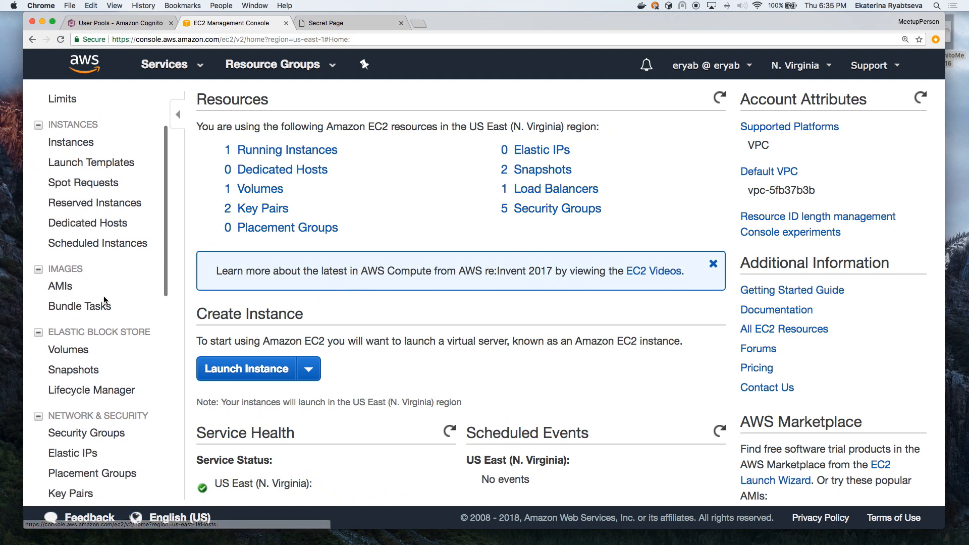
{"action": "scroll", "coordinate": [105, 301], "scroll_direction": "down", "scroll_amount": 2}
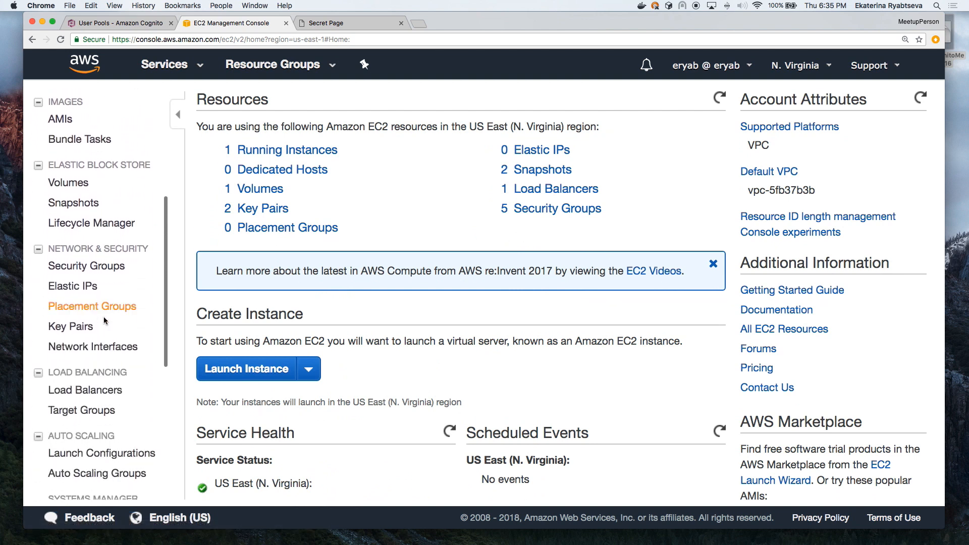
{"action": "left_click", "coordinate": [103, 392]}
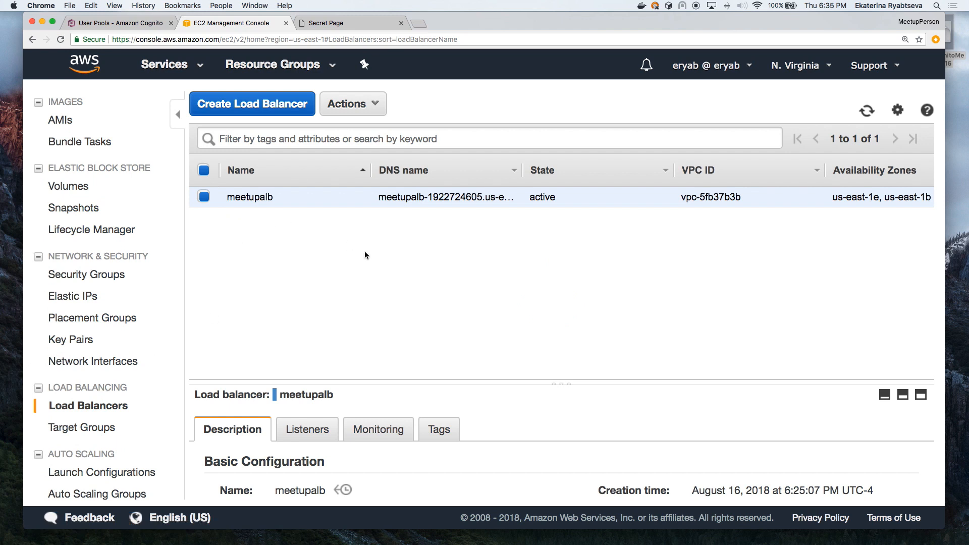
{"action": "left_click", "coordinate": [922, 395]}
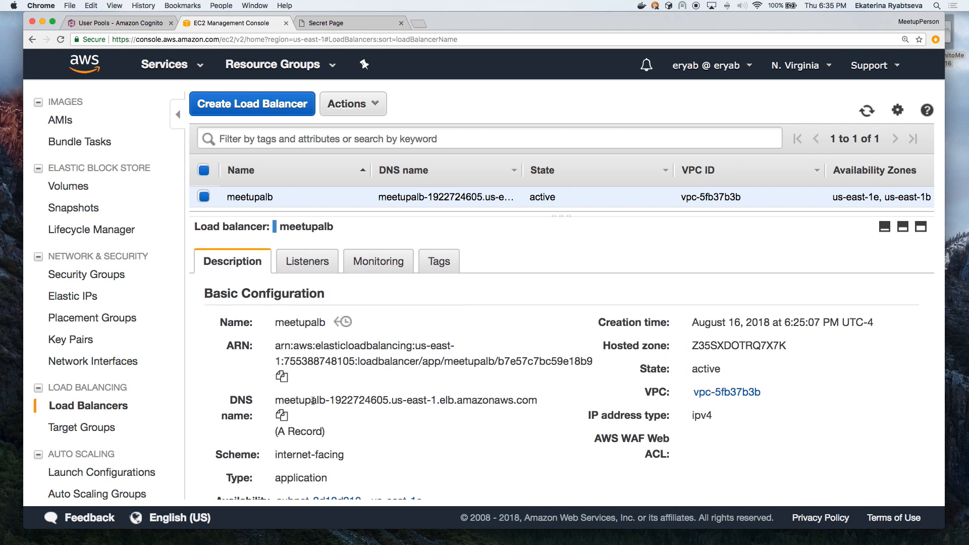
{"action": "left_click", "coordinate": [282, 416]}
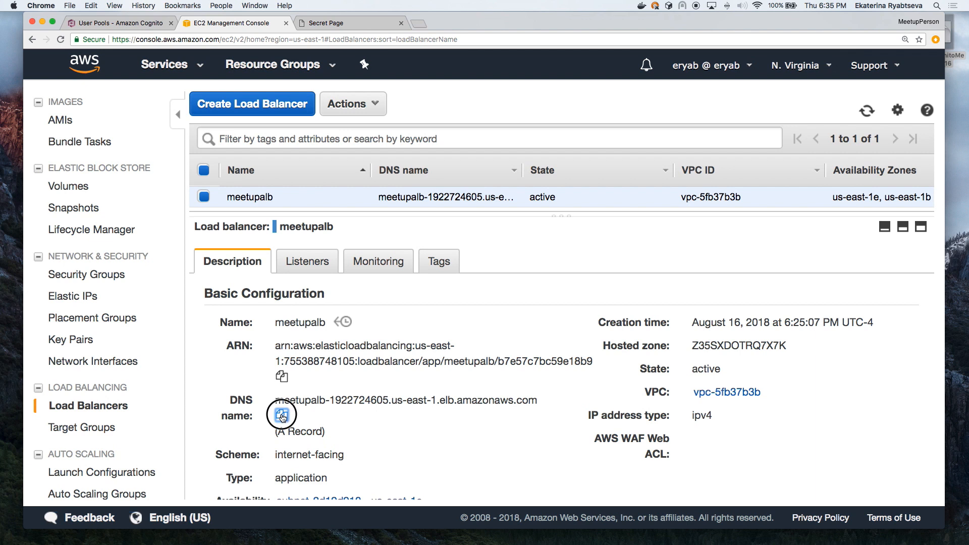
{"action": "left_click", "coordinate": [104, 24]}
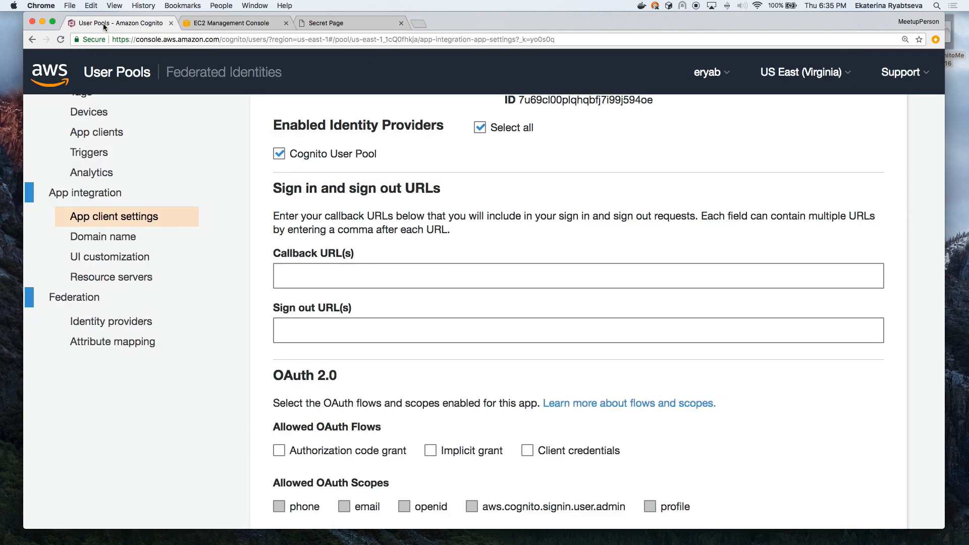
{"action": "left_click", "coordinate": [316, 281]}
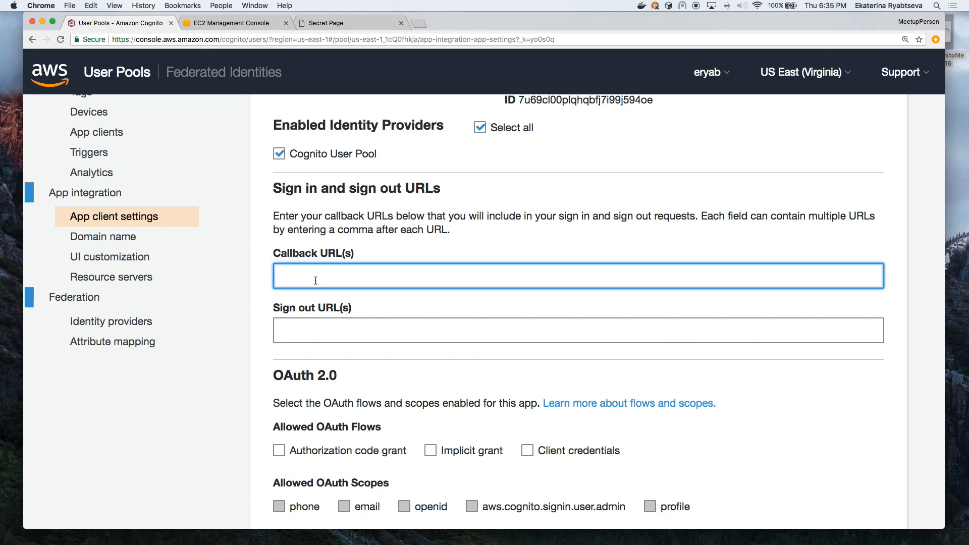
{"action": "key", "text": "super+v"}
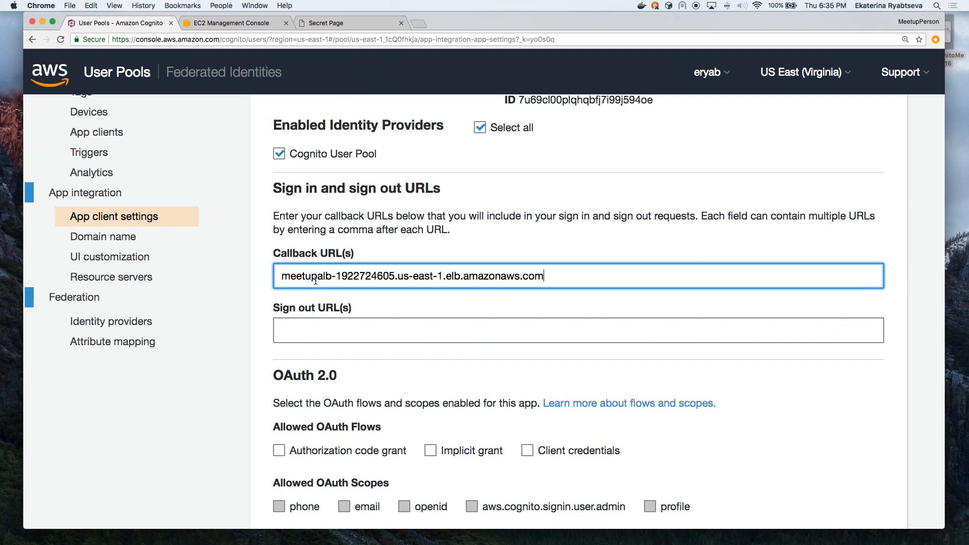
{"action": "left_click", "coordinate": [284, 276]}
{"action": "type", "text": "/"}
{"action": "key", "text": "BackSpace"}
{"action": "type", "text": "https:"}
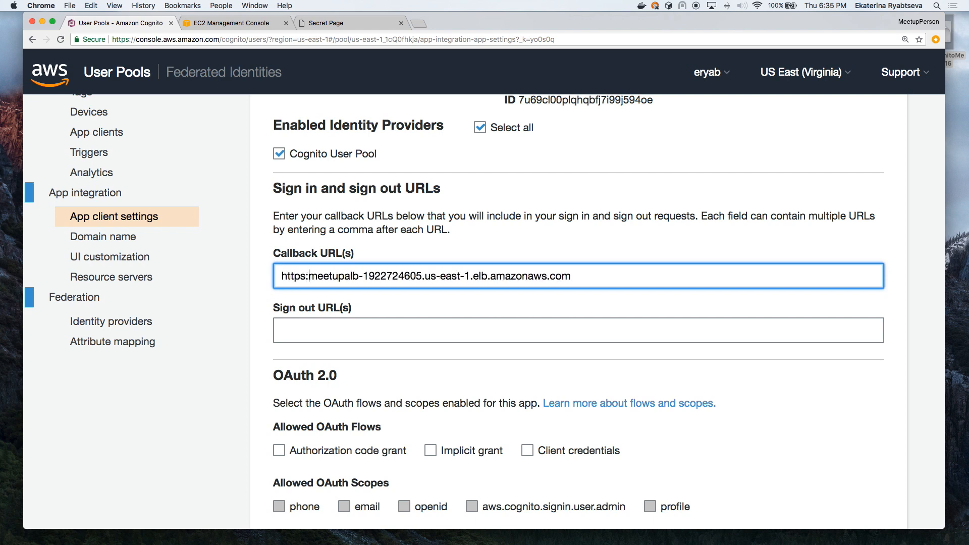
{"action": "type", "text": "//"}
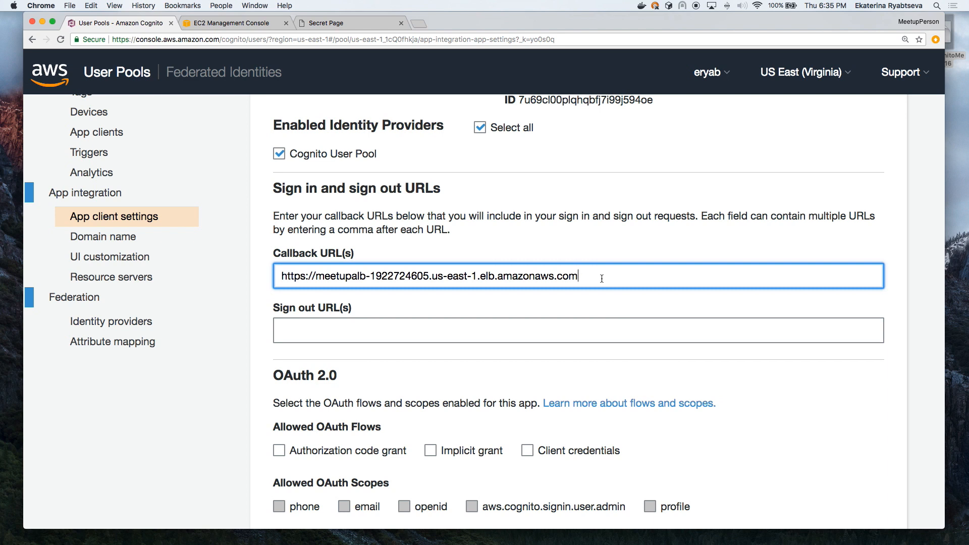
Append /oauth2/idpresponse to the load balancer address in the app client's callback URL
{"action": "type", "text": "/oauth2/idpresponse"}
{"action": "left_click", "coordinate": [484, 324]}
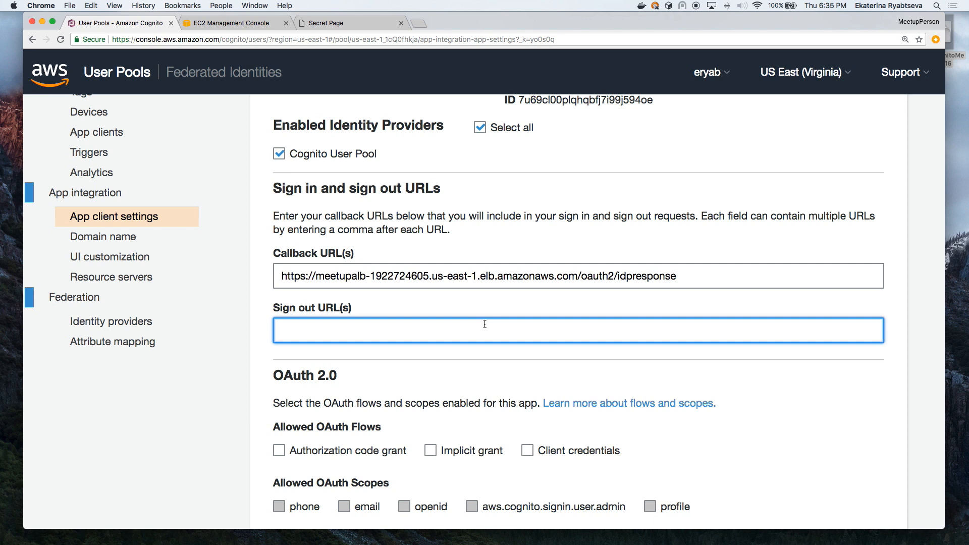
Allow the Authorization code grant flow with the openid scope for meetupappclient and save the app client settings
{"action": "scroll", "coordinate": [485, 324], "scroll_direction": "down", "scroll_amount": 5}
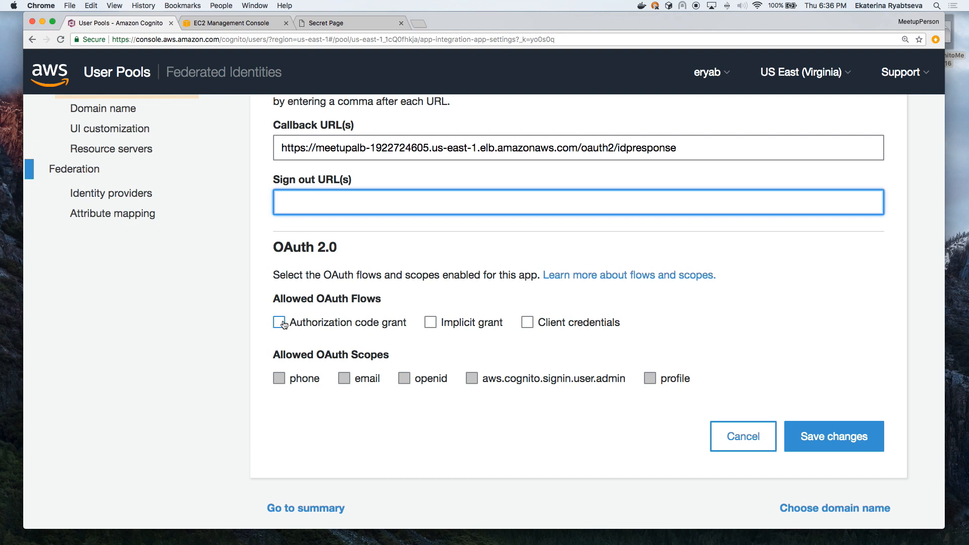
{"action": "left_click", "coordinate": [280, 323]}
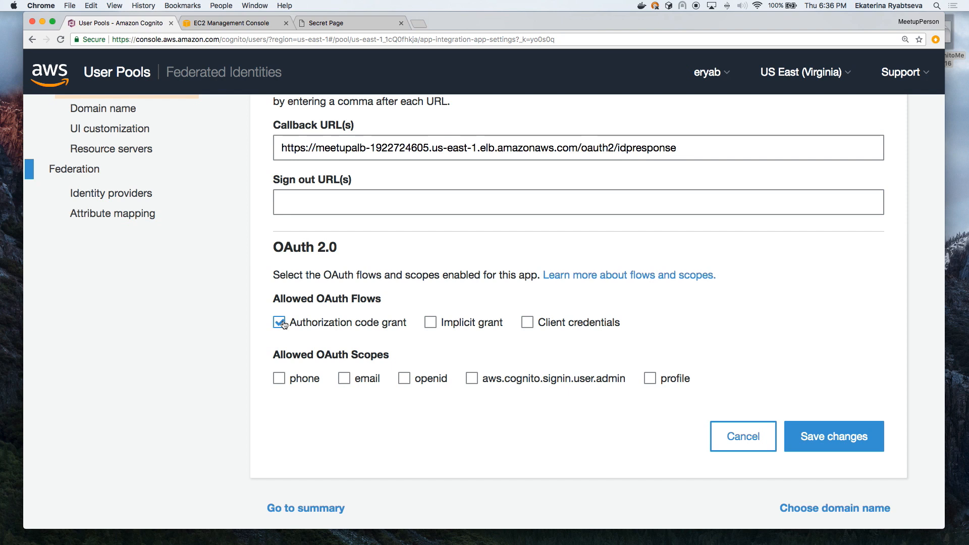
{"action": "left_click", "coordinate": [404, 380]}
{"action": "left_click", "coordinate": [809, 436]}
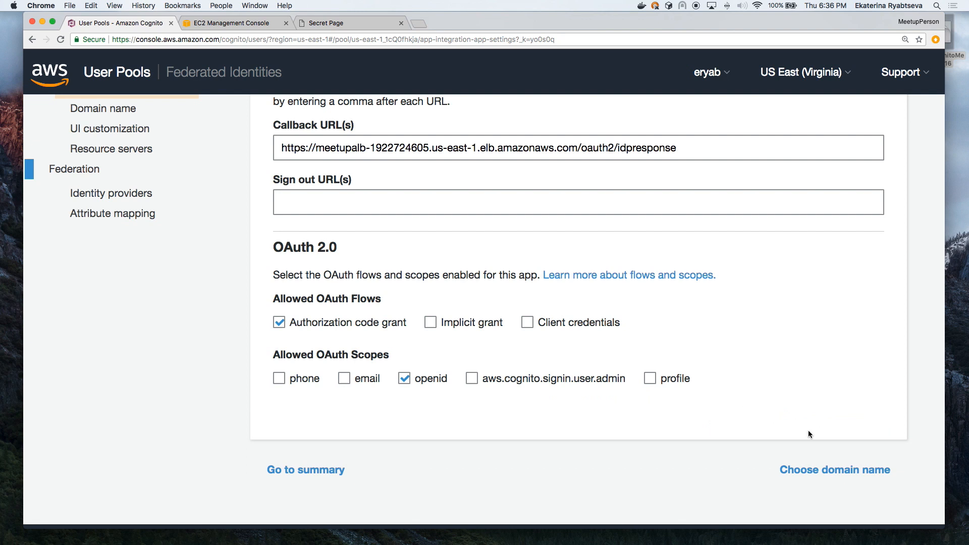
{"action": "scroll", "coordinate": [796, 421], "scroll_direction": "up", "scroll_amount": 10}
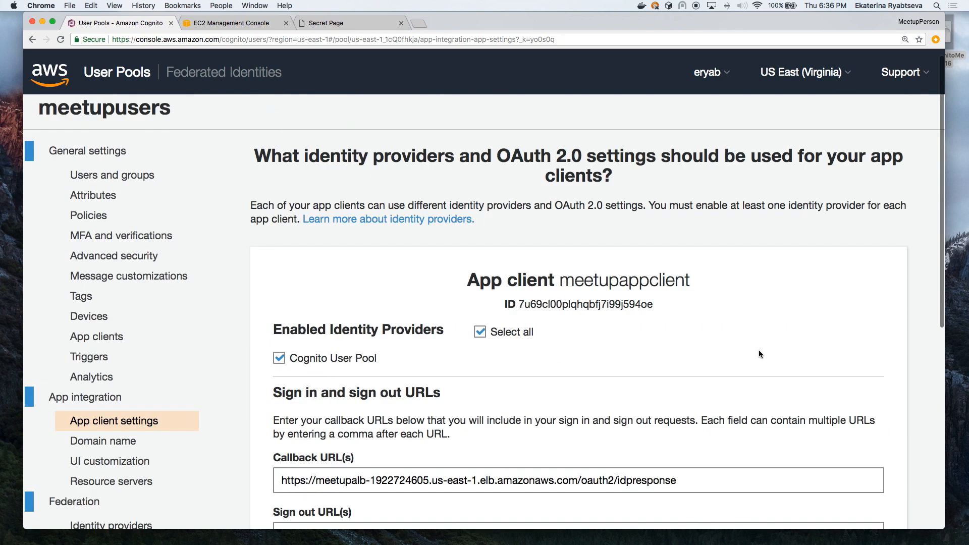
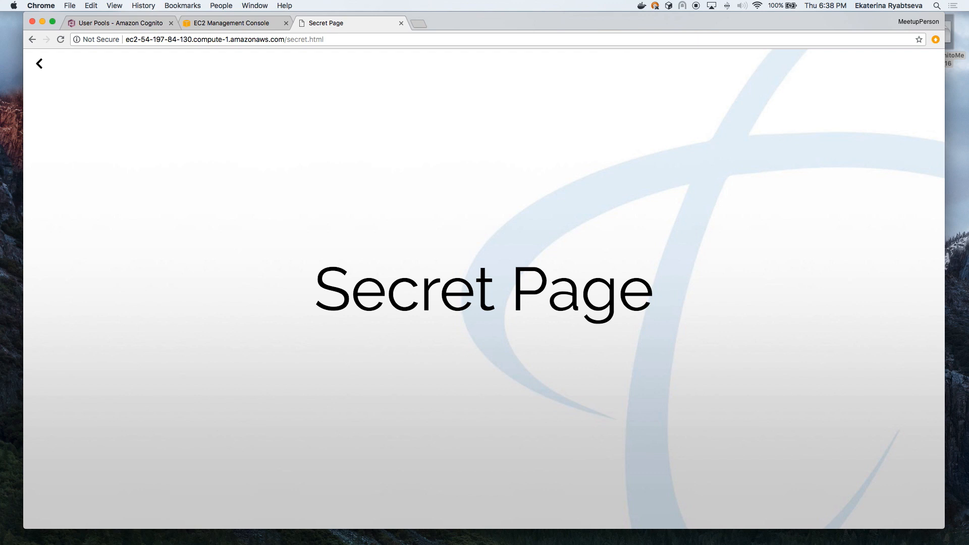
{"action": "left_click", "coordinate": [192, 21]}
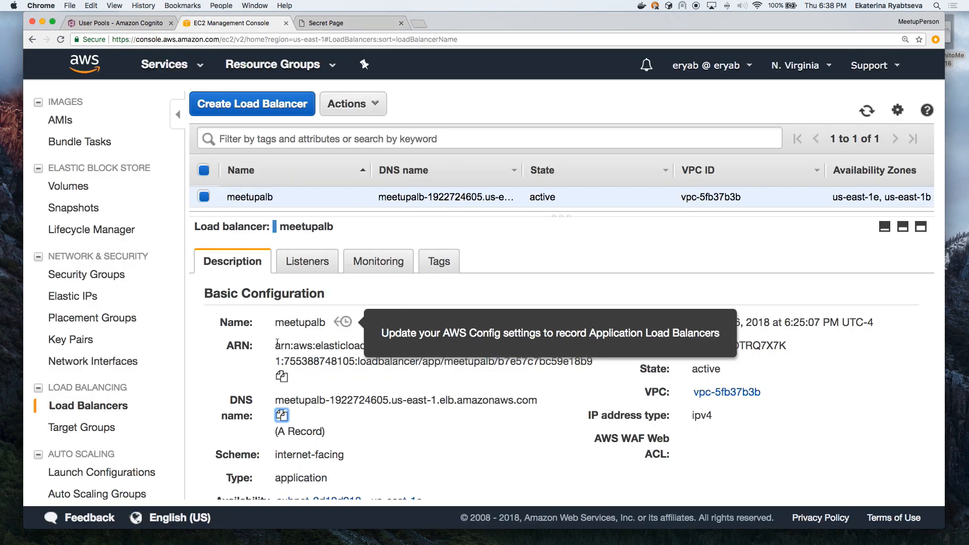
{"action": "left_click", "coordinate": [282, 415]}
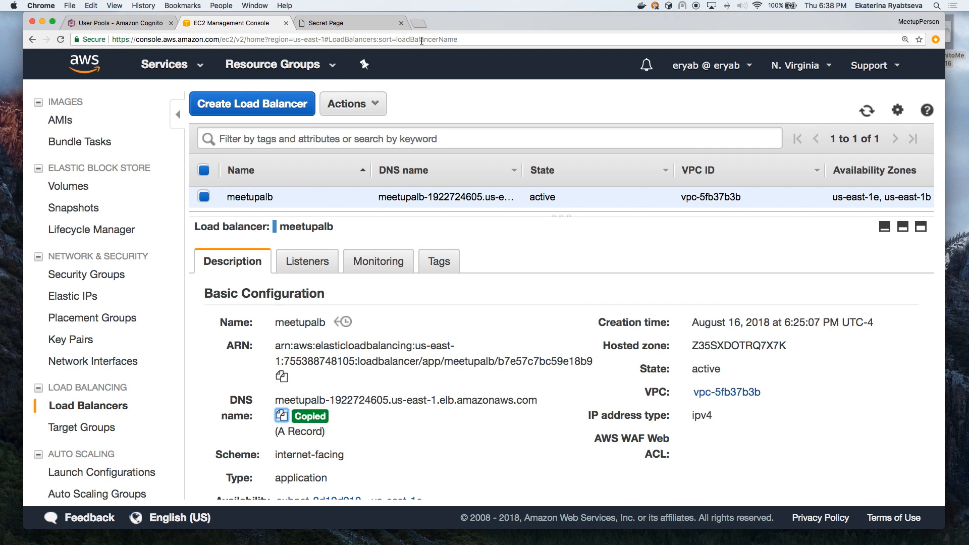
{"action": "left_click", "coordinate": [418, 24]}
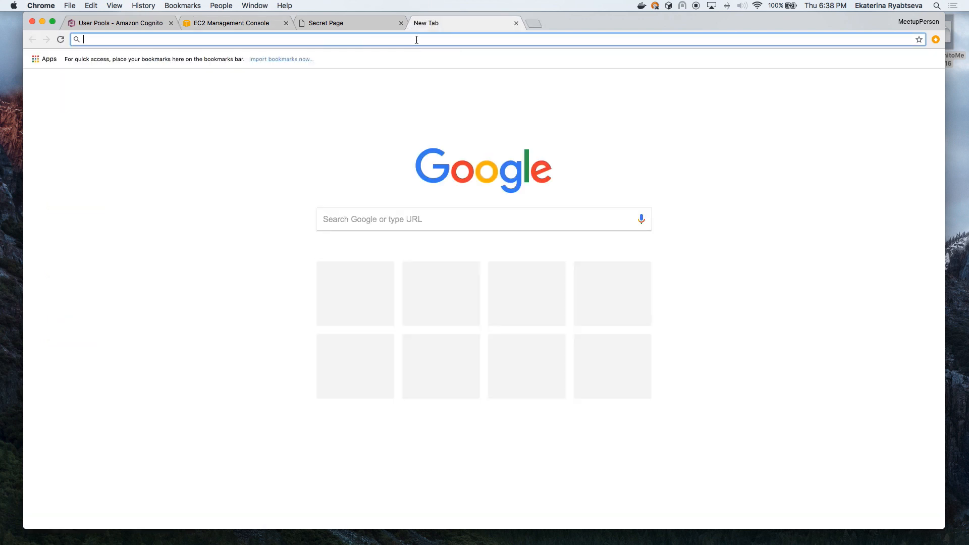
{"action": "type", "text": "https://"}
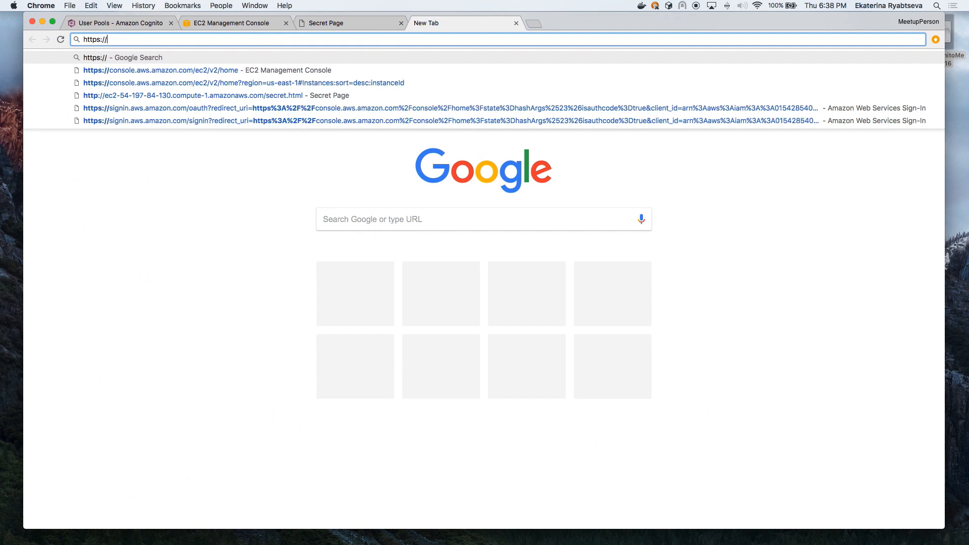
{"action": "key", "text": "super+v"}
{"action": "key", "text": "Return"}
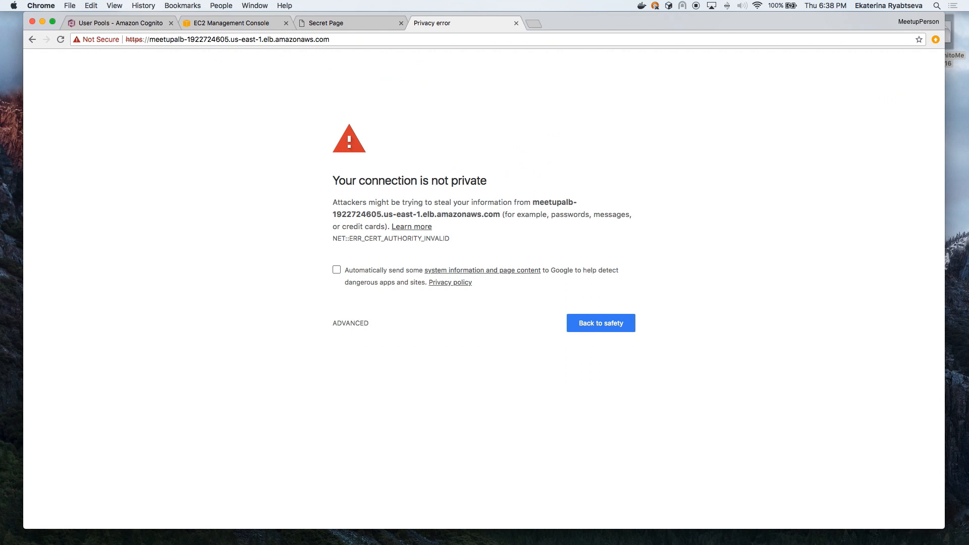
{"action": "left_click", "coordinate": [346, 324]}
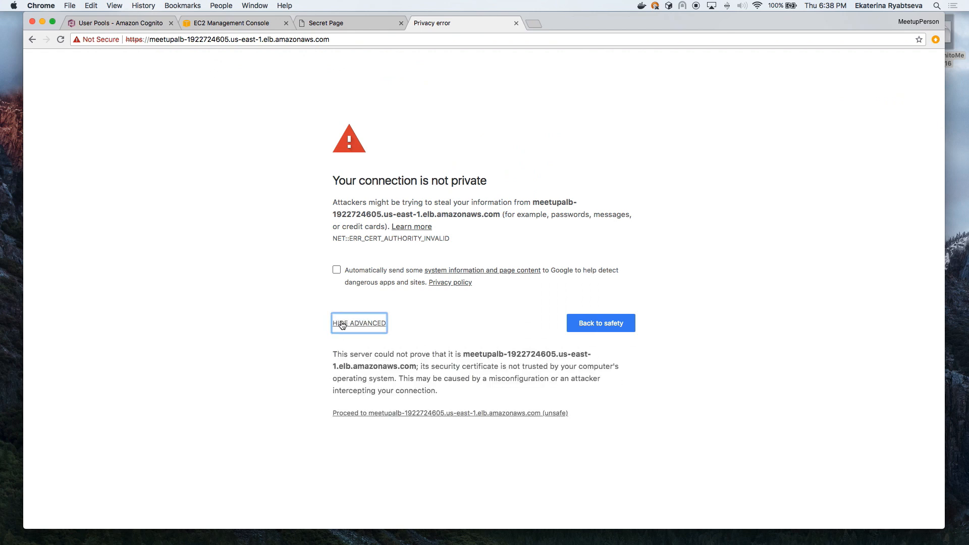
{"action": "left_click", "coordinate": [412, 412]}
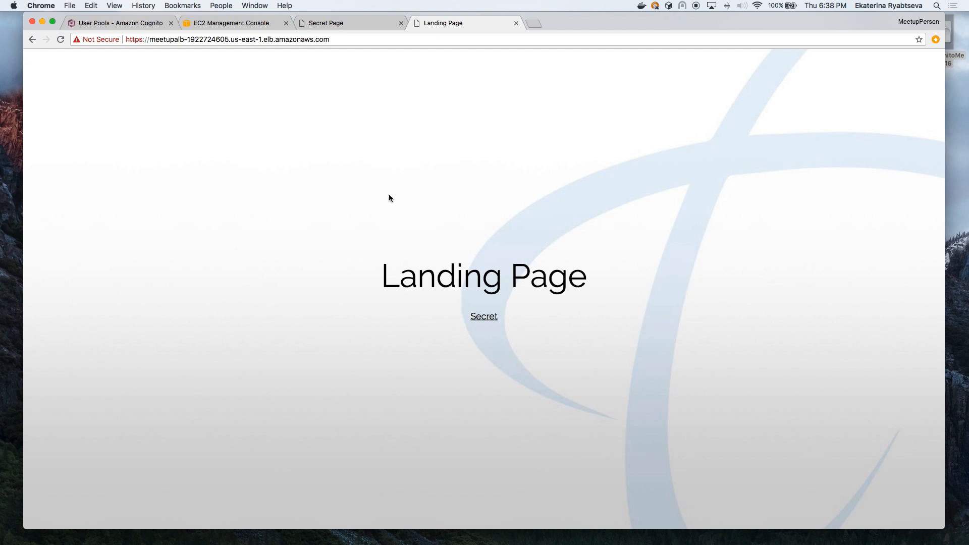
In the EC2 console's security groups, open the inbound rules of the MeetupStack web server security group
{"action": "left_click", "coordinate": [350, 25]}
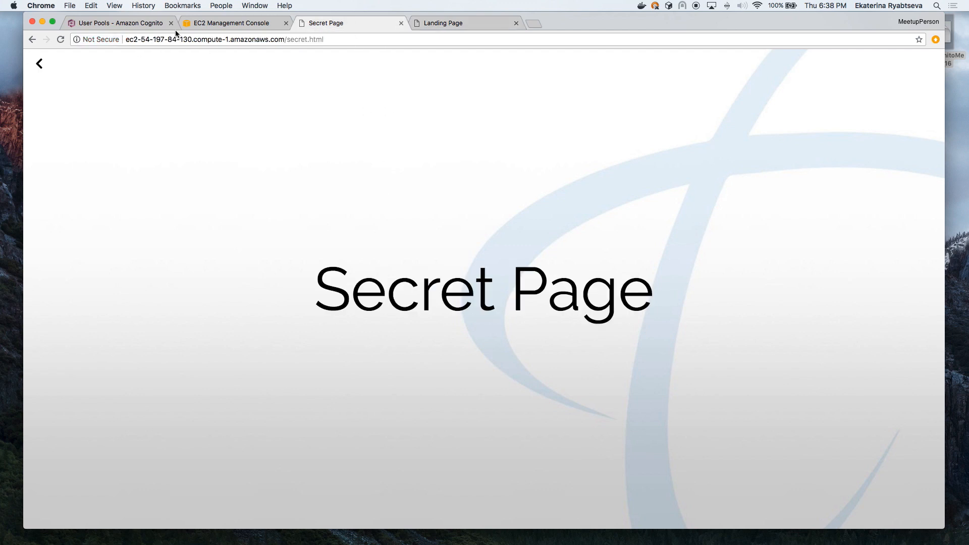
{"action": "left_click", "coordinate": [195, 29]}
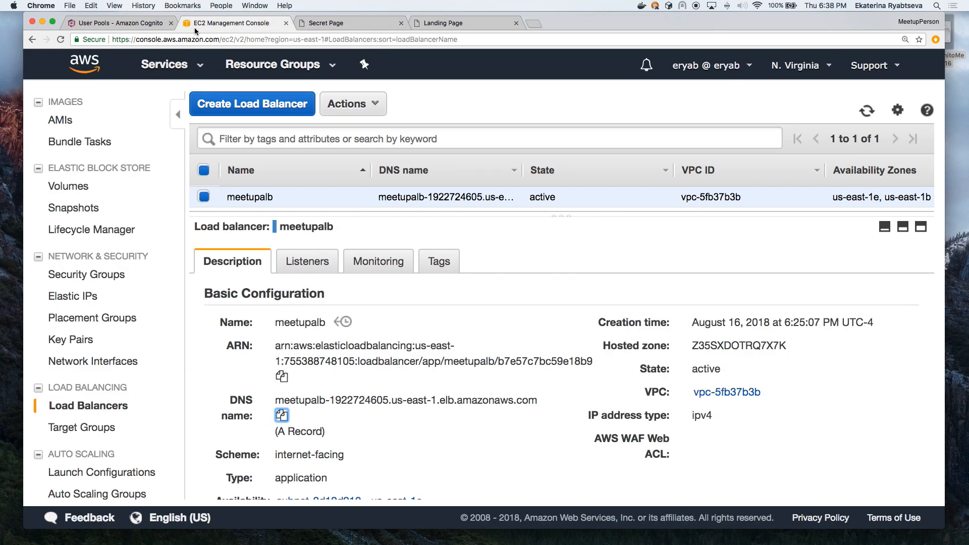
{"action": "scroll", "coordinate": [101, 144], "scroll_direction": "up", "scroll_amount": 1}
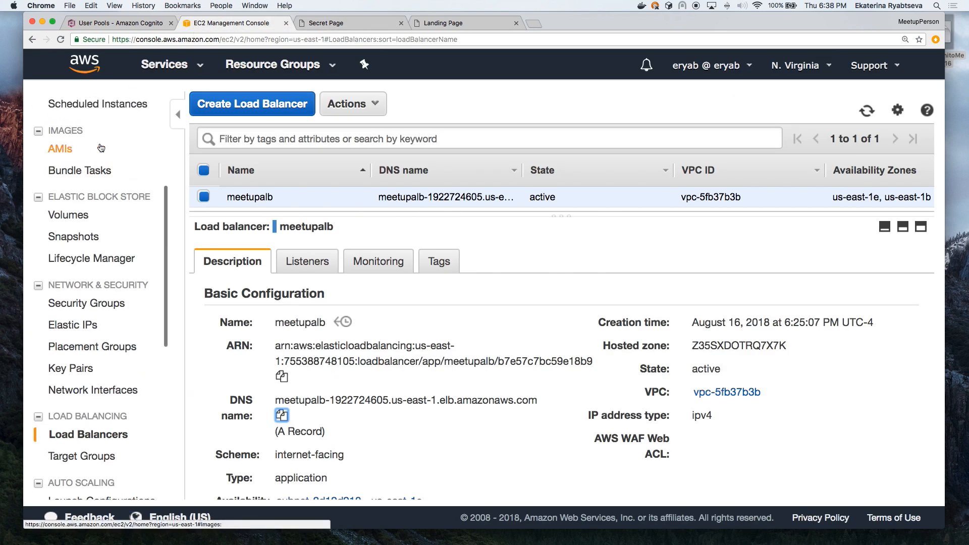
{"action": "left_click", "coordinate": [100, 307]}
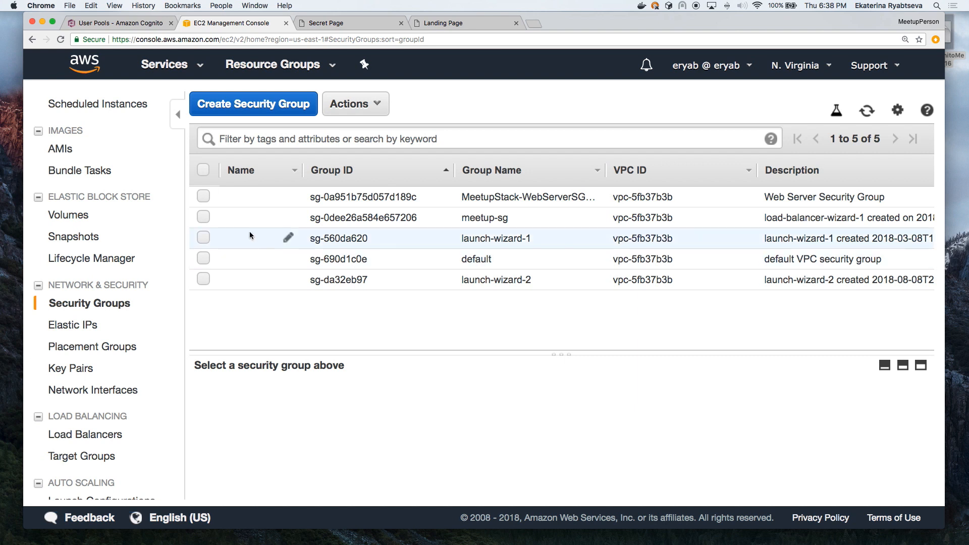
{"action": "left_click", "coordinate": [203, 197]}
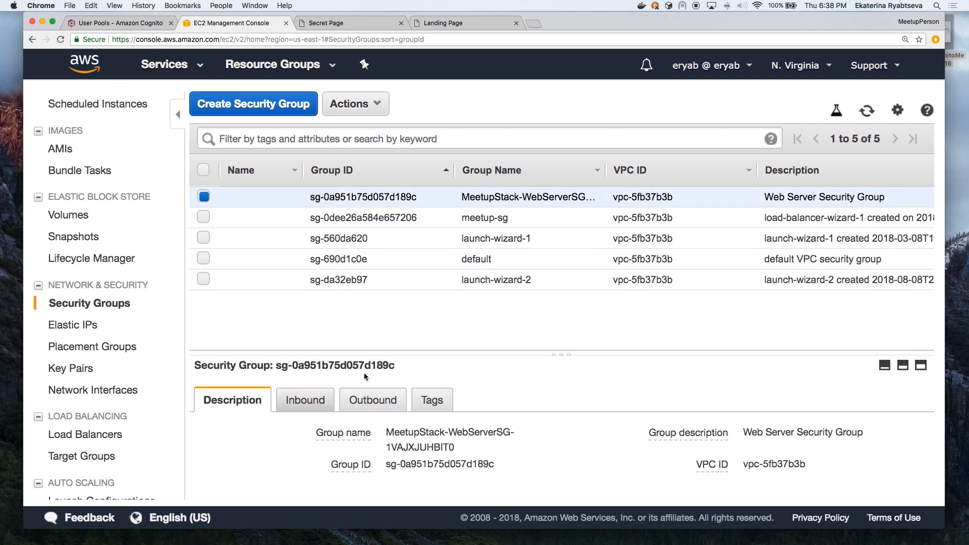
{"action": "left_click", "coordinate": [921, 367]}
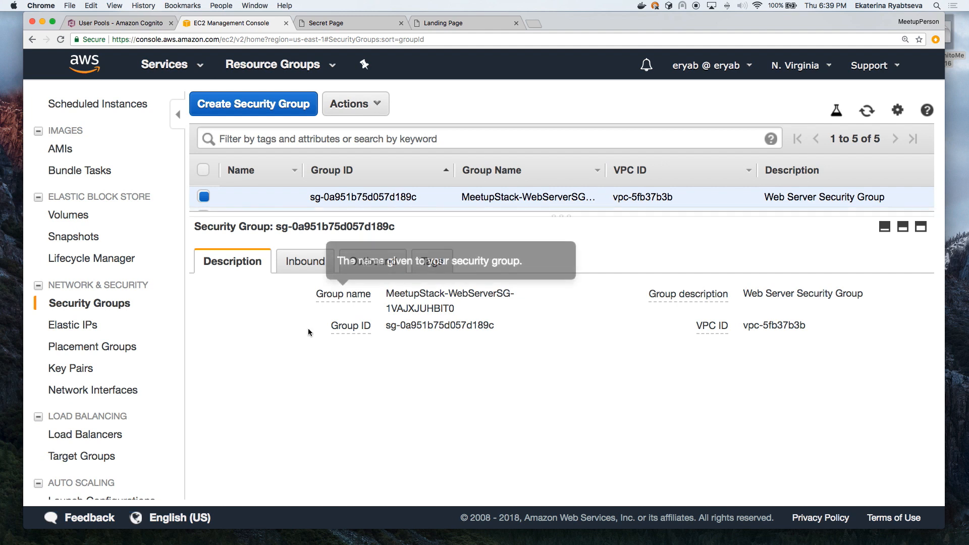
{"action": "left_click", "coordinate": [298, 272]}
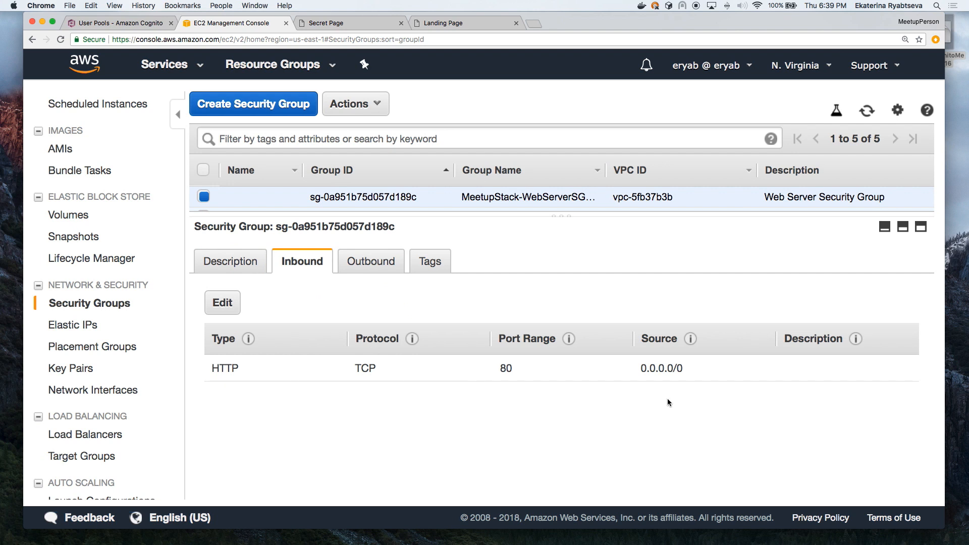
Change the HTTP port 80 inbound rule's source to the meetup-sg security group and save the rule
{"action": "left_click", "coordinate": [226, 304]}
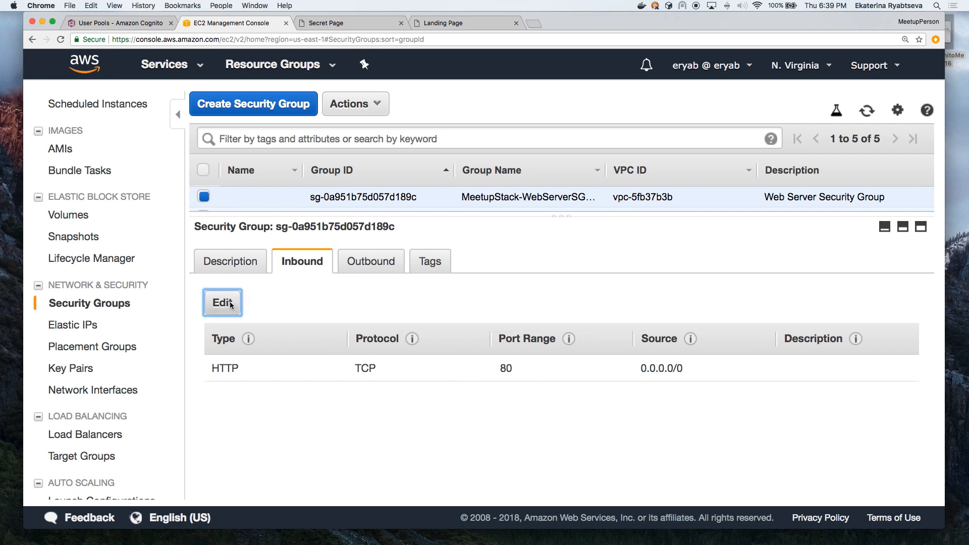
{"action": "double_click", "coordinate": [557, 264]}
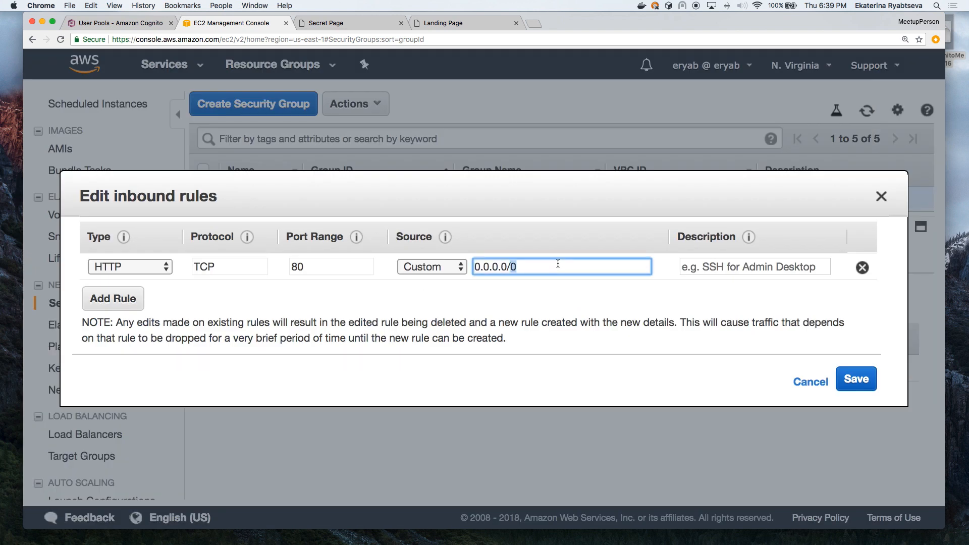
{"action": "triple_click", "coordinate": [557, 263]}
{"action": "type", "text": "me"}
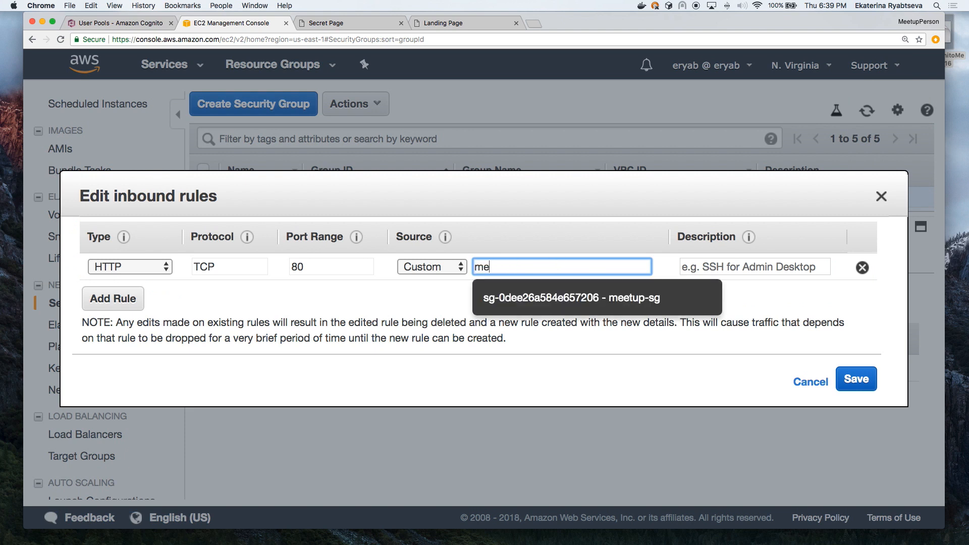
{"action": "left_click", "coordinate": [568, 297]}
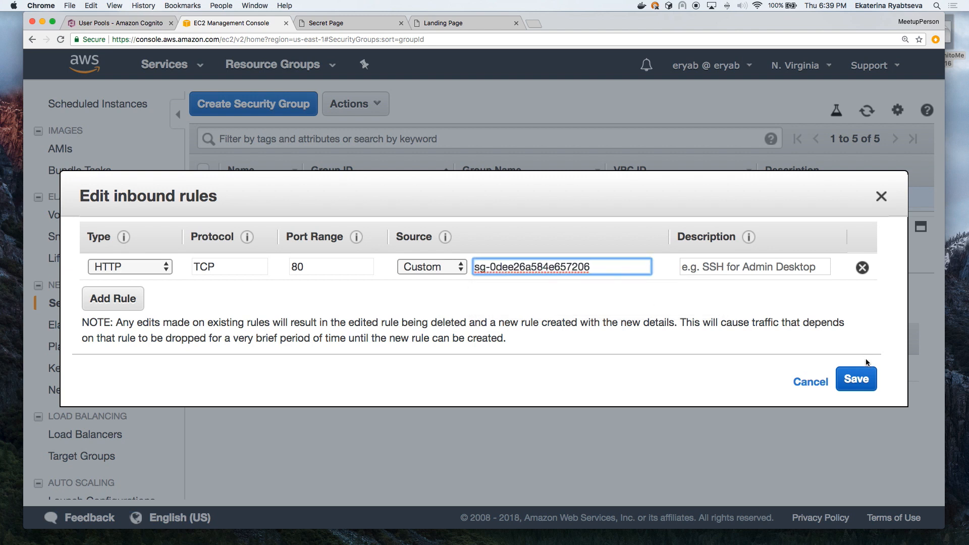
{"action": "left_click", "coordinate": [863, 378]}
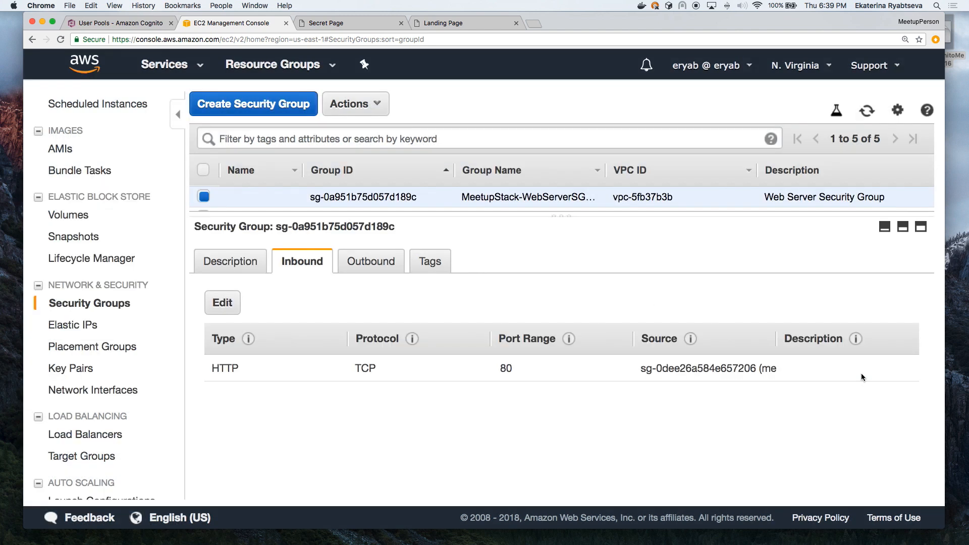
Reload the secret page at the direct EC2 address, close it, and load the landing page again through the load balancer address
{"action": "left_click", "coordinate": [360, 23]}
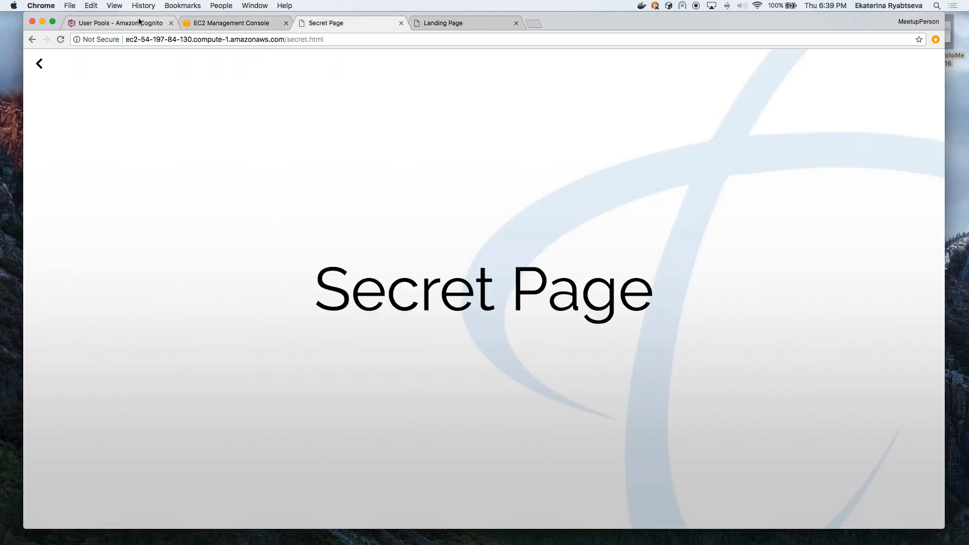
{"action": "left_click", "coordinate": [60, 39]}
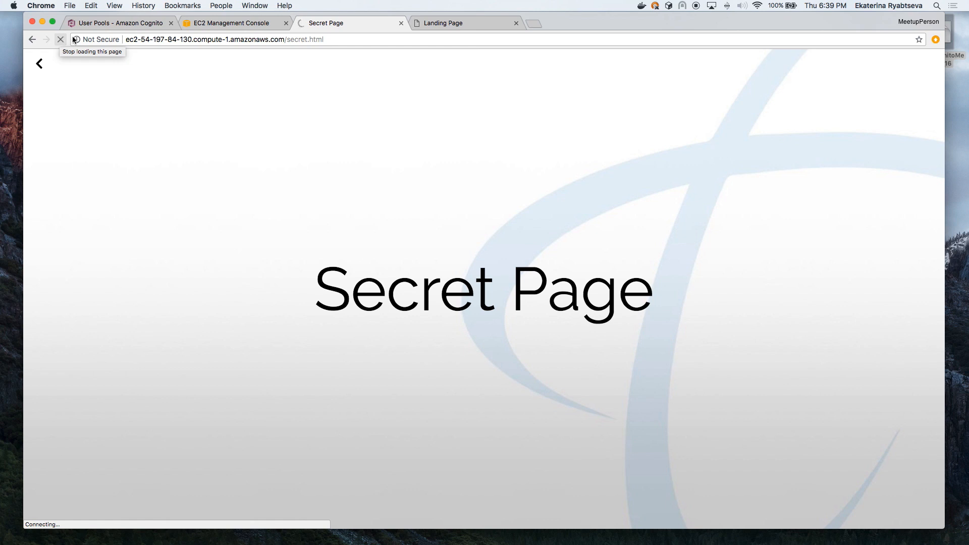
{"action": "left_click", "coordinate": [402, 23]}
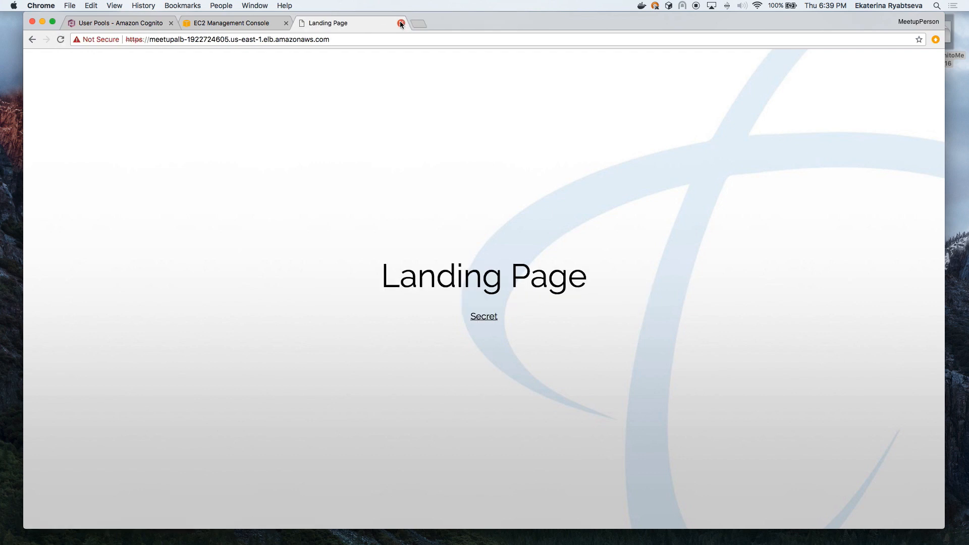
{"action": "left_click", "coordinate": [353, 43]}
{"action": "key", "text": "Return"}
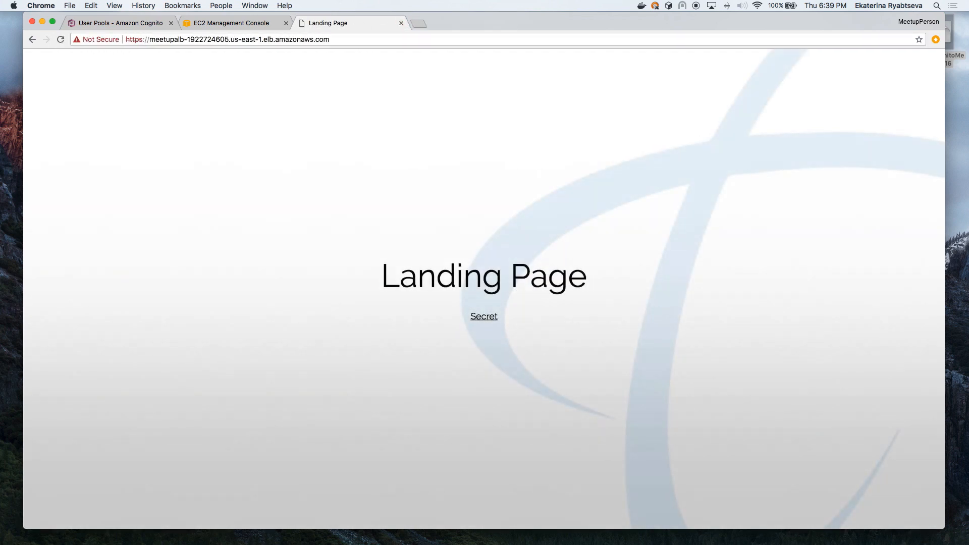
Back in the EC2 console, open the rules of meetupalb's HTTPS:443 listener
{"action": "left_click", "coordinate": [221, 24]}
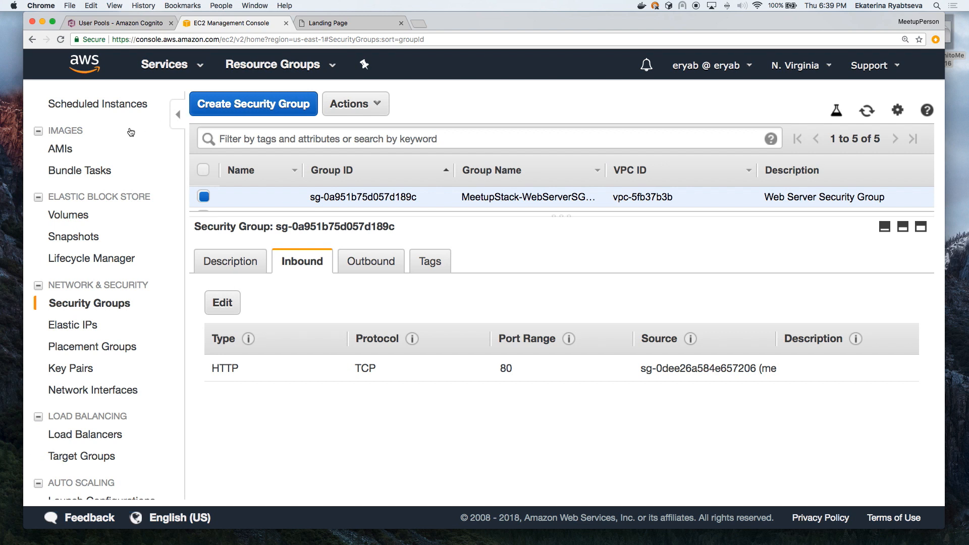
{"action": "scroll", "coordinate": [110, 256], "scroll_direction": "down", "scroll_amount": 2}
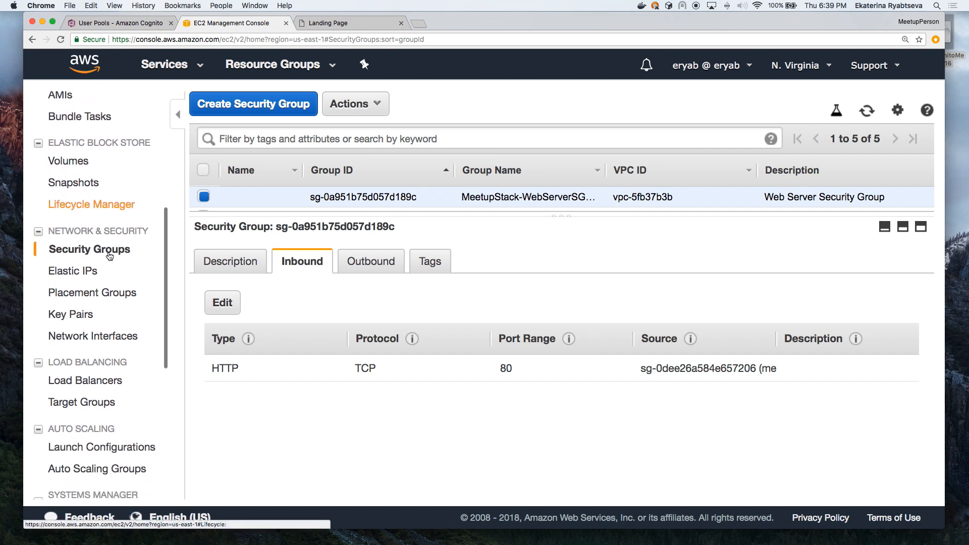
{"action": "left_click", "coordinate": [106, 374]}
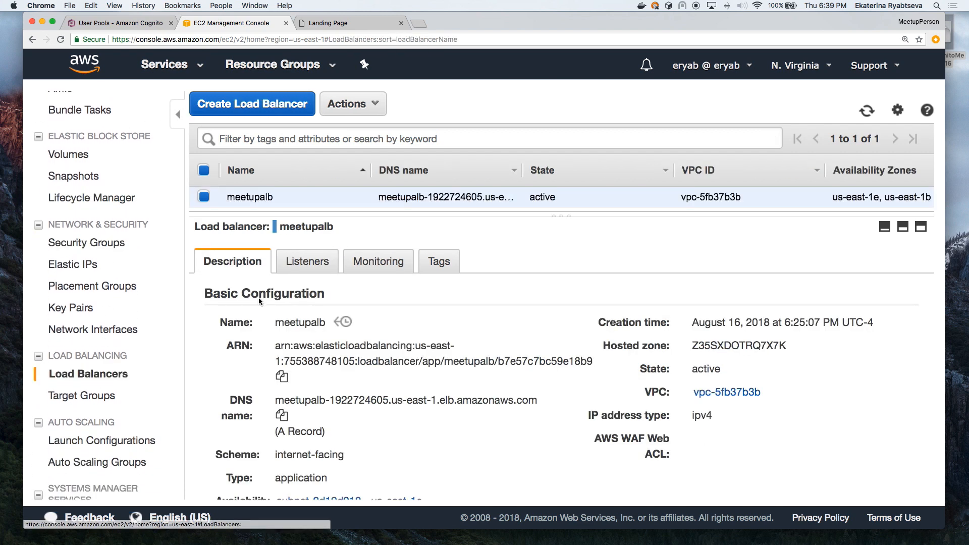
{"action": "left_click", "coordinate": [284, 272]}
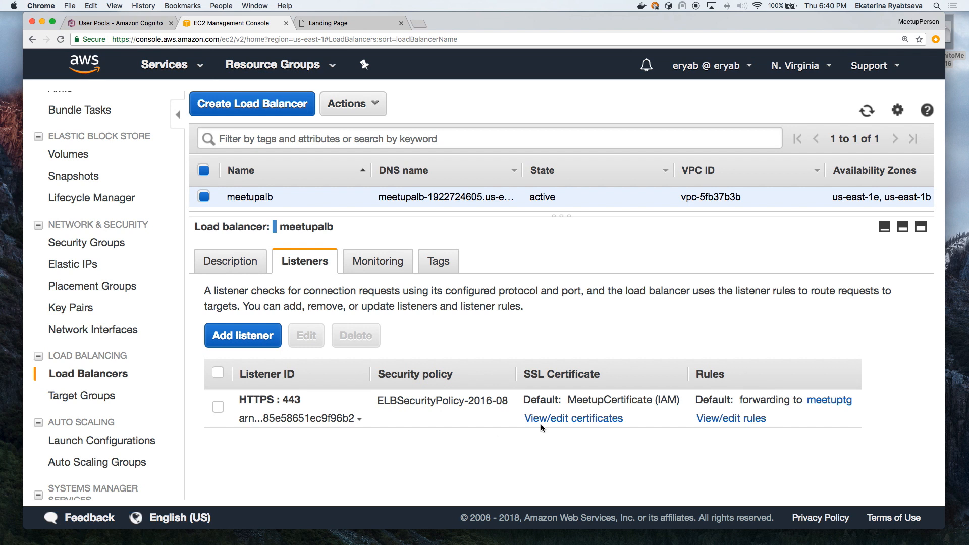
{"action": "left_click", "coordinate": [717, 419]}
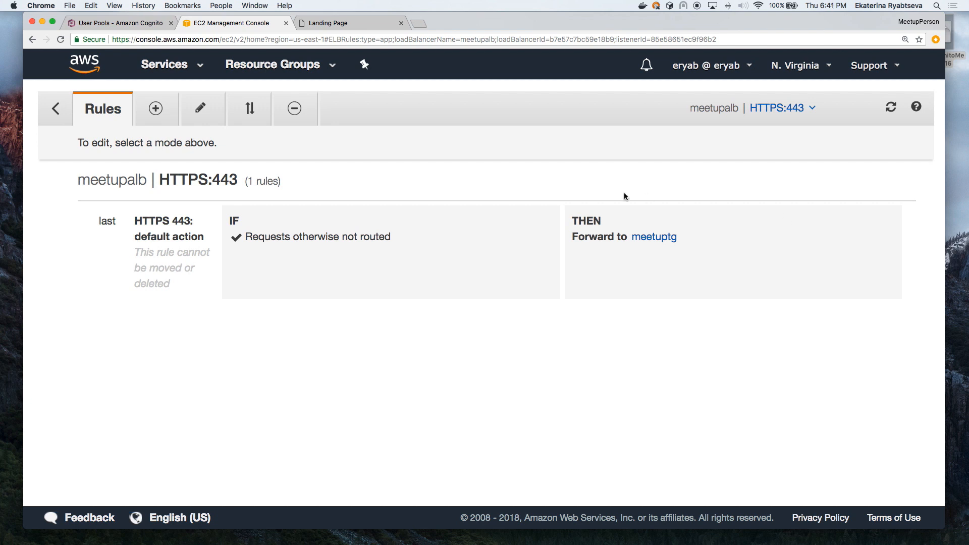
Insert a new rule above the HTTPS:443 default action with the path condition /secret.html
{"action": "left_click", "coordinate": [171, 122]}
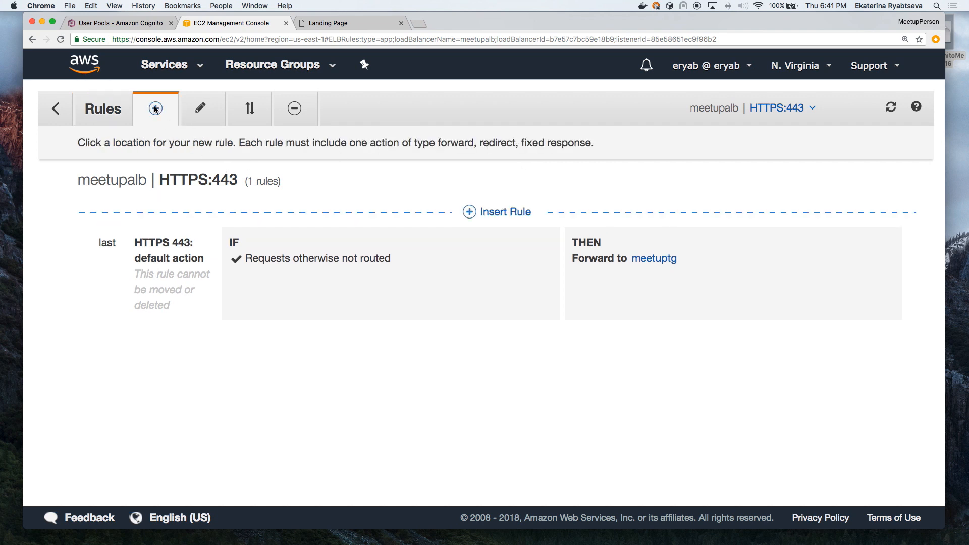
{"action": "left_click", "coordinate": [475, 212]}
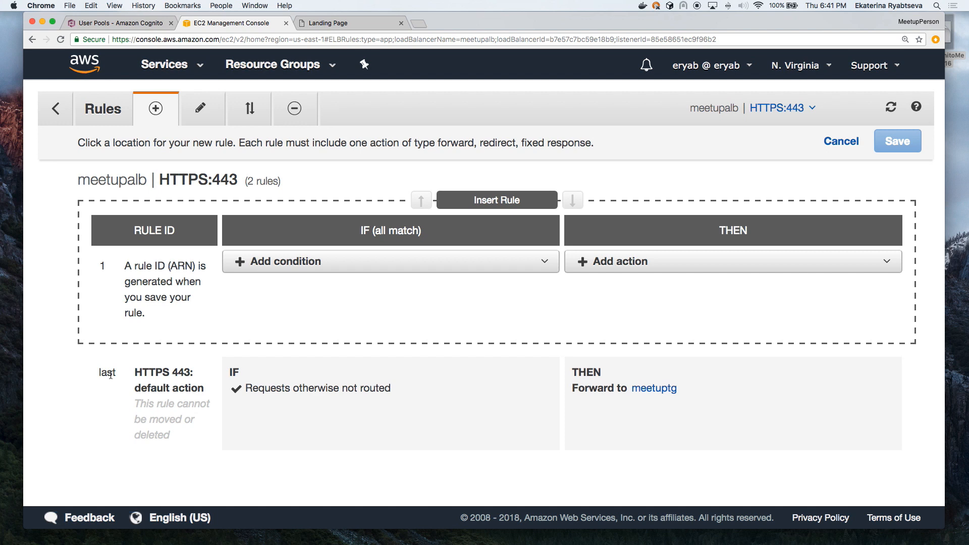
{"action": "left_click", "coordinate": [256, 273]}
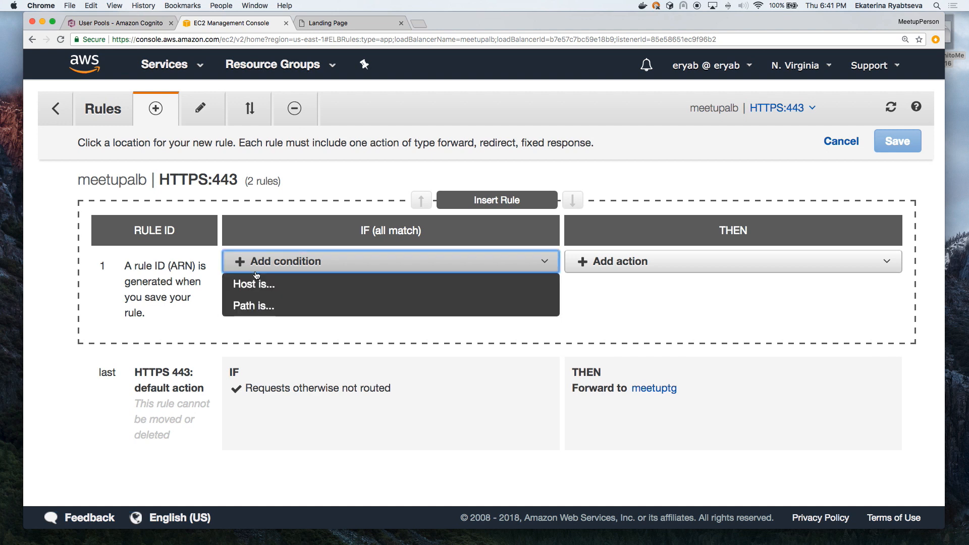
{"action": "left_click", "coordinate": [261, 309]}
{"action": "left_click", "coordinate": [266, 296]}
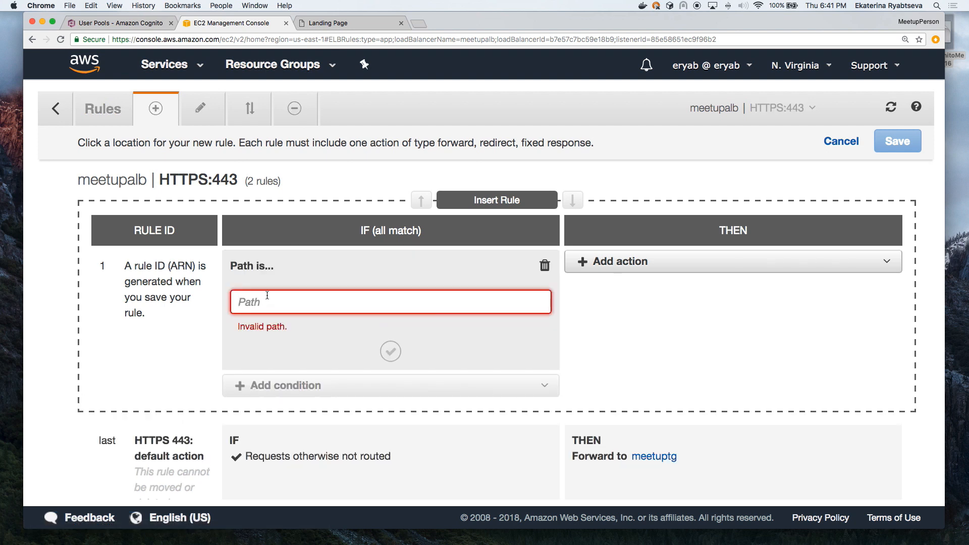
{"action": "type", "text": "/s"}
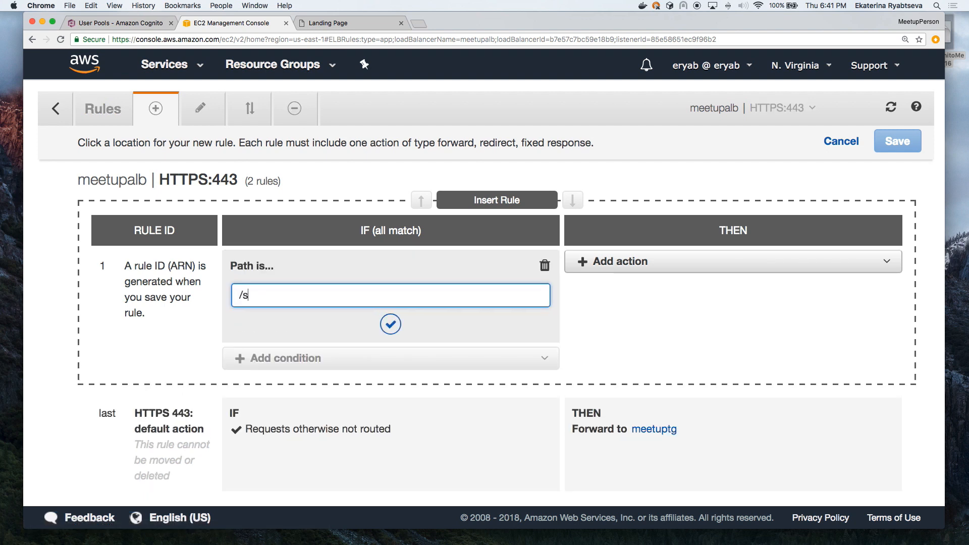
{"action": "type", "text": "ecret.html"}
{"action": "left_click", "coordinate": [392, 323]}
Add an Authenticate action to the new rule using Amazon Cognito, user pool us-east-1_1cQ0fhkja and its app client
{"action": "left_click", "coordinate": [610, 271]}
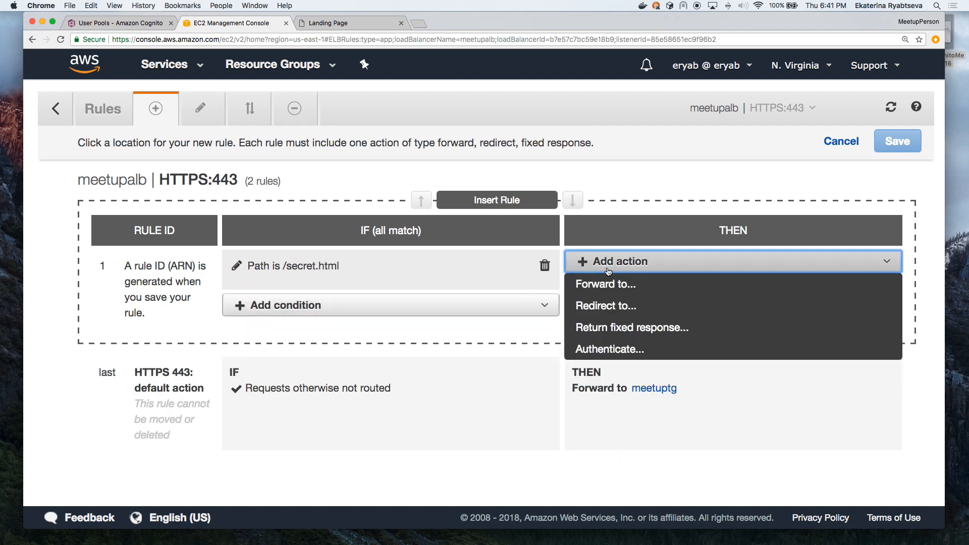
{"action": "left_click", "coordinate": [619, 349]}
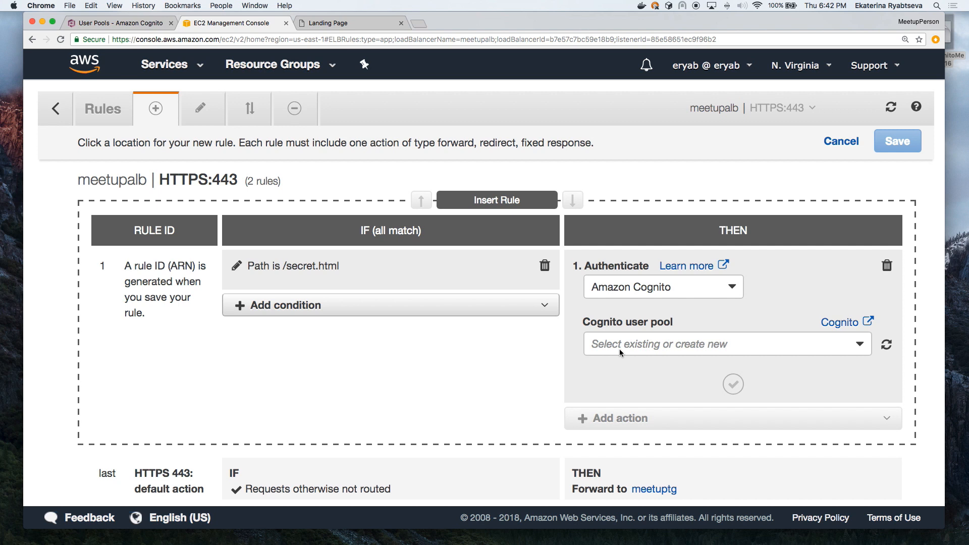
{"action": "left_click", "coordinate": [619, 349]}
{"action": "left_click", "coordinate": [639, 400]}
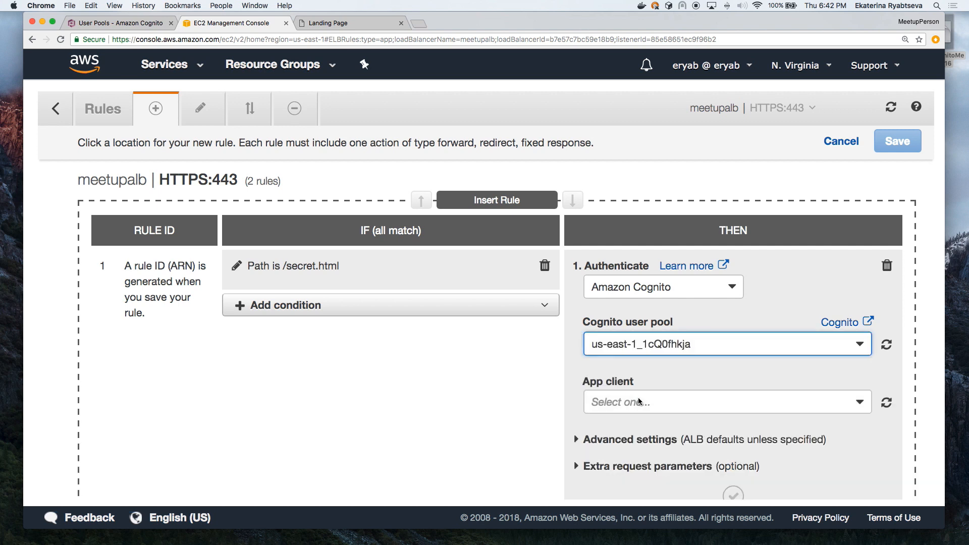
{"action": "left_click", "coordinate": [639, 402]}
{"action": "left_click", "coordinate": [656, 422]}
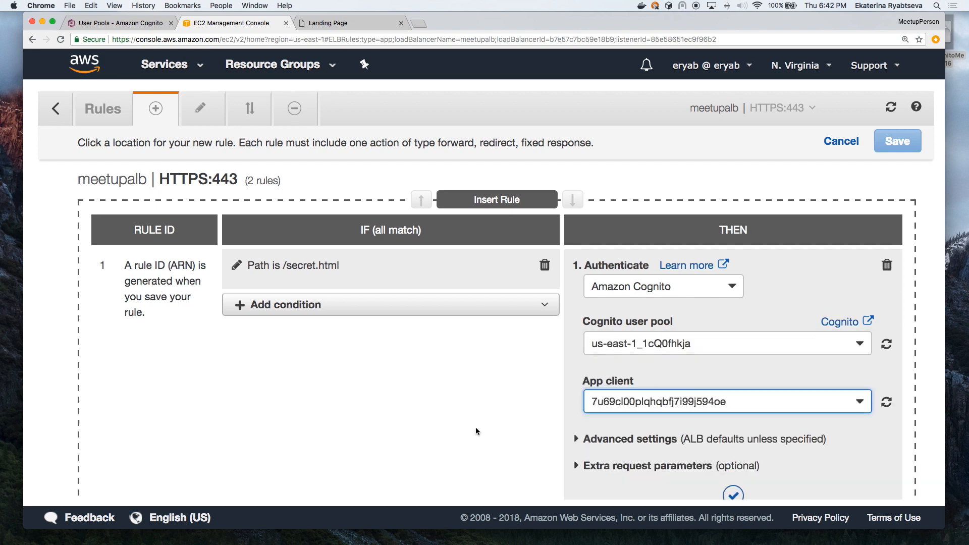
Review the authentication action's advanced settings for session cookie, timeout, scope and unauthenticated requests, and confirm the action
{"action": "scroll", "coordinate": [475, 427], "scroll_direction": "down", "scroll_amount": 3}
{"action": "left_click", "coordinate": [599, 333]}
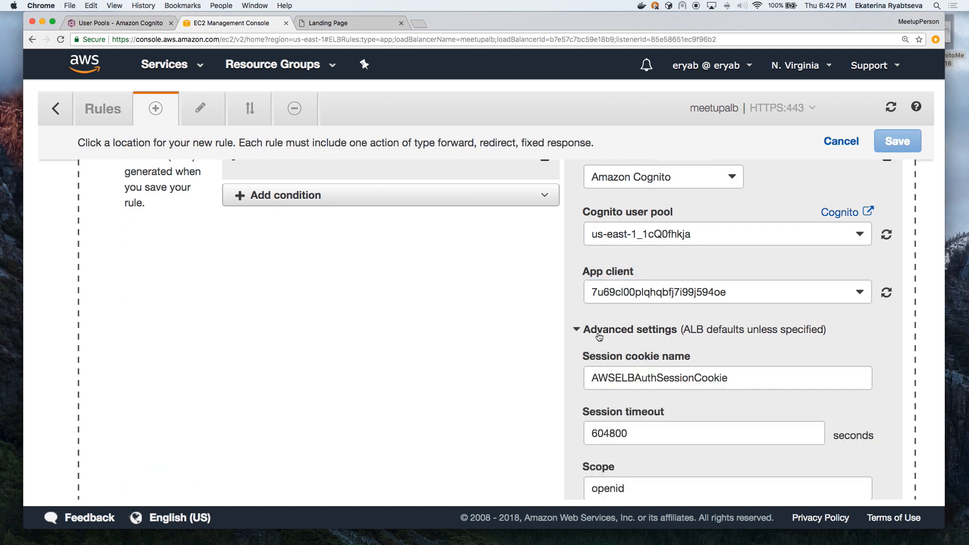
{"action": "scroll", "coordinate": [487, 360], "scroll_direction": "down", "scroll_amount": 3}
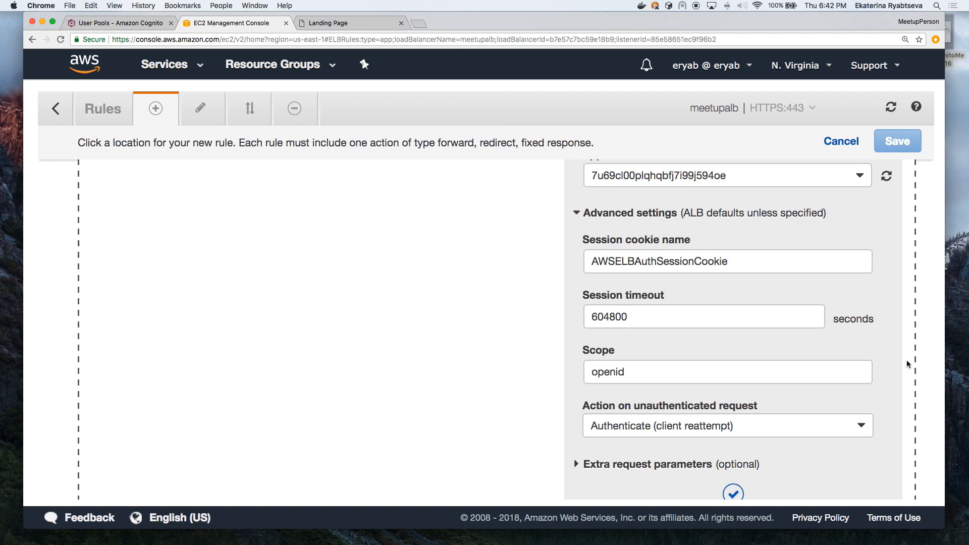
{"action": "left_click", "coordinate": [858, 377]}
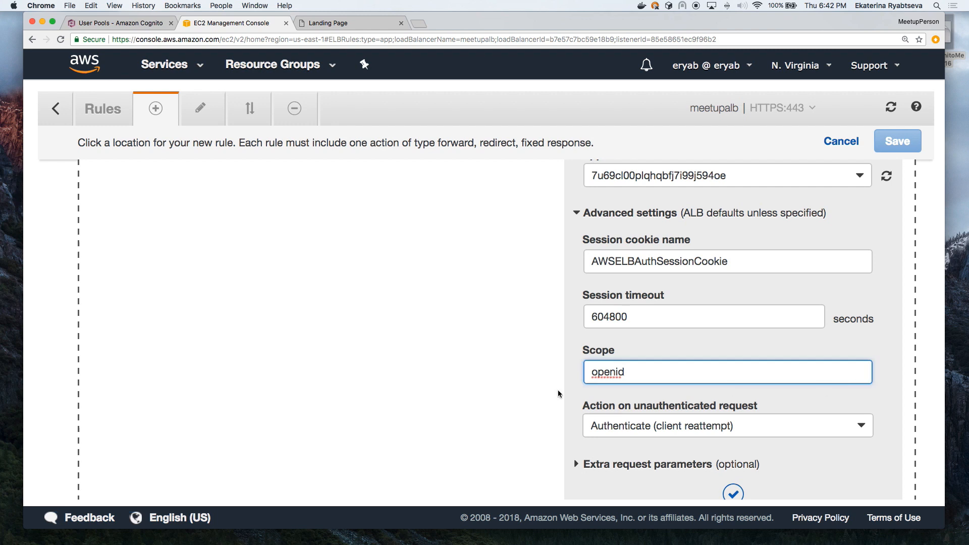
{"action": "left_click", "coordinate": [516, 393]}
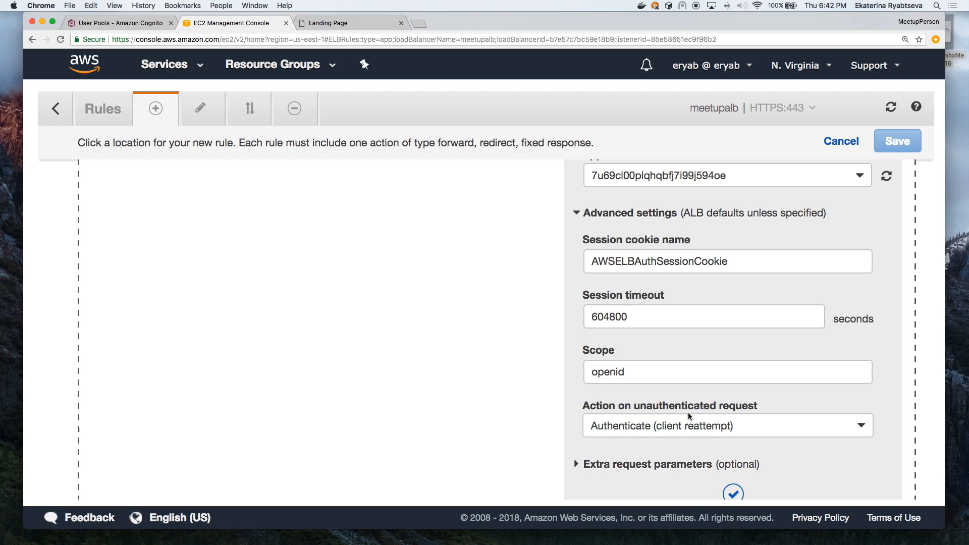
{"action": "left_click", "coordinate": [733, 493]}
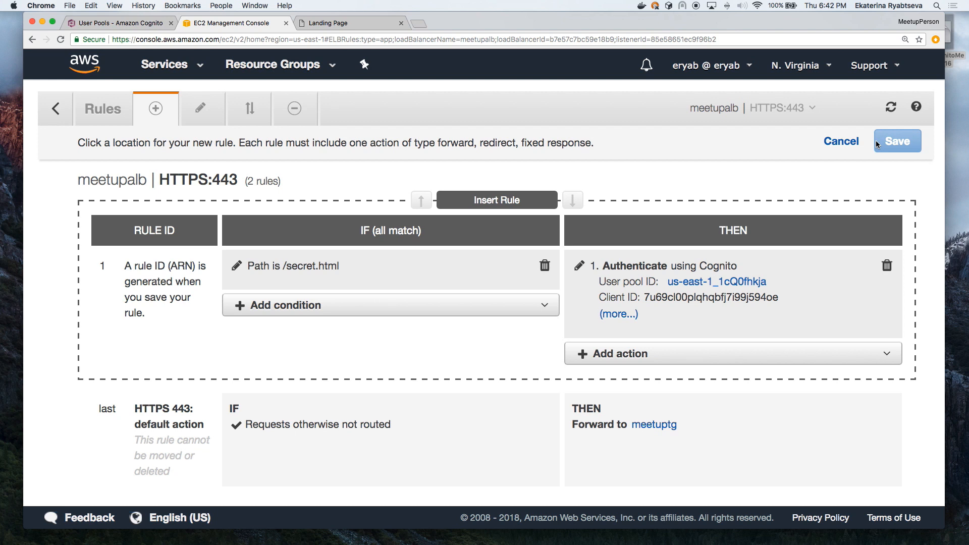
Add a second action forwarding to the meetuptg target group and save the new /secret.html rule
{"action": "left_click", "coordinate": [632, 357]}
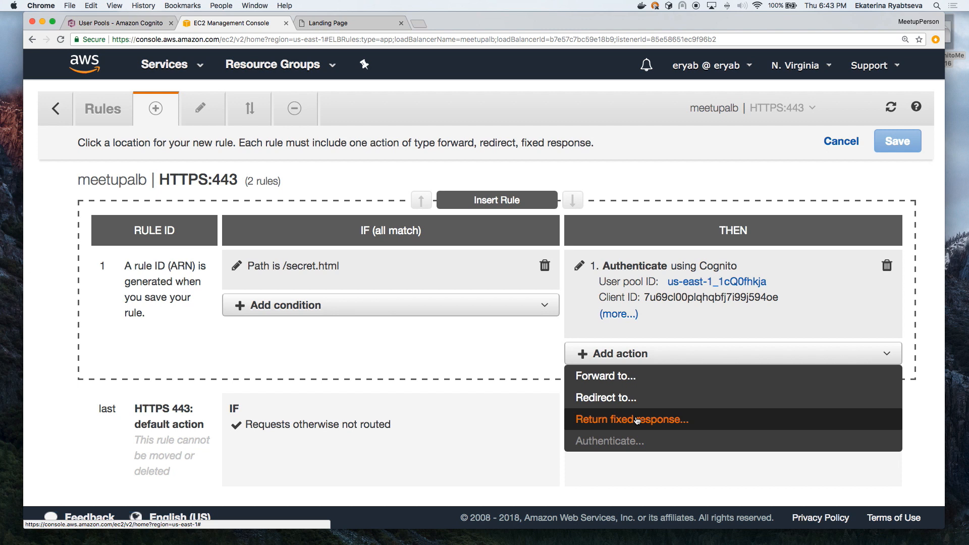
{"action": "left_click", "coordinate": [614, 379]}
{"action": "left_click", "coordinate": [629, 387]}
{"action": "left_click", "coordinate": [632, 411]}
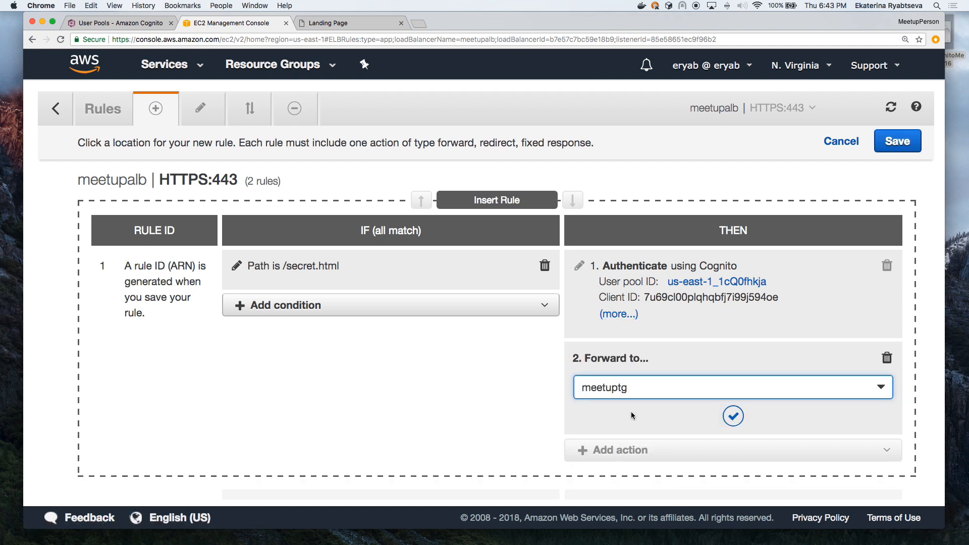
{"action": "left_click", "coordinate": [732, 417]}
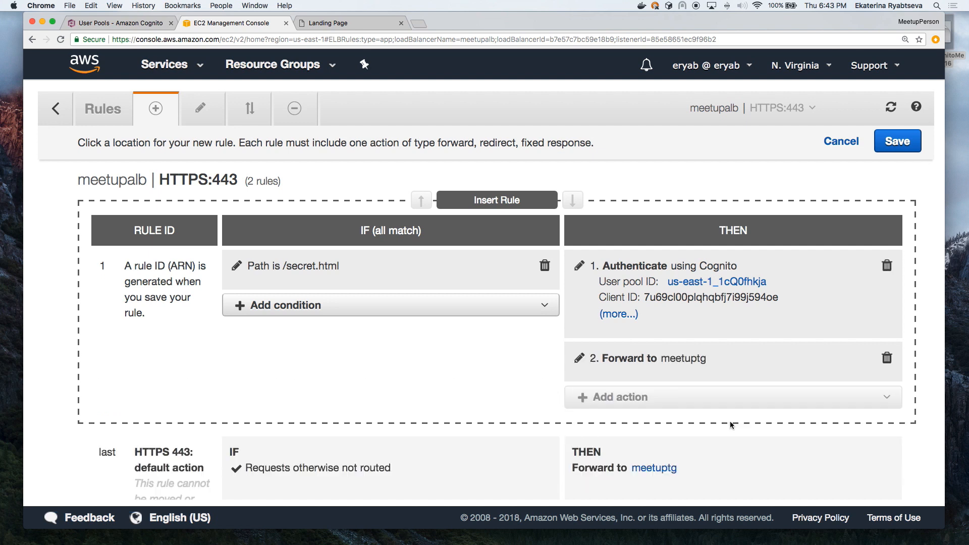
{"action": "scroll", "coordinate": [730, 424], "scroll_direction": "down", "scroll_amount": 1}
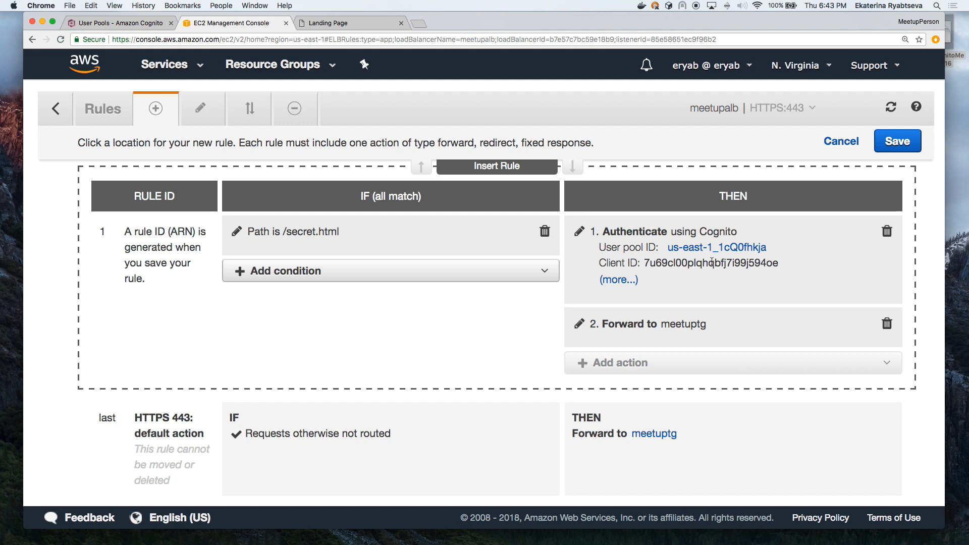
{"action": "left_click", "coordinate": [888, 143]}
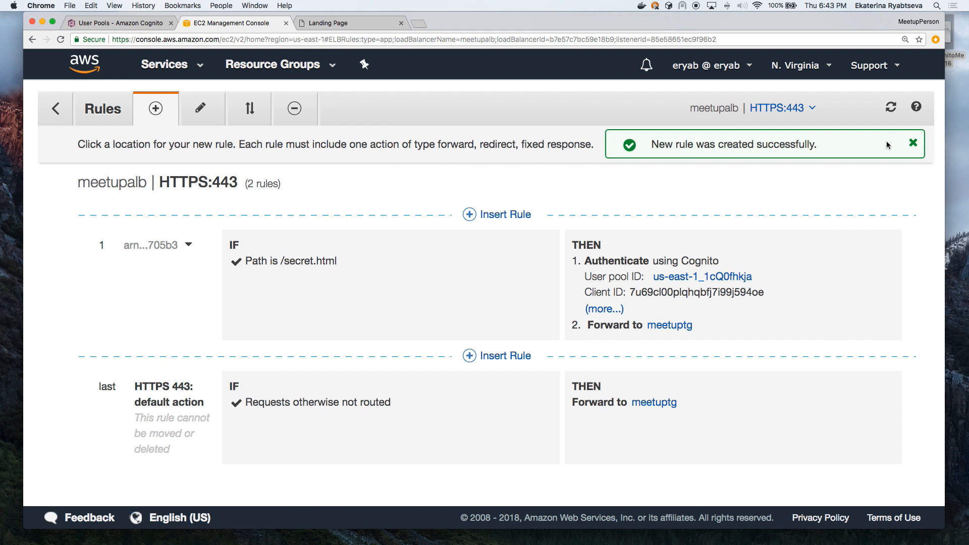
Reload the landing page served by the load balancer and follow its Secret link
{"action": "left_click", "coordinate": [347, 23]}
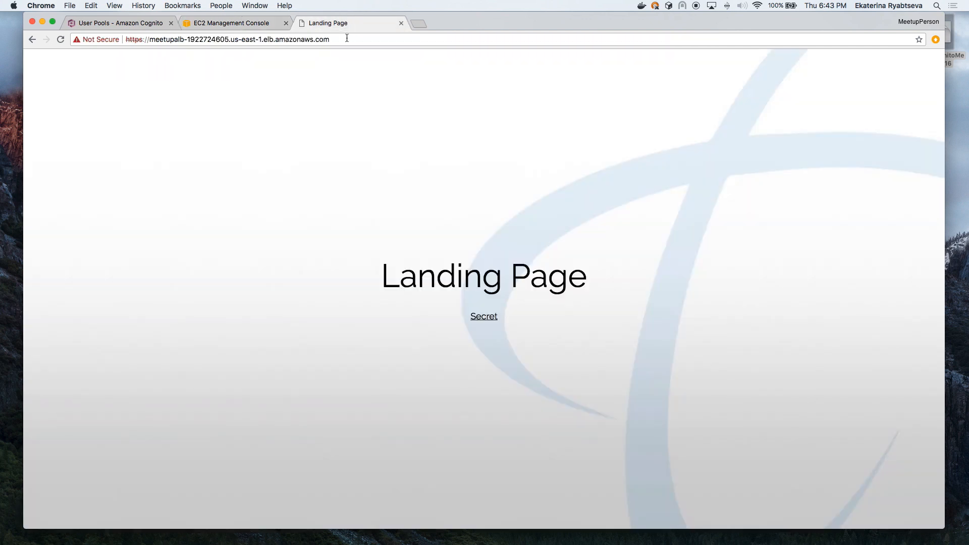
{"action": "left_click", "coordinate": [60, 40]}
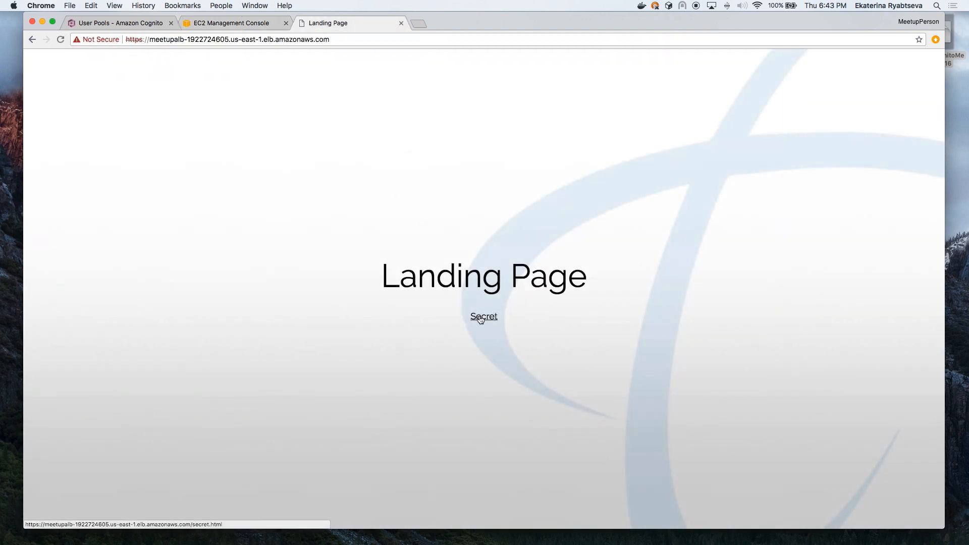
{"action": "left_click", "coordinate": [484, 318]}
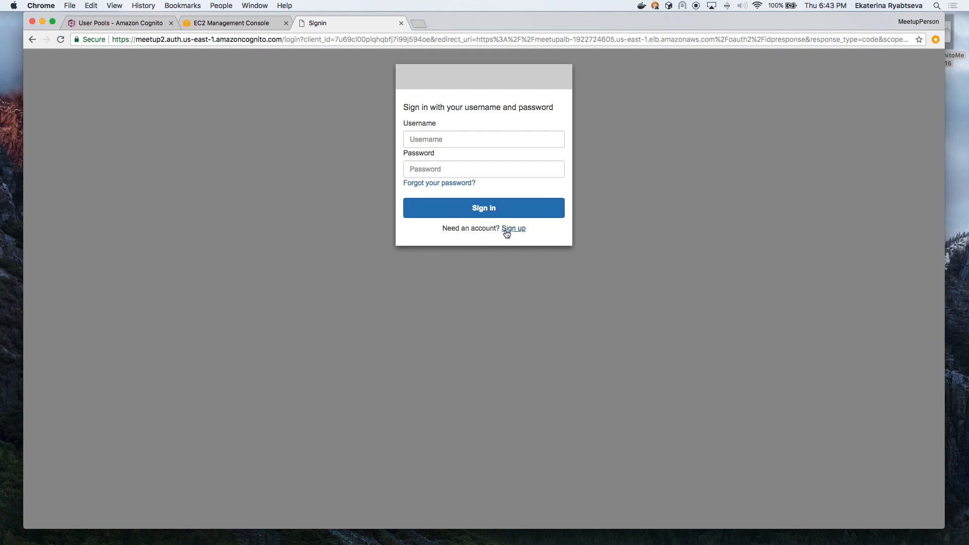
View the forgotten-password page and the sign-up page of the Cognito login, returning to the sign-in form
{"action": "left_click", "coordinate": [448, 184]}
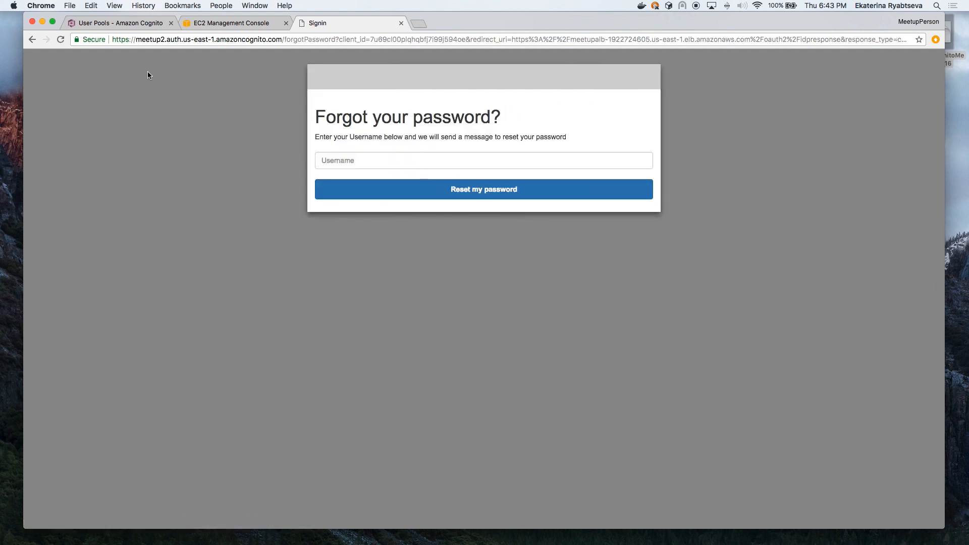
{"action": "left_click", "coordinate": [28, 39]}
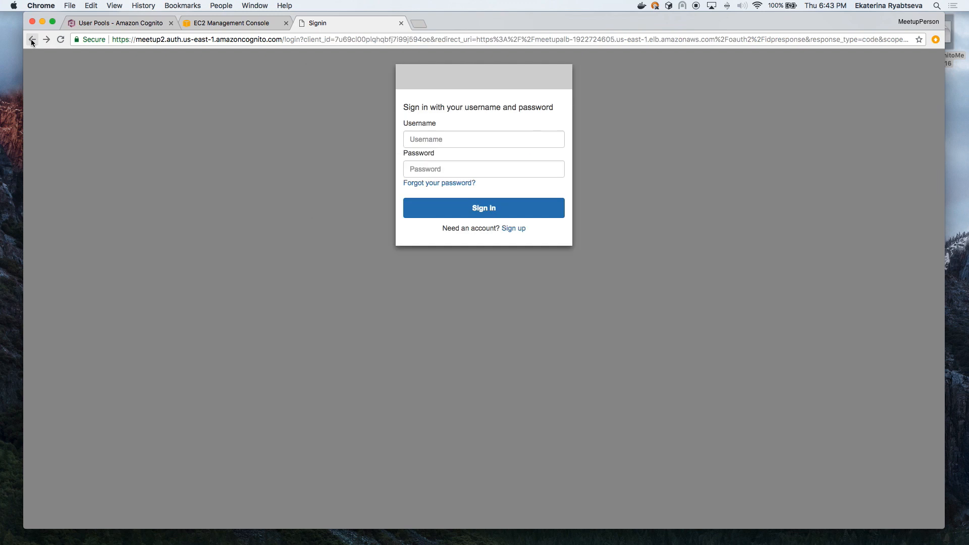
{"action": "left_click", "coordinate": [507, 230]}
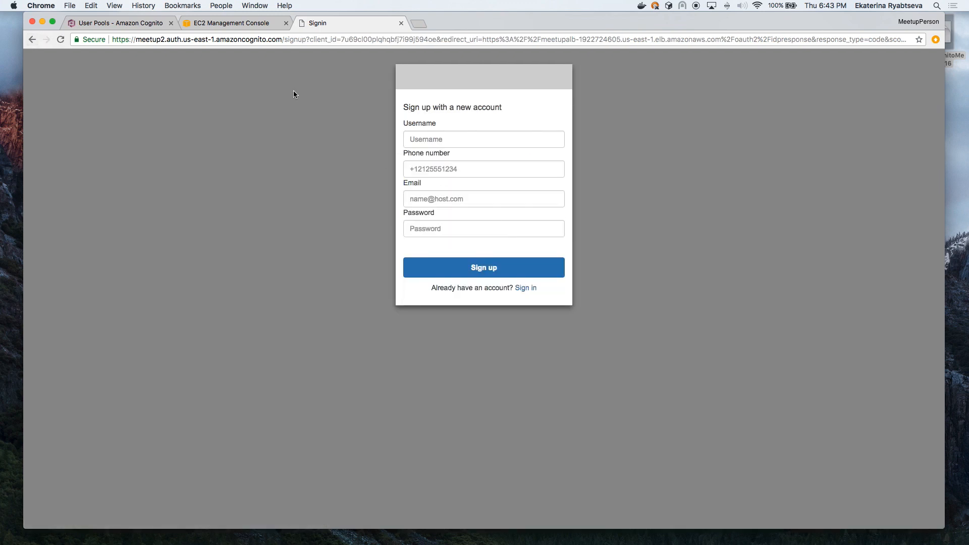
{"action": "left_click", "coordinate": [32, 40]}
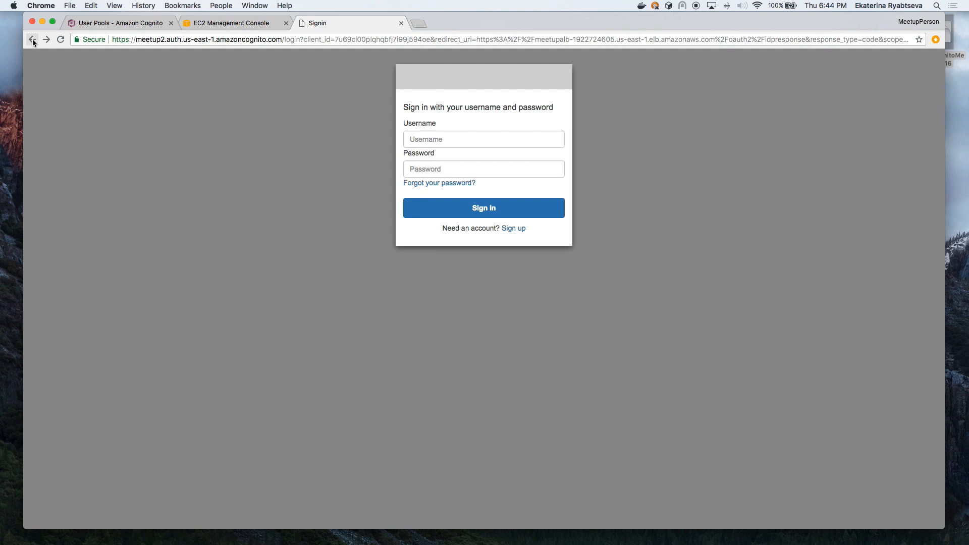
Open the UI customization settings of the meetupusers pool in Cognito and check the sign-in page's banner
{"action": "left_click", "coordinate": [110, 23]}
{"action": "scroll", "coordinate": [94, 215], "scroll_direction": "down", "scroll_amount": 5}
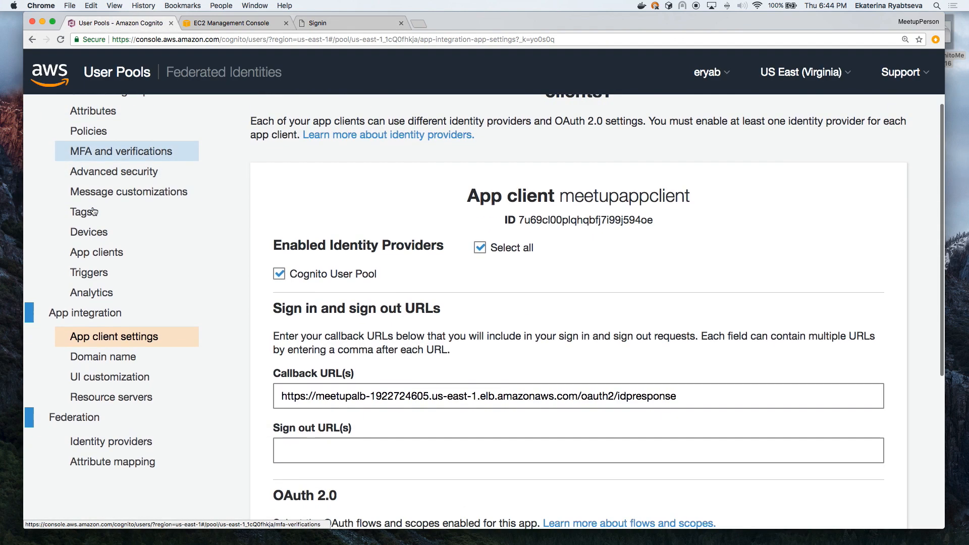
{"action": "left_click", "coordinate": [109, 361]}
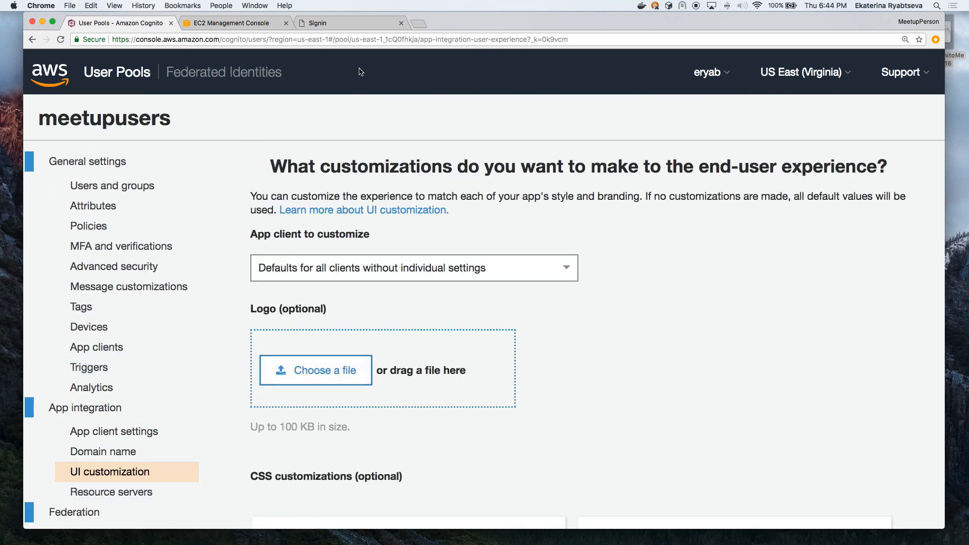
{"action": "left_click", "coordinate": [348, 23]}
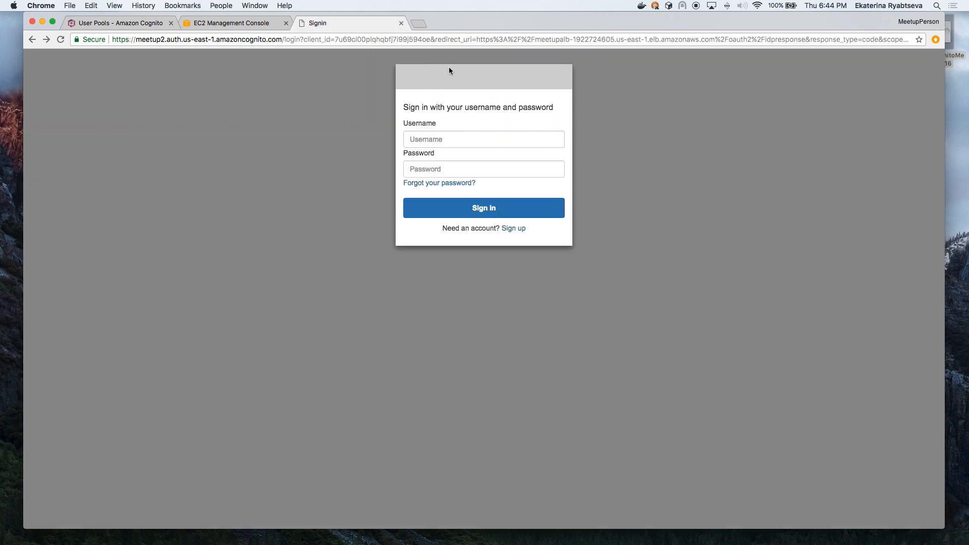
Set the banner padding to 0px in the user pool's CSS customizations and save the changes
{"action": "left_click", "coordinate": [146, 22]}
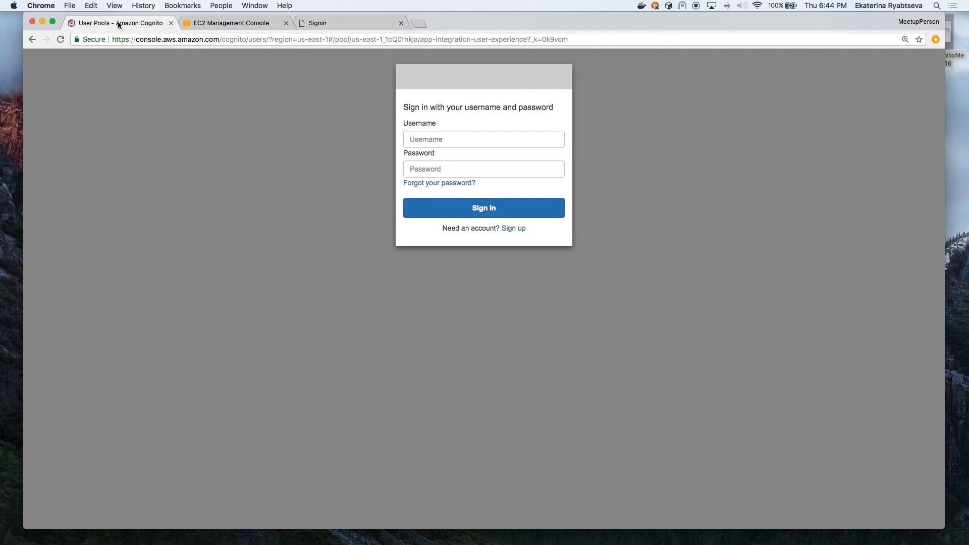
{"action": "scroll", "coordinate": [289, 265], "scroll_direction": "down", "scroll_amount": 3}
{"action": "scroll", "coordinate": [288, 266], "scroll_direction": "down", "scroll_amount": 6}
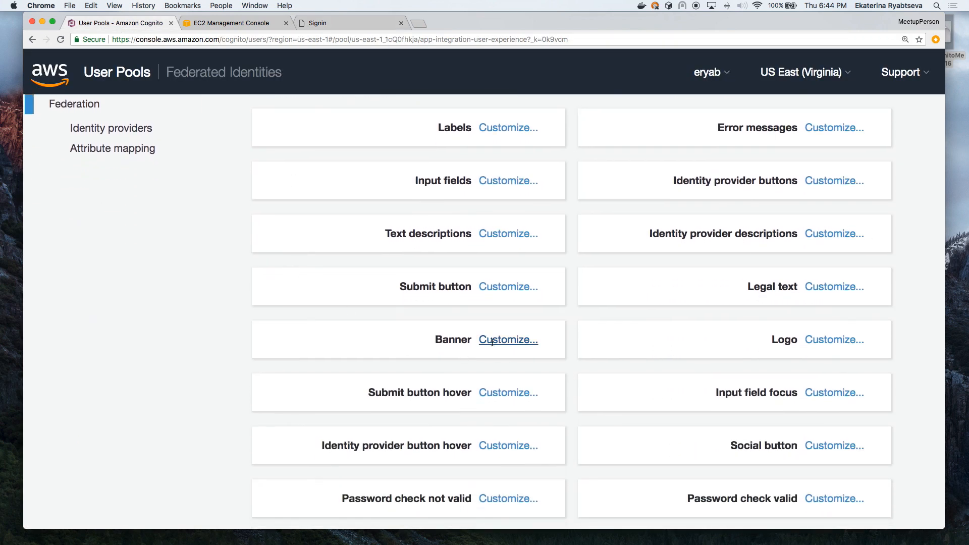
{"action": "left_click", "coordinate": [489, 340]}
{"action": "double_click", "coordinate": [454, 391]}
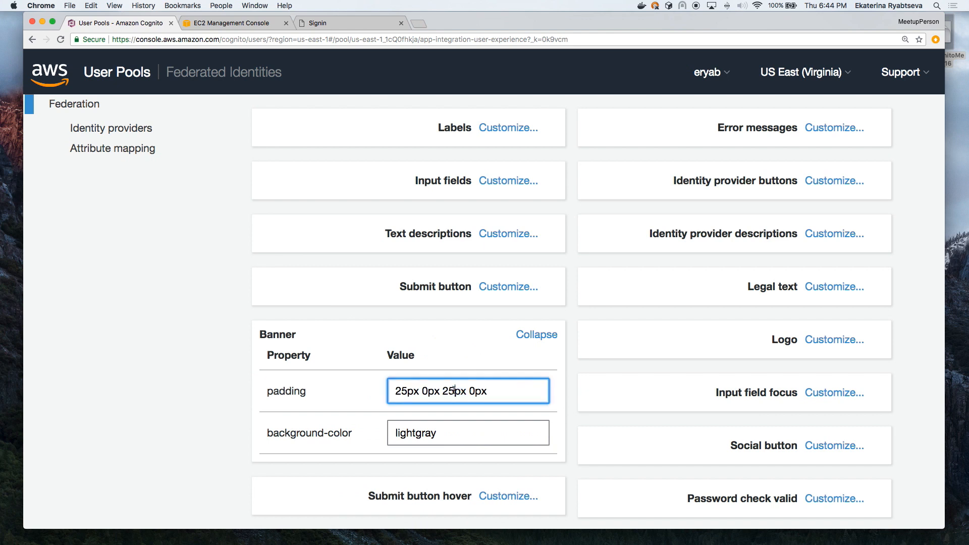
{"action": "triple_click", "coordinate": [454, 390]}
{"action": "type", "text": "0px"}
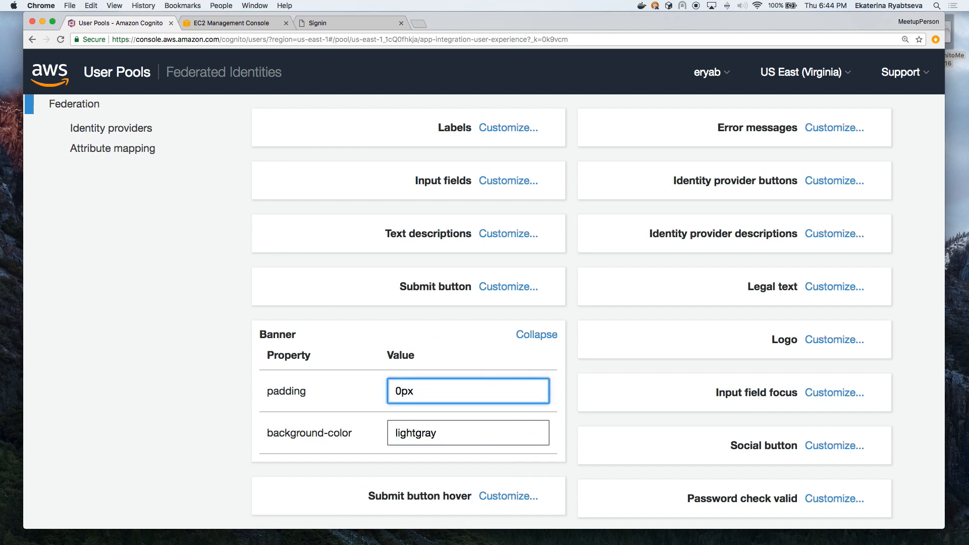
{"action": "left_click", "coordinate": [932, 387]}
{"action": "scroll", "coordinate": [907, 410], "scroll_direction": "down", "scroll_amount": 5}
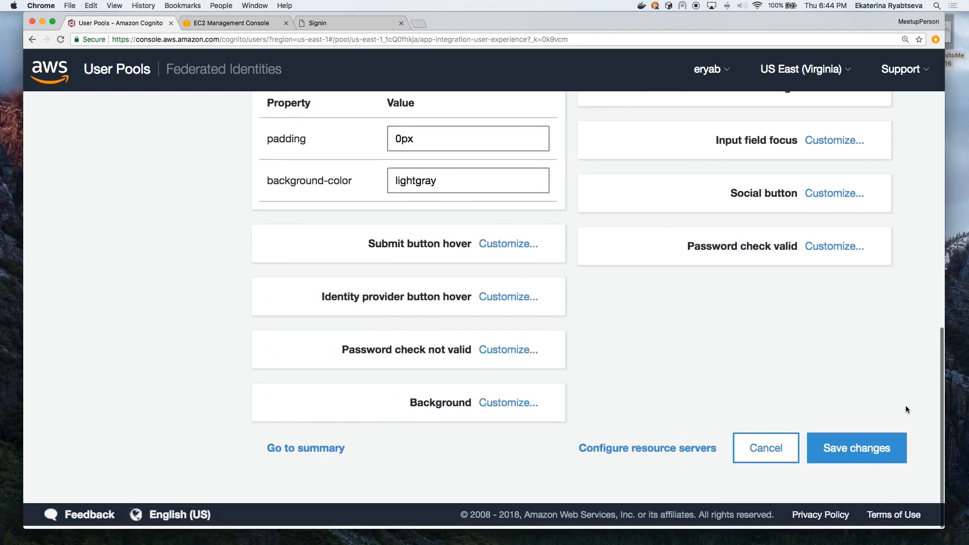
{"action": "left_click", "coordinate": [877, 449]}
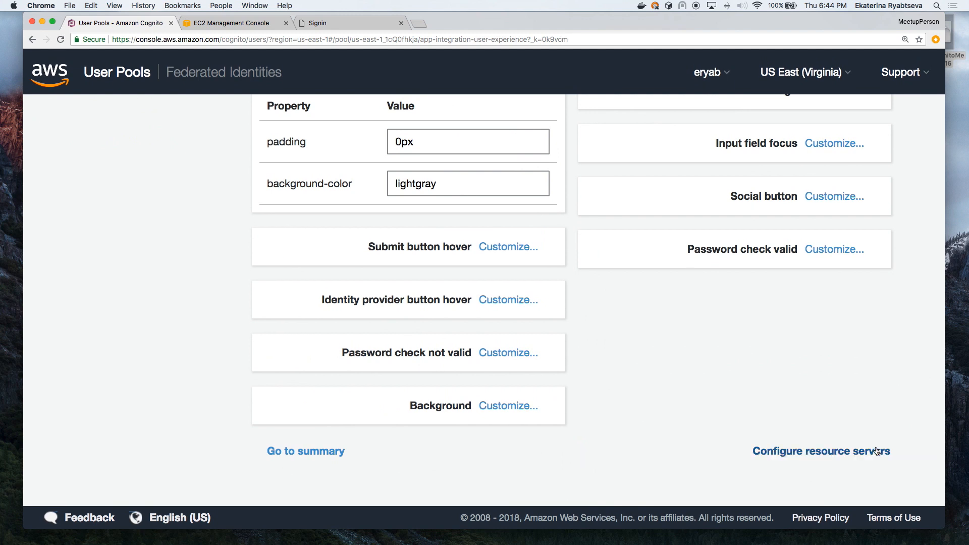
Reload the Cognito sign-in page with the changed banner and open the sign-up form
{"action": "left_click", "coordinate": [344, 27]}
{"action": "left_click", "coordinate": [59, 44]}
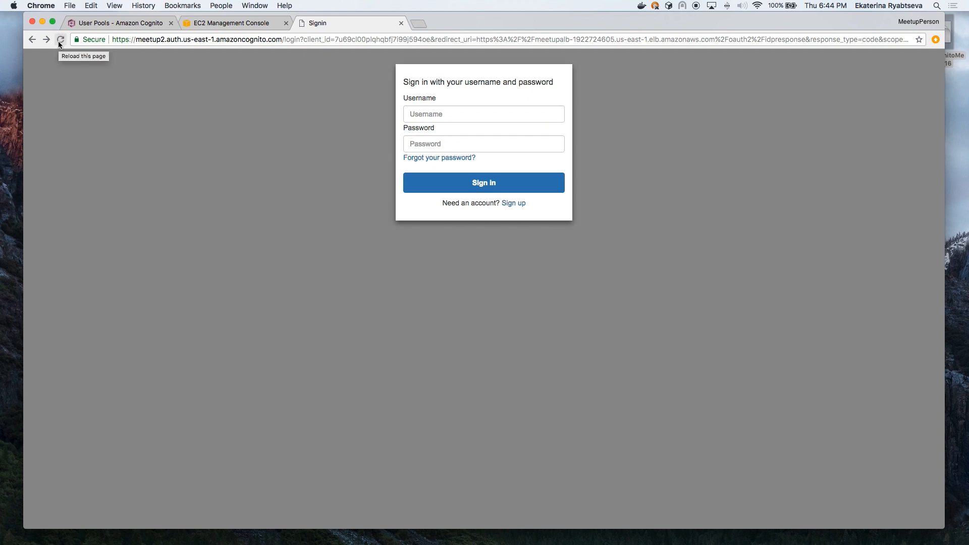
{"action": "left_click", "coordinate": [510, 207]}
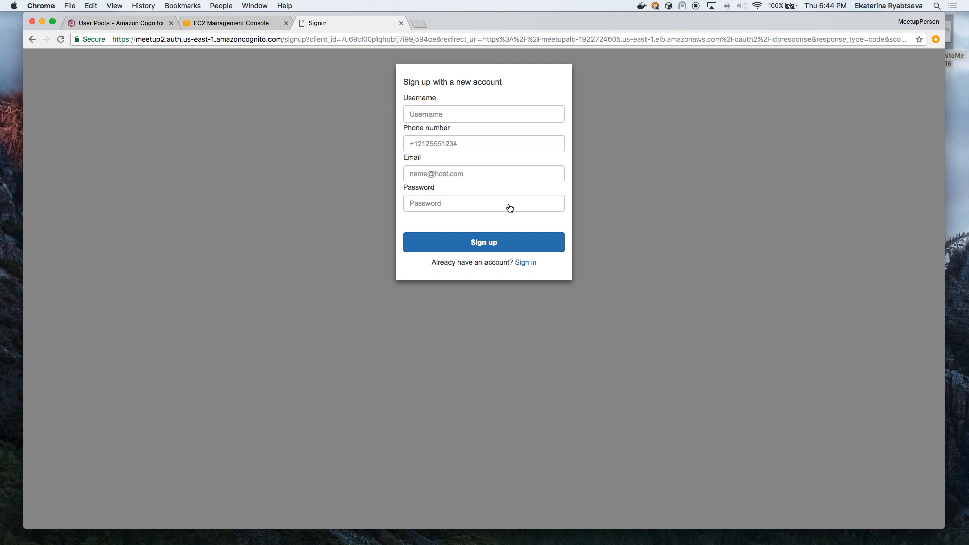
Fill in the new user's username and phone number, including the country code, on the sign-up form
{"action": "left_click", "coordinate": [503, 112]}
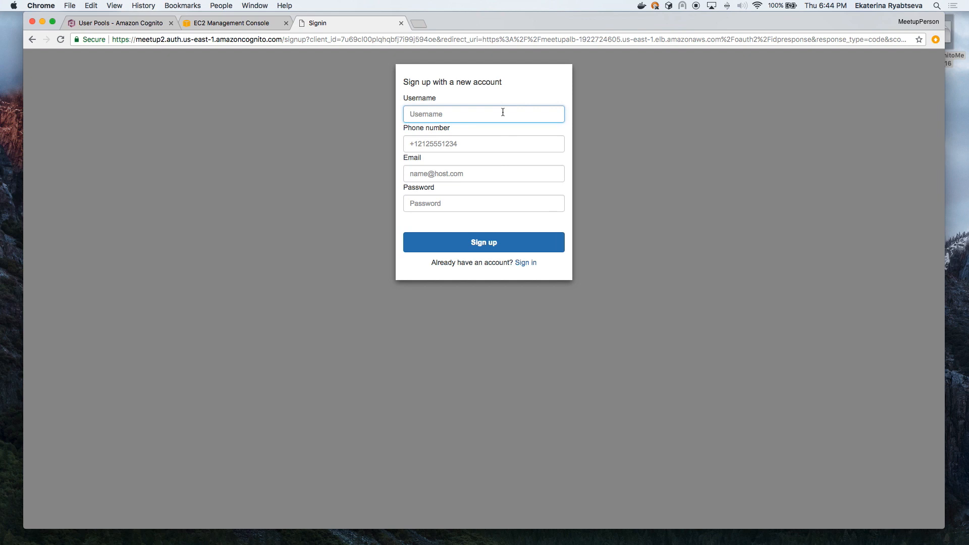
{"action": "type", "text": "kate"}
{"action": "key", "text": "Tab"}
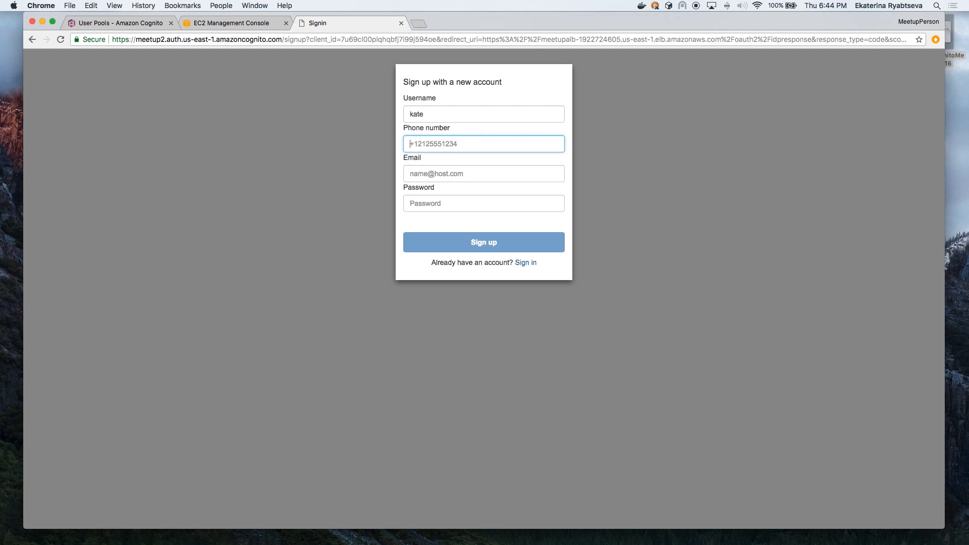
Fill in the new user's e-mail address on the sign-up form
{"action": "left_click", "coordinate": [504, 171]}
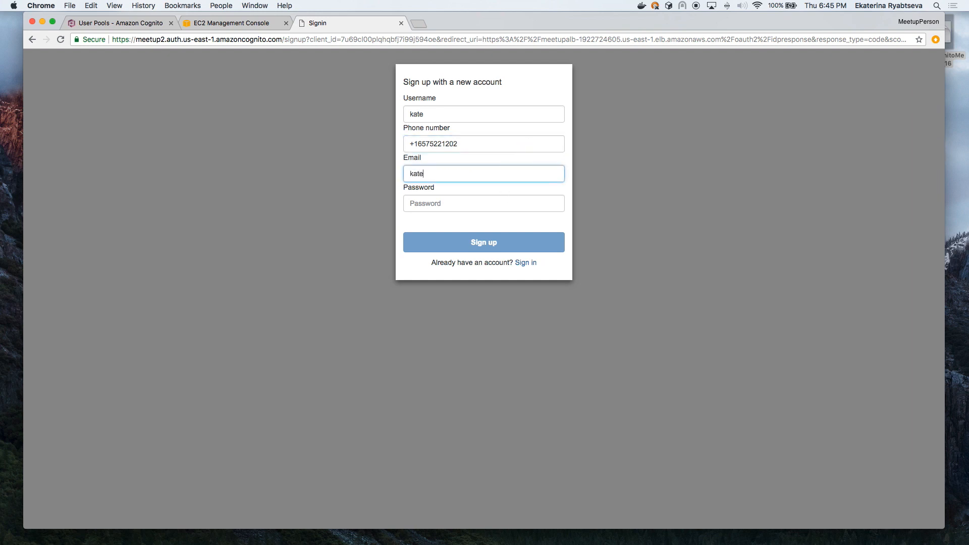
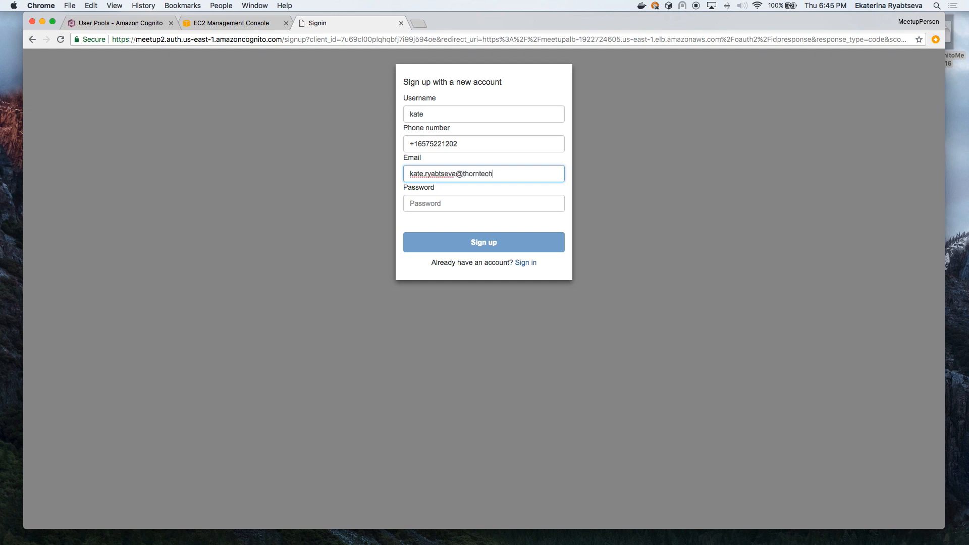
Enter an account password of at least 8 characters and submit the sign-up form
{"action": "left_click", "coordinate": [497, 207]}
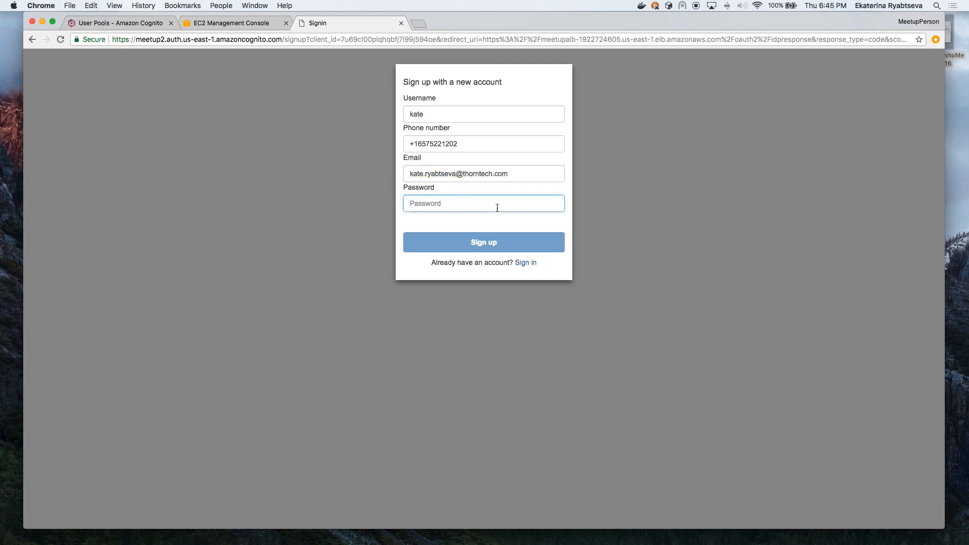
{"action": "type", "text": "••"}
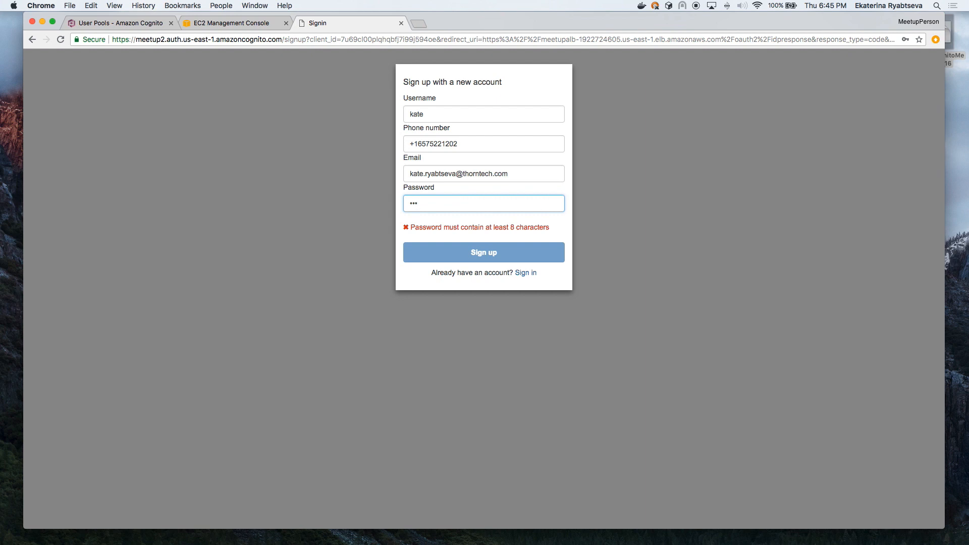
{"action": "type", "text": "•"}
{"action": "key", "text": "BackSpace"}
{"action": "type", "text": "••••••"}
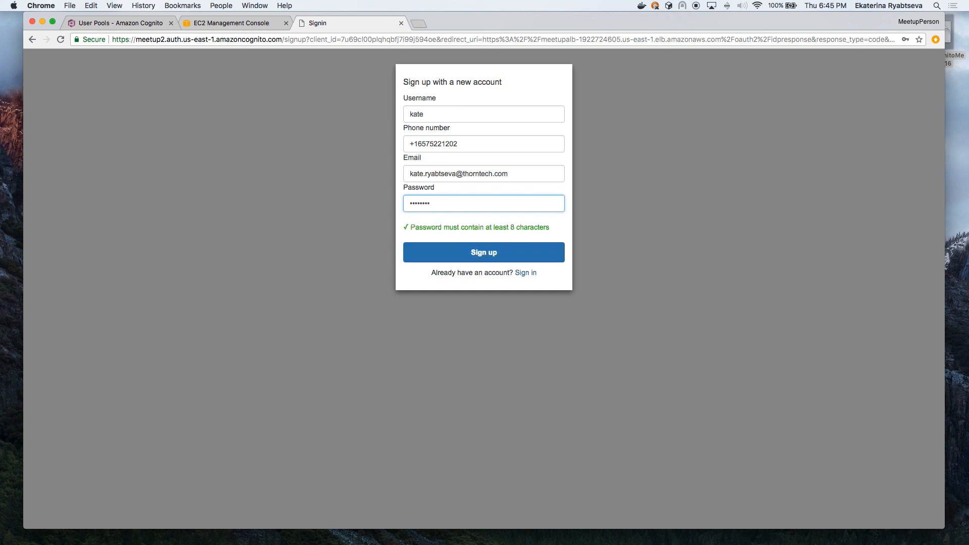
{"action": "left_click", "coordinate": [519, 253]}
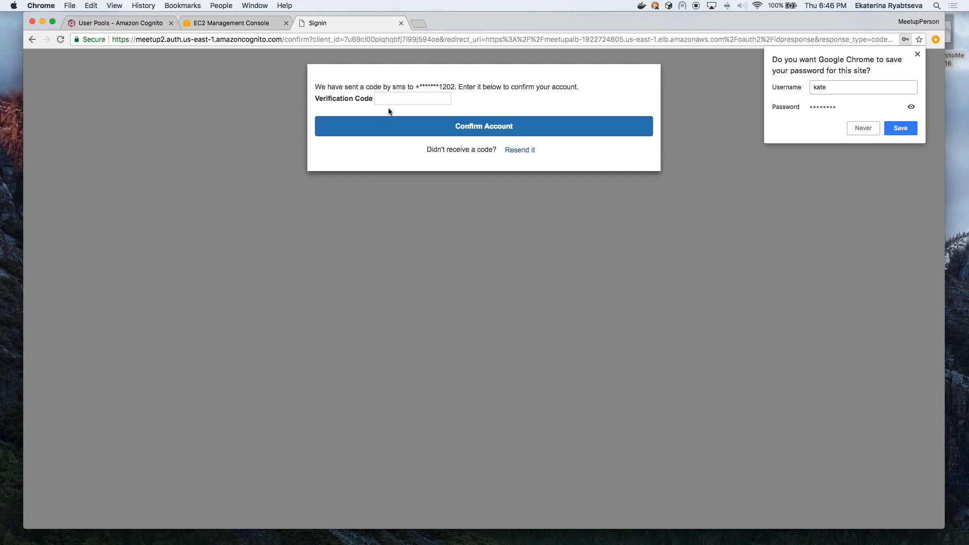
Try to confirm the new account with a first verification code
{"action": "left_click", "coordinate": [399, 100]}
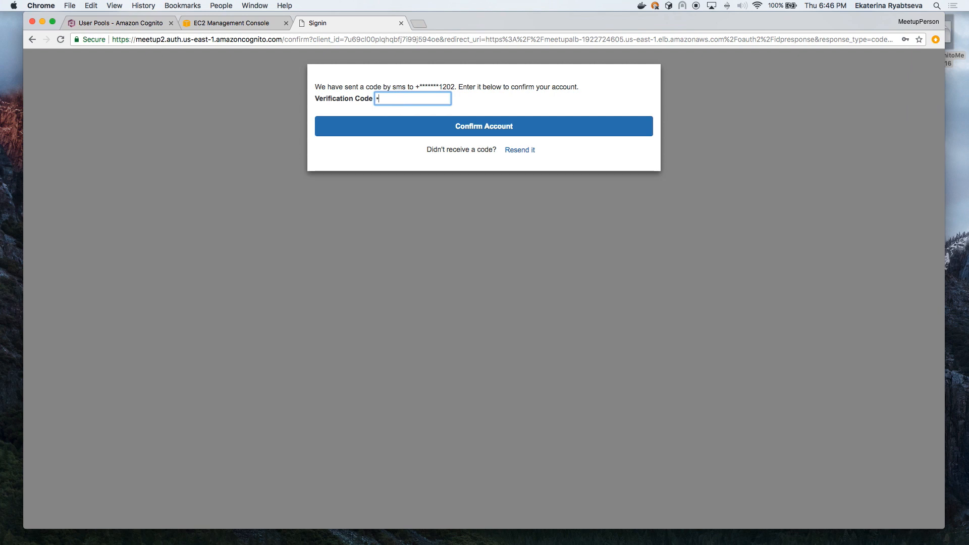
{"action": "left_click", "coordinate": [455, 128]}
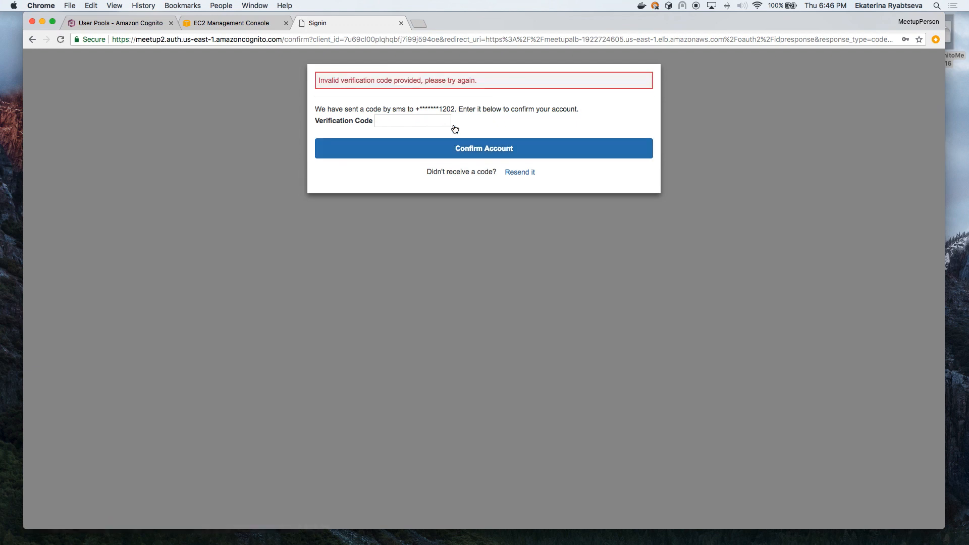
Enter the verification code sent by SMS and confirm the account to reach the secret page
{"action": "left_click", "coordinate": [437, 122]}
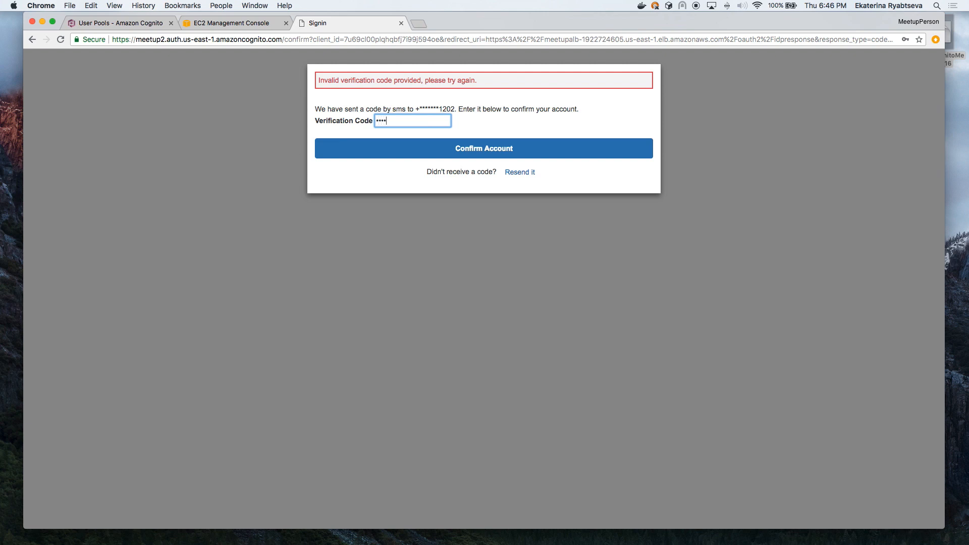
{"action": "left_click", "coordinate": [480, 153]}
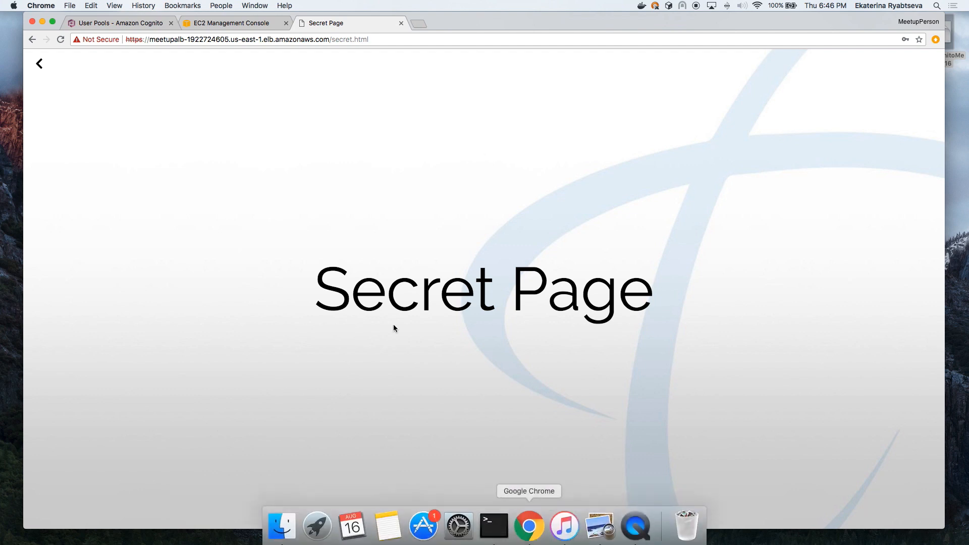
View the users of the meetupusers pool in the Cognito console and refresh the list
{"action": "left_click", "coordinate": [103, 26]}
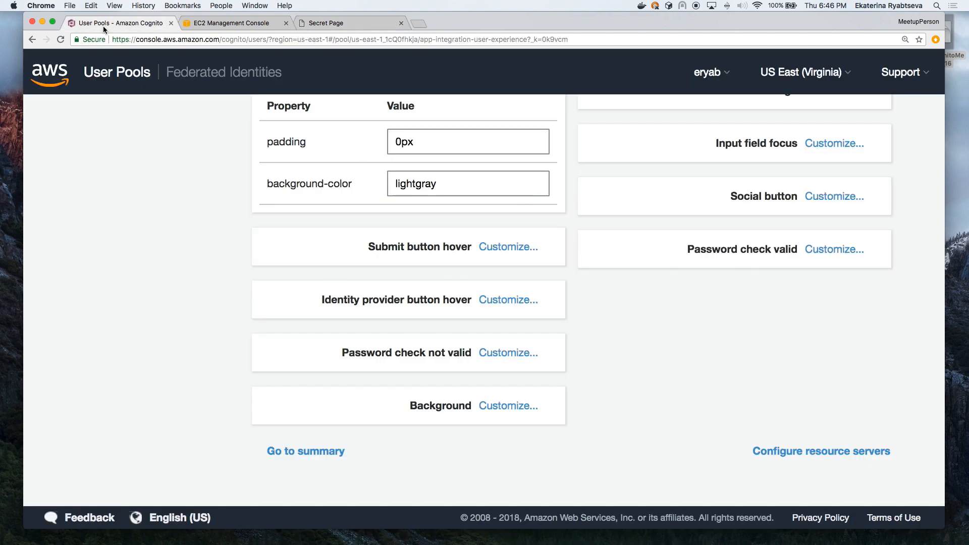
{"action": "scroll", "coordinate": [139, 171], "scroll_direction": "up", "scroll_amount": 10}
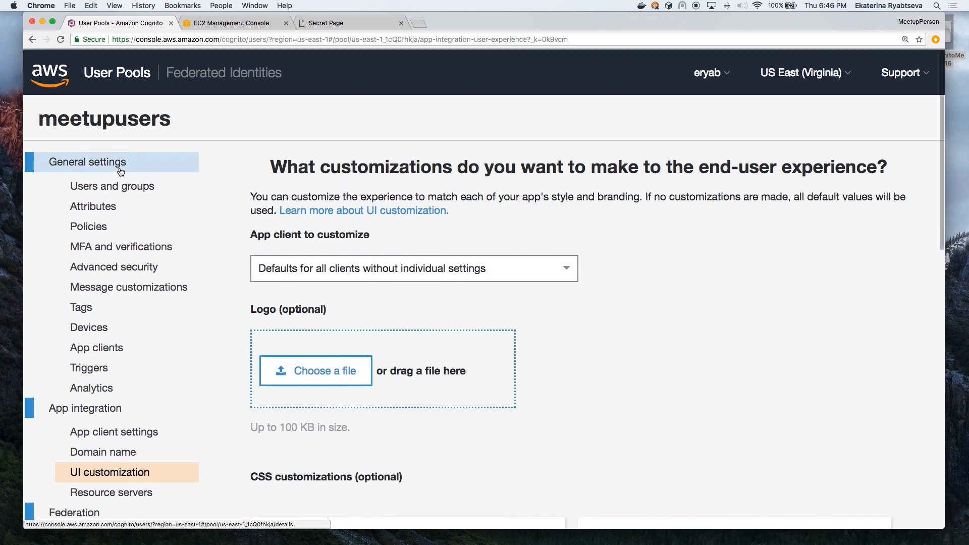
{"action": "left_click", "coordinate": [121, 186]}
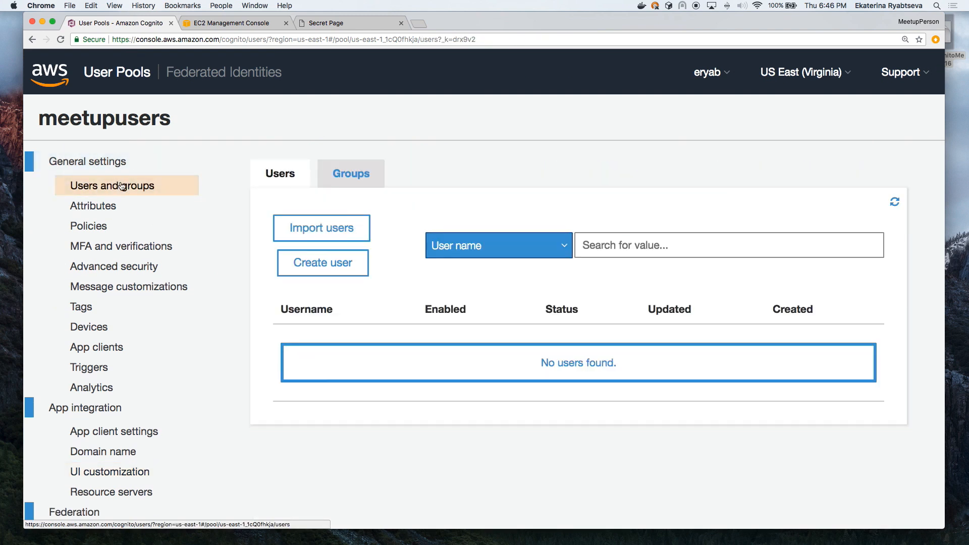
{"action": "left_click", "coordinate": [895, 204]}
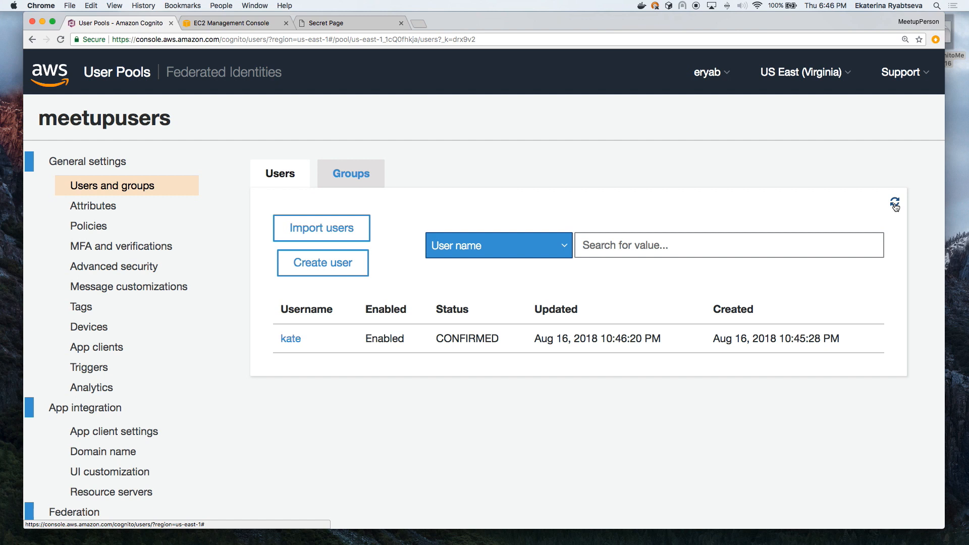
Open the newly registered user's details and examine the status, verification attributes and devices
{"action": "left_click", "coordinate": [288, 337]}
{"action": "scroll", "coordinate": [287, 337], "scroll_direction": "down", "scroll_amount": 3}
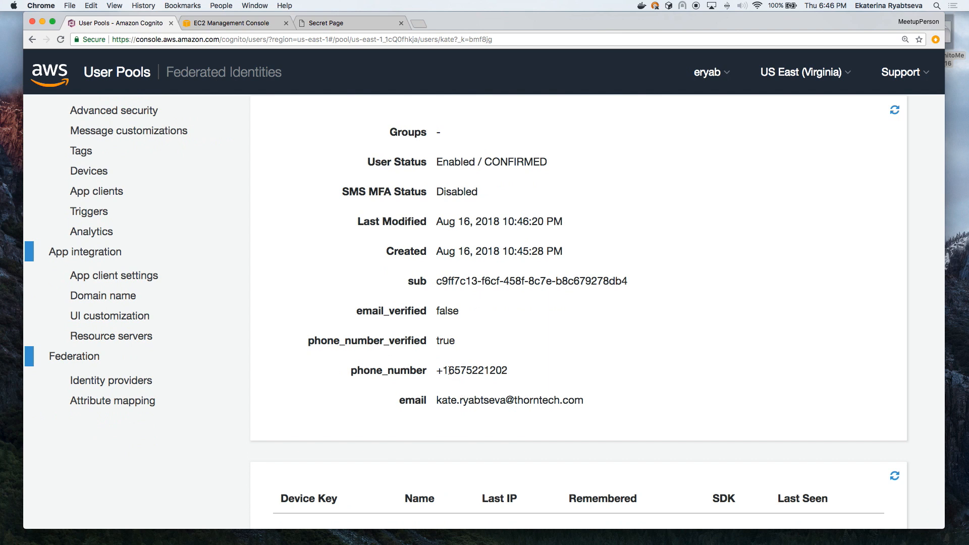
{"action": "scroll", "coordinate": [637, 363], "scroll_direction": "down", "scroll_amount": 2}
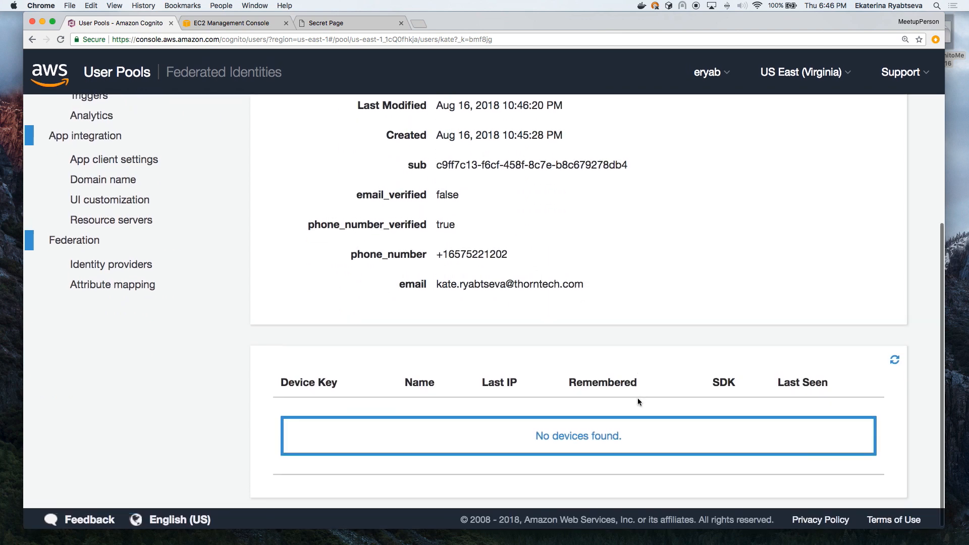
{"action": "scroll", "coordinate": [638, 398], "scroll_direction": "up", "scroll_amount": 1}
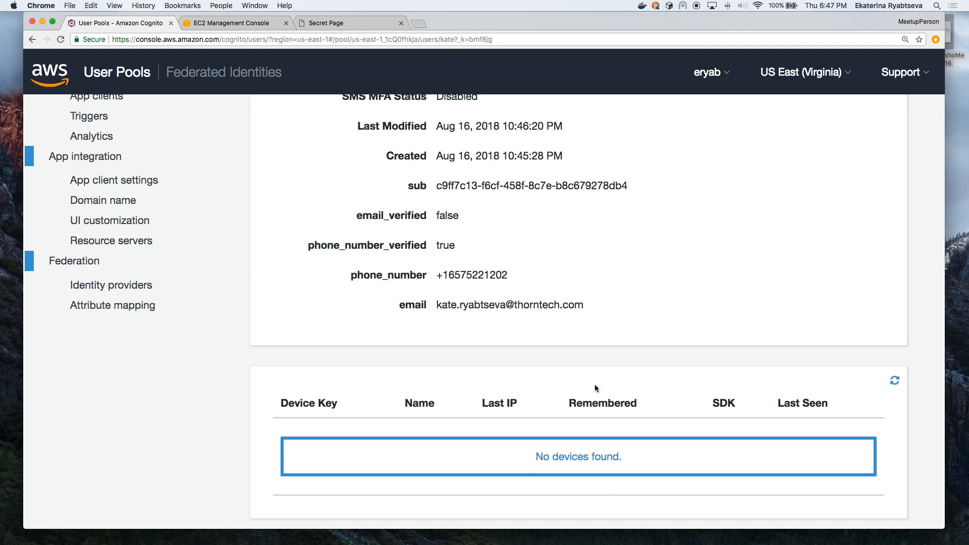
{"action": "scroll", "coordinate": [593, 374], "scroll_direction": "up", "scroll_amount": 3}
{"action": "scroll", "coordinate": [593, 371], "scroll_direction": "up", "scroll_amount": 1}
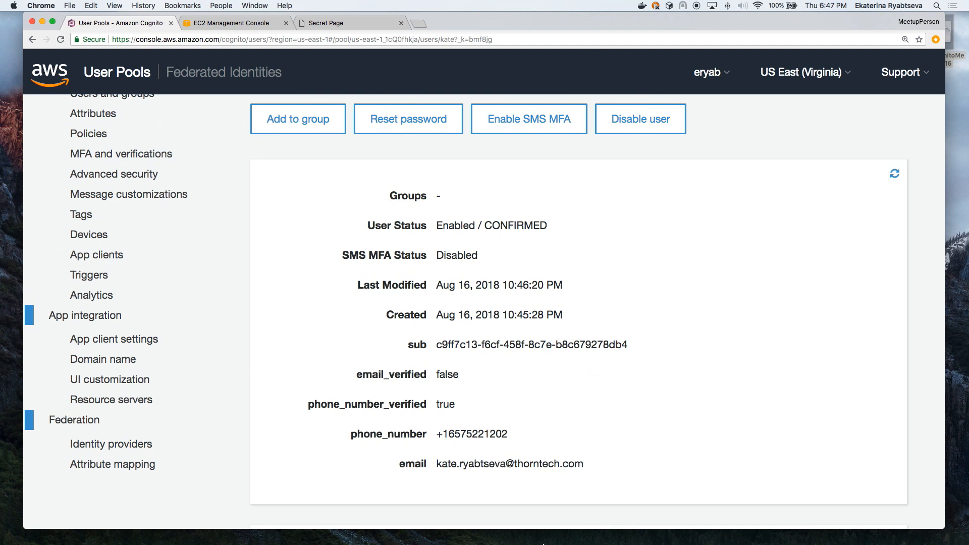
Open a separate Chrome window with the MeetupPerson1 profile
{"action": "mouse_move", "coordinate": [544, 543]}
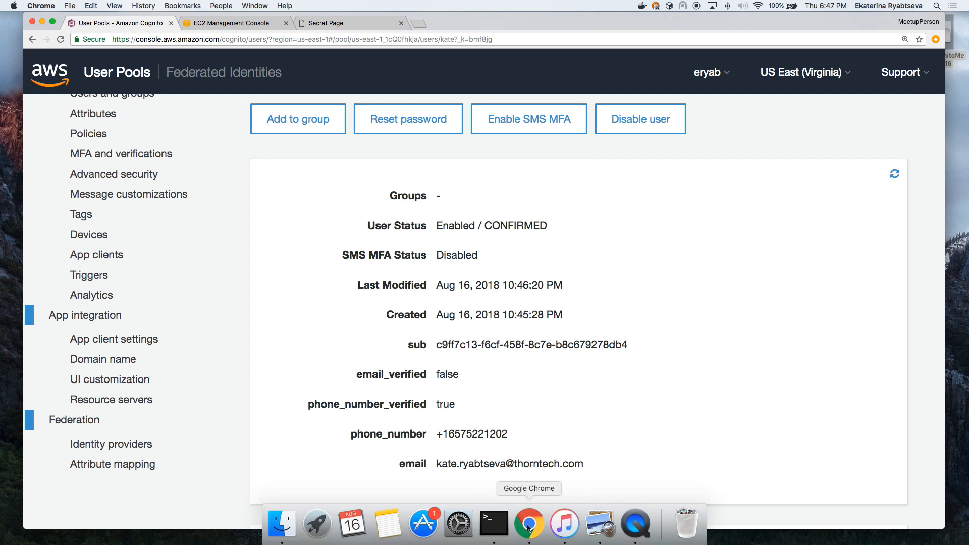
{"action": "right_click", "coordinate": [529, 527]}
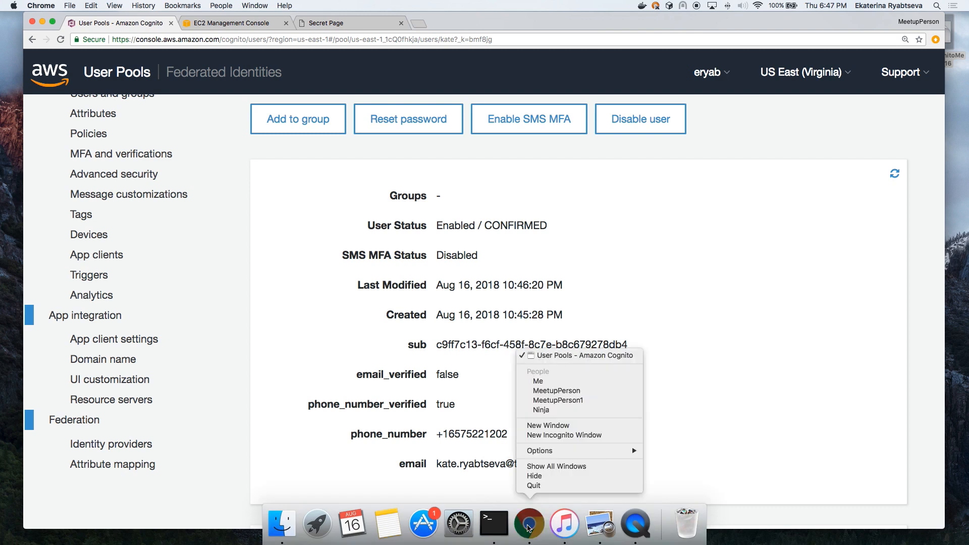
{"action": "left_click", "coordinate": [545, 401]}
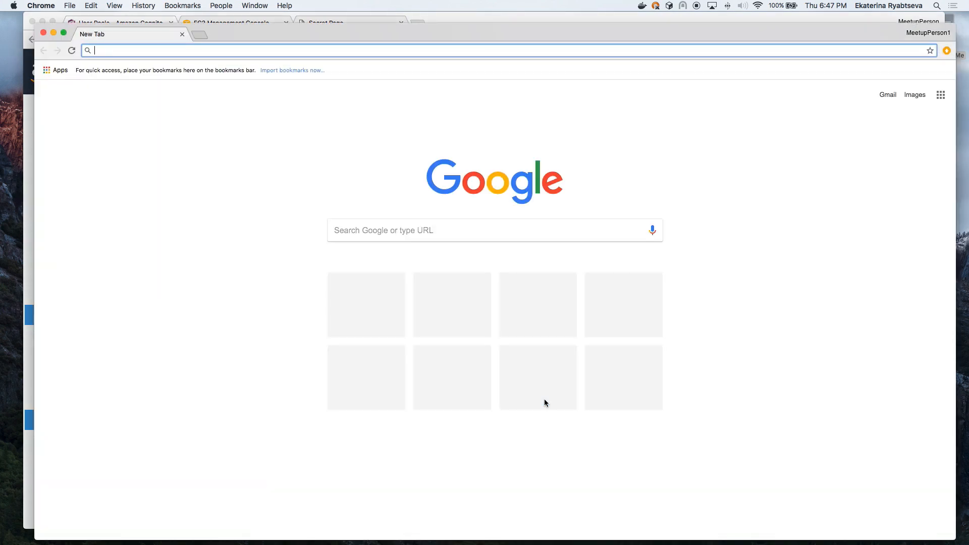
Load the secret page's URL from the first window in the MeetupPerson1 window, proceeding past the certificate warning
{"action": "left_click", "coordinate": [252, 20]}
{"action": "left_click", "coordinate": [318, 23]}
{"action": "left_click", "coordinate": [318, 39]}
{"action": "key", "text": "super+c"}
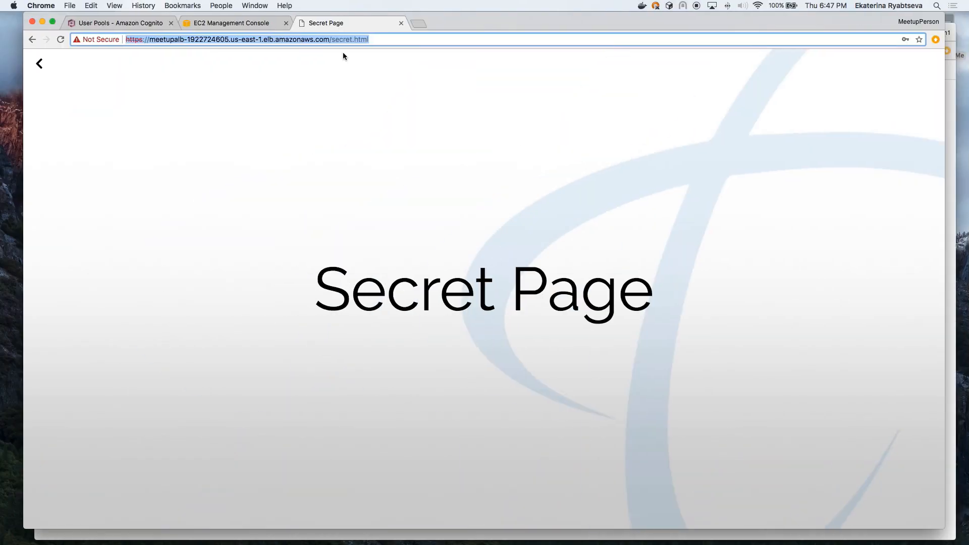
{"action": "left_click", "coordinate": [190, 534]}
{"action": "key", "text": "super+v"}
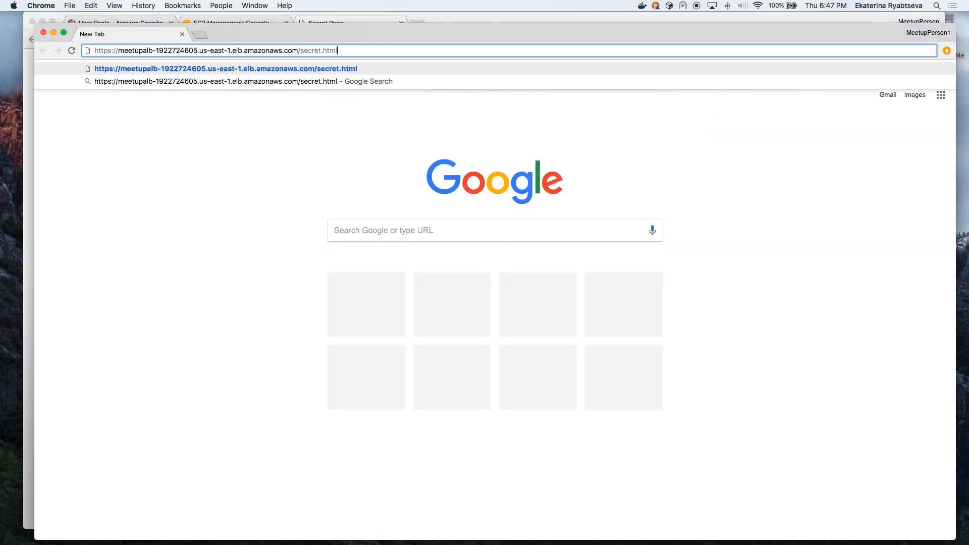
{"action": "key", "text": "Return"}
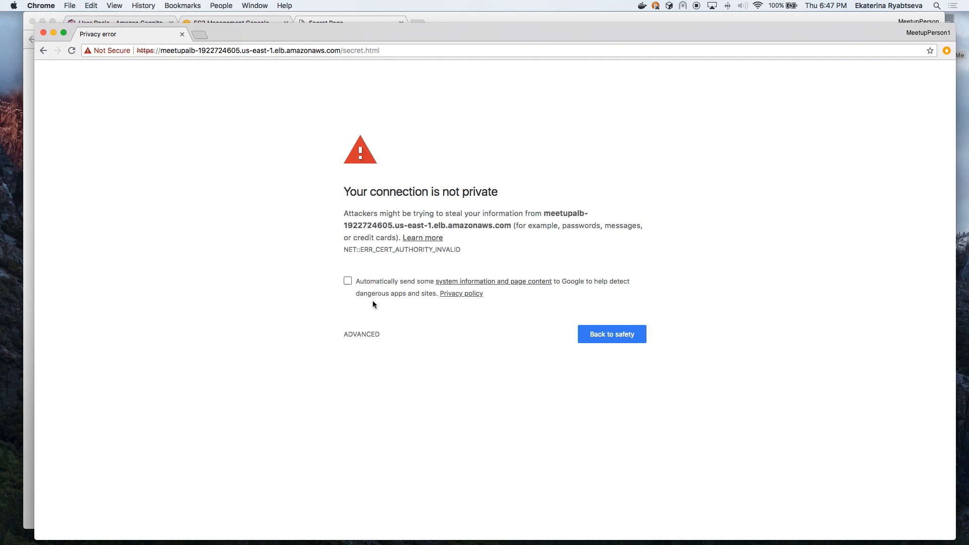
{"action": "left_click", "coordinate": [368, 335]}
{"action": "left_click", "coordinate": [394, 424]}
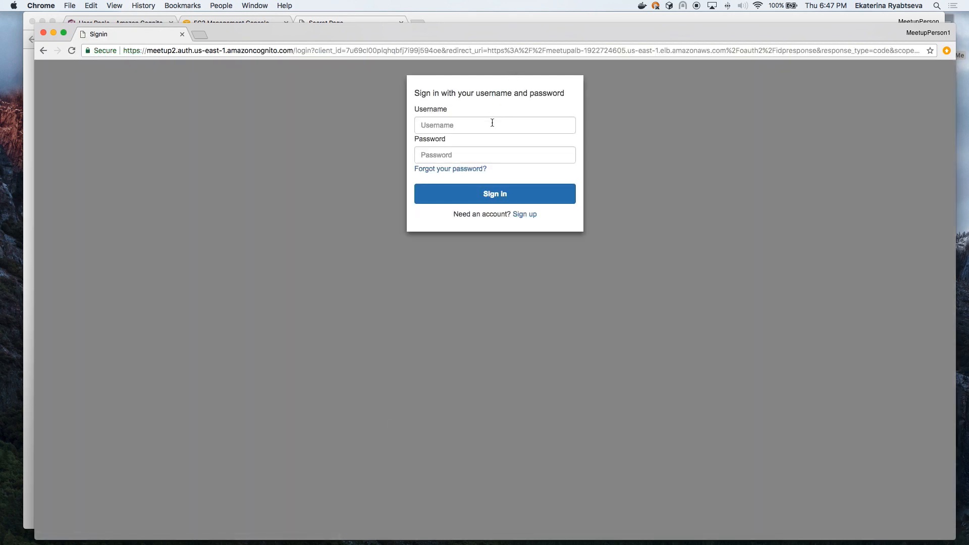
Sign in with the new user's username and account password, dismissing the browser's offer to save the password
{"action": "left_click", "coordinate": [492, 123]}
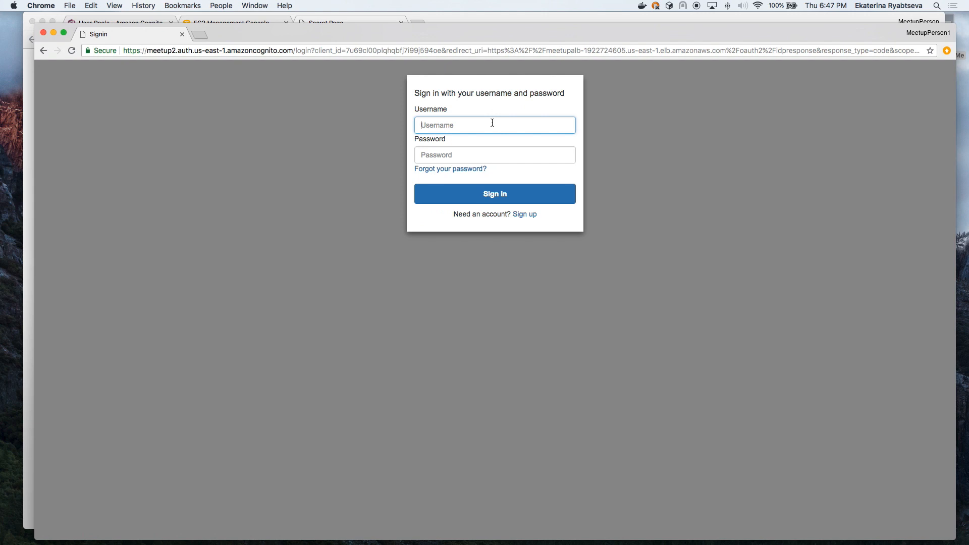
{"action": "type", "text": "kate"}
{"action": "key", "text": "Tab"}
{"action": "type", "text": "******"}
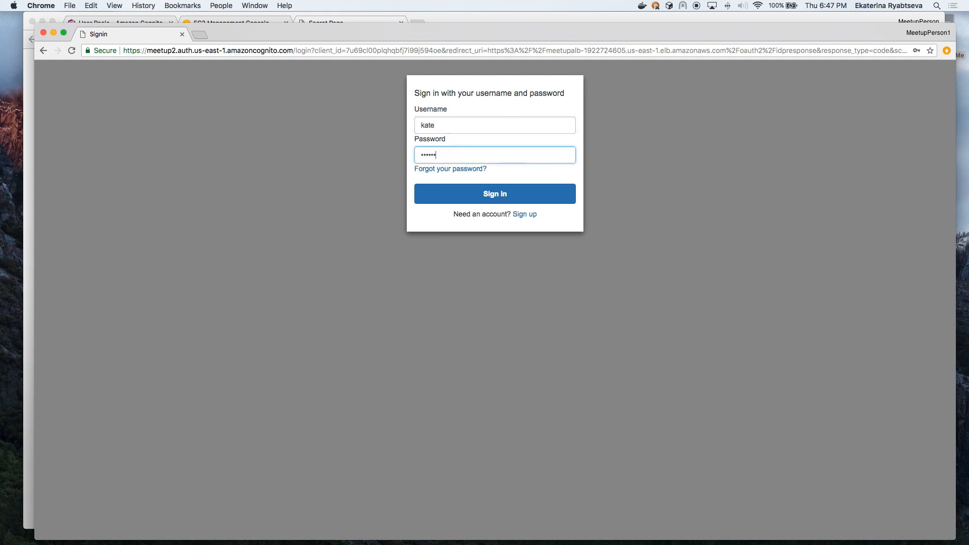
{"action": "type", "text": "**"}
{"action": "key", "text": "Return"}
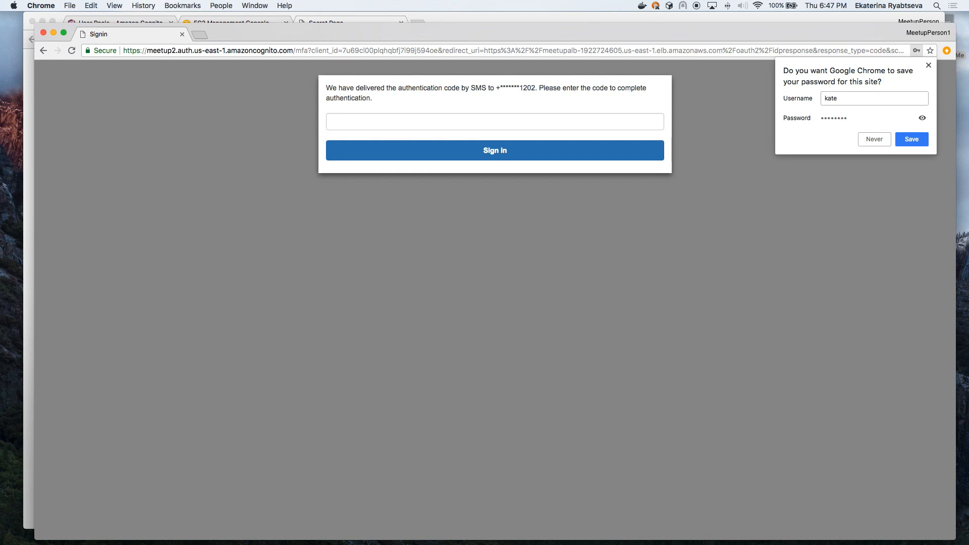
{"action": "key", "text": "Escape"}
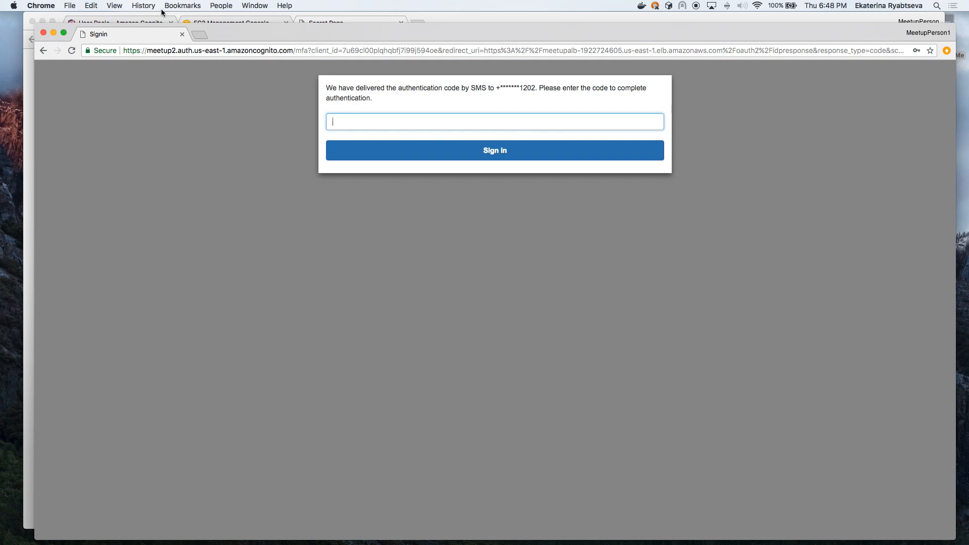
Return to the meetupusers pool's Users and groups page in the console and open the Create user form
{"action": "left_click", "coordinate": [148, 21]}
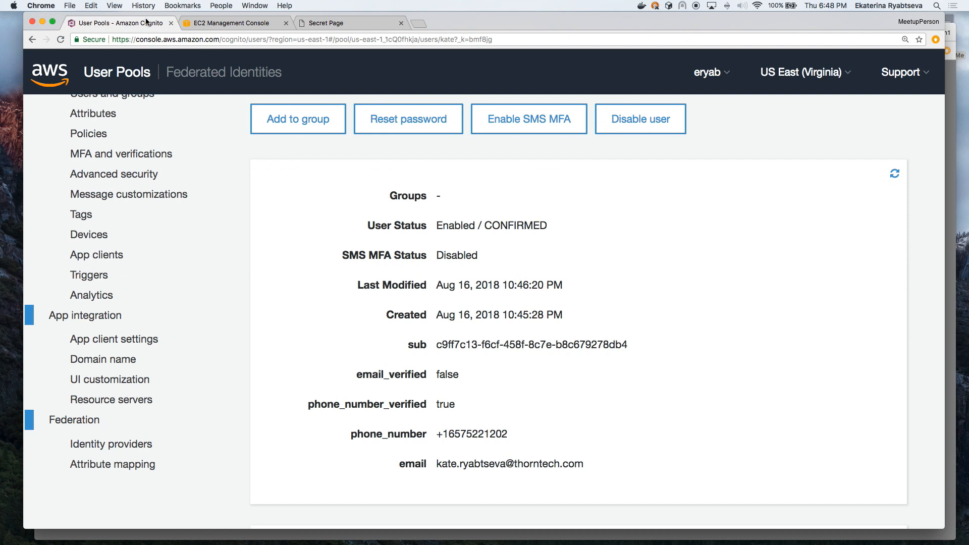
{"action": "scroll", "coordinate": [125, 196], "scroll_direction": "up", "scroll_amount": 4}
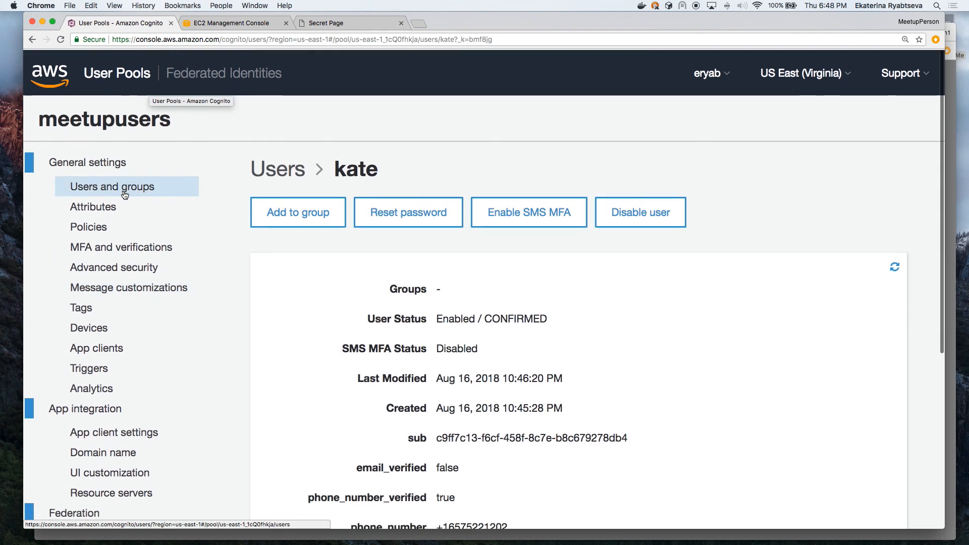
{"action": "left_click", "coordinate": [125, 196]}
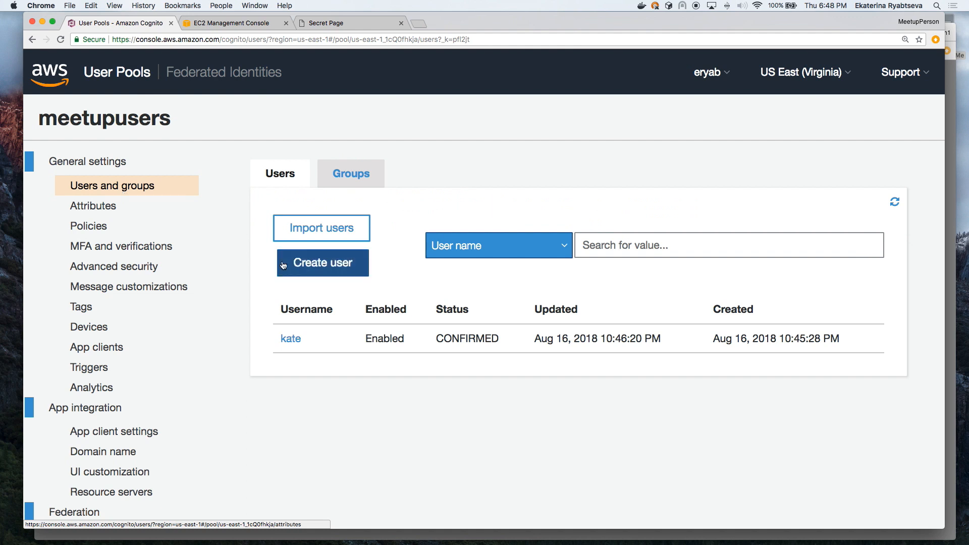
{"action": "left_click", "coordinate": [314, 272]}
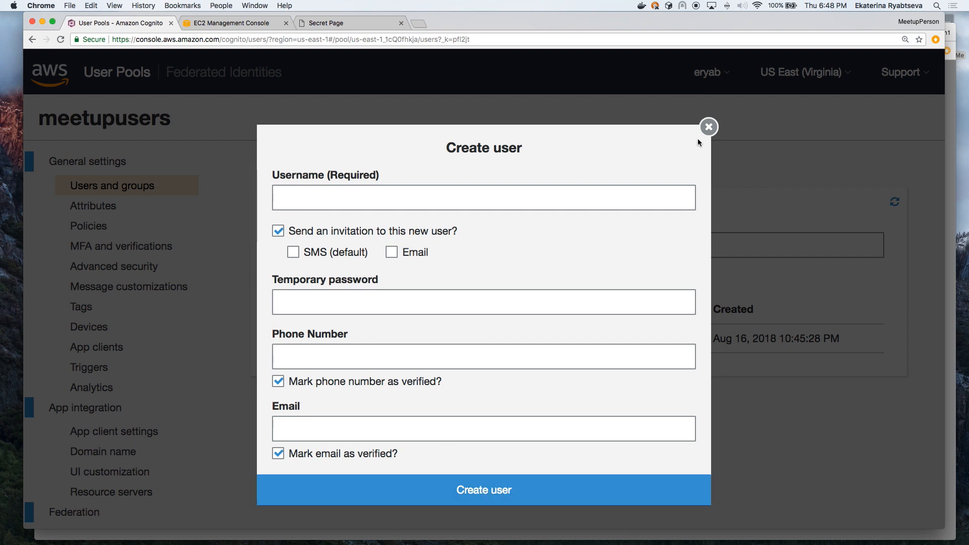
Close the Create user form without creating a user and examine the existing user's details
{"action": "left_click", "coordinate": [709, 128]}
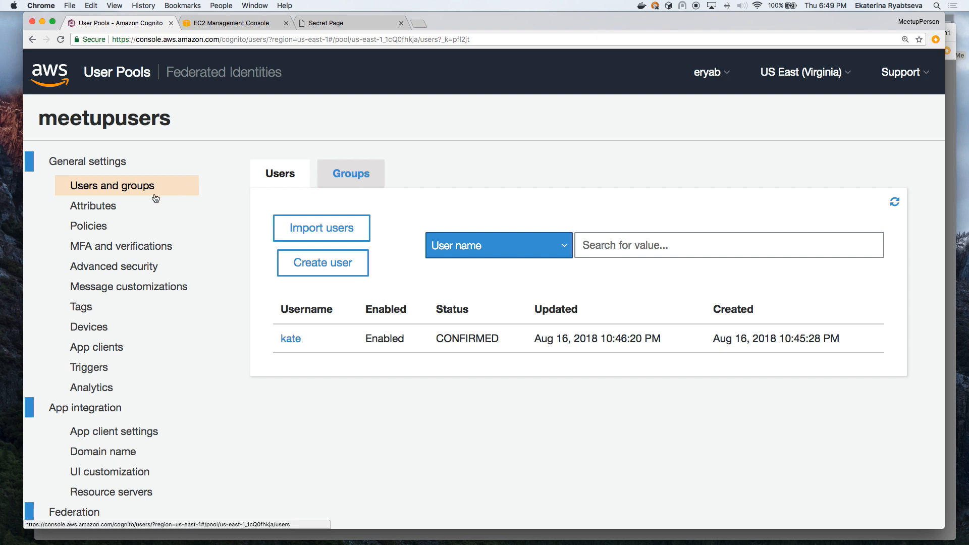
{"action": "left_click", "coordinate": [292, 339]}
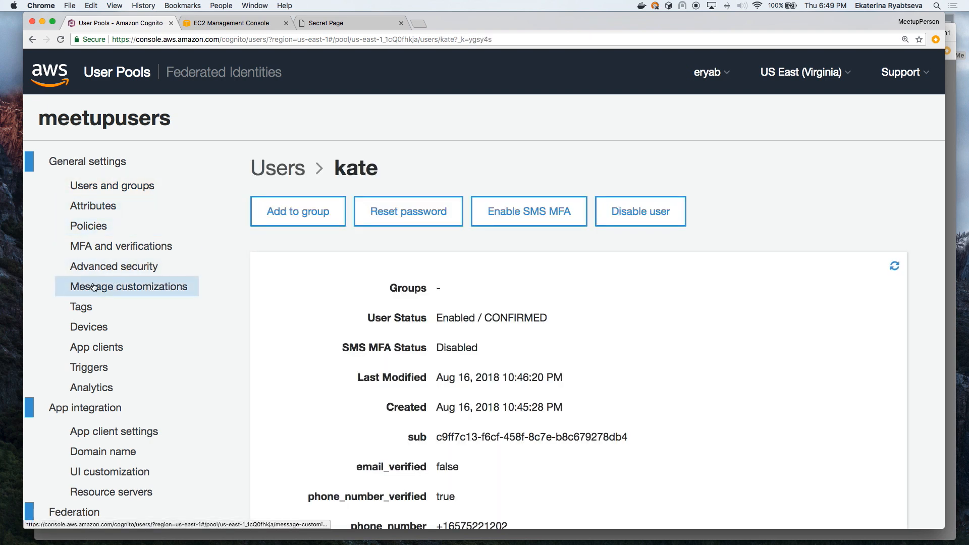
{"action": "scroll", "coordinate": [111, 348], "scroll_direction": "down", "scroll_amount": 1}
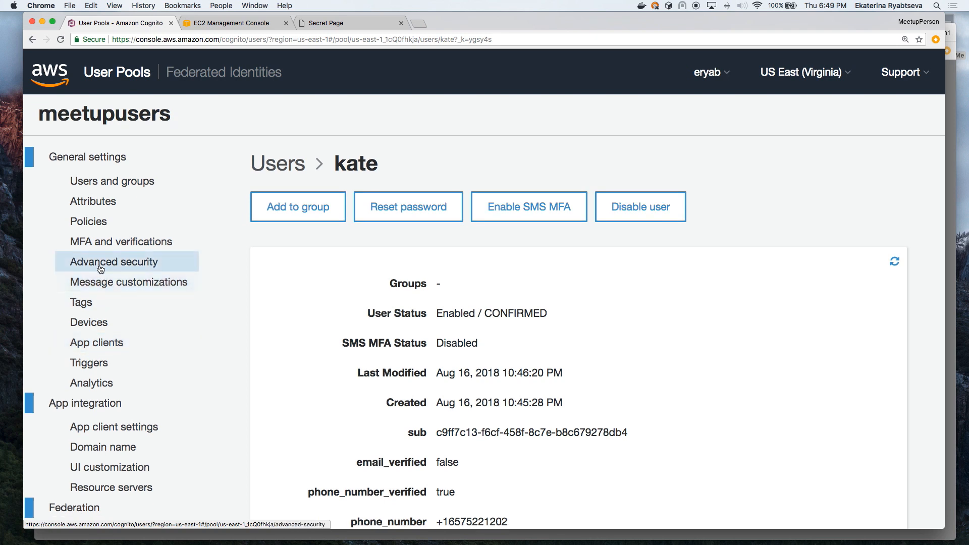
Set multi-factor authentication for the meetupusers pool to Optional and save the changes
{"action": "left_click", "coordinate": [96, 248]}
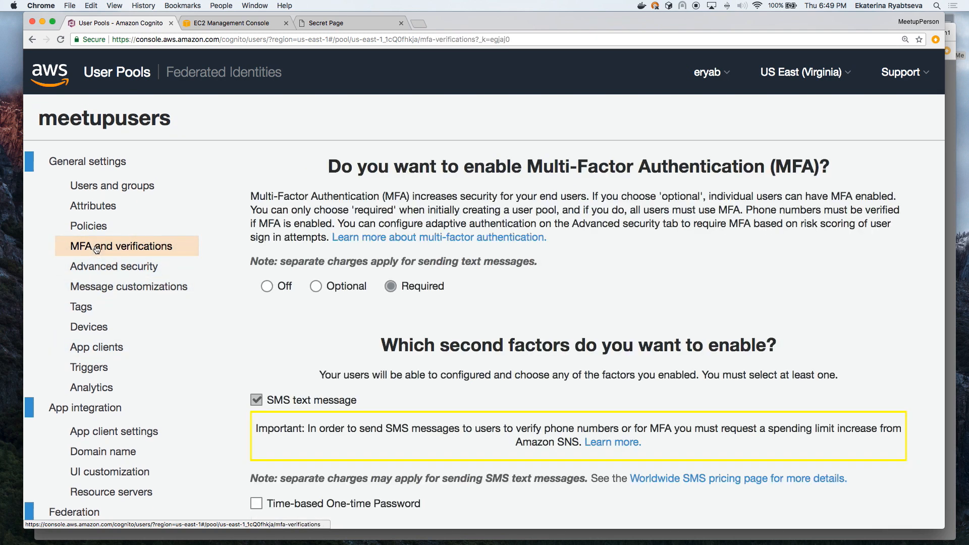
{"action": "left_click", "coordinate": [317, 287]}
{"action": "scroll", "coordinate": [360, 322], "scroll_direction": "down", "scroll_amount": 8}
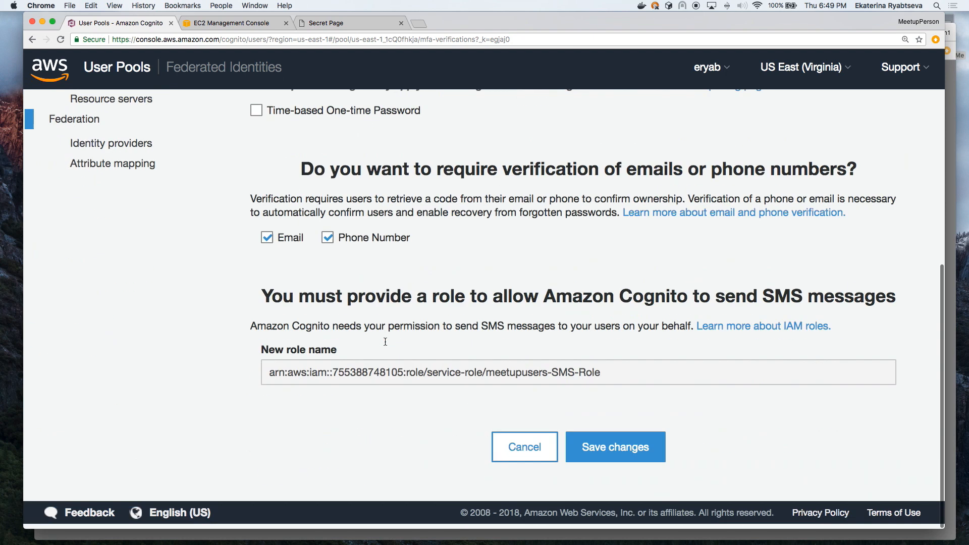
{"action": "left_click", "coordinate": [610, 453]}
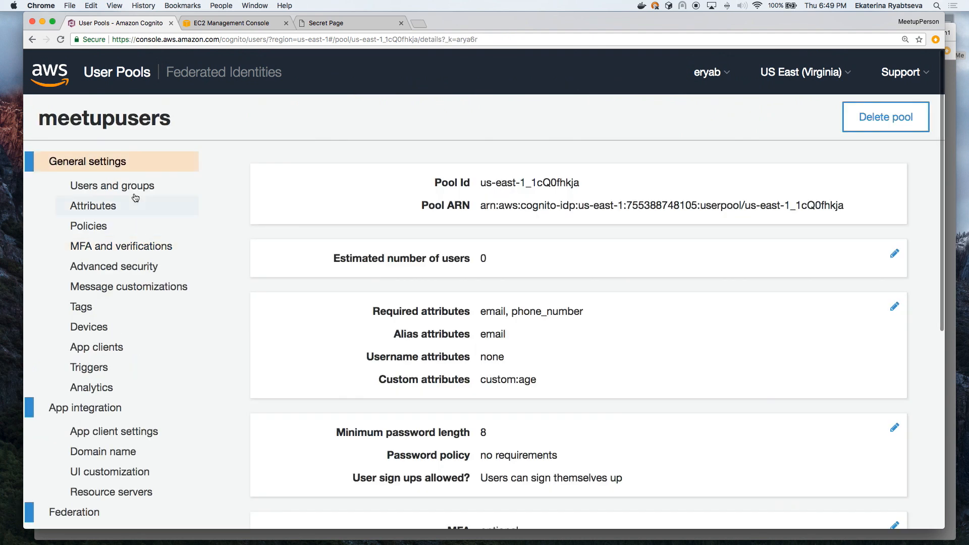
Reopen the existing user's details from the pool's user list to check the available MFA option
{"action": "left_click", "coordinate": [138, 186]}
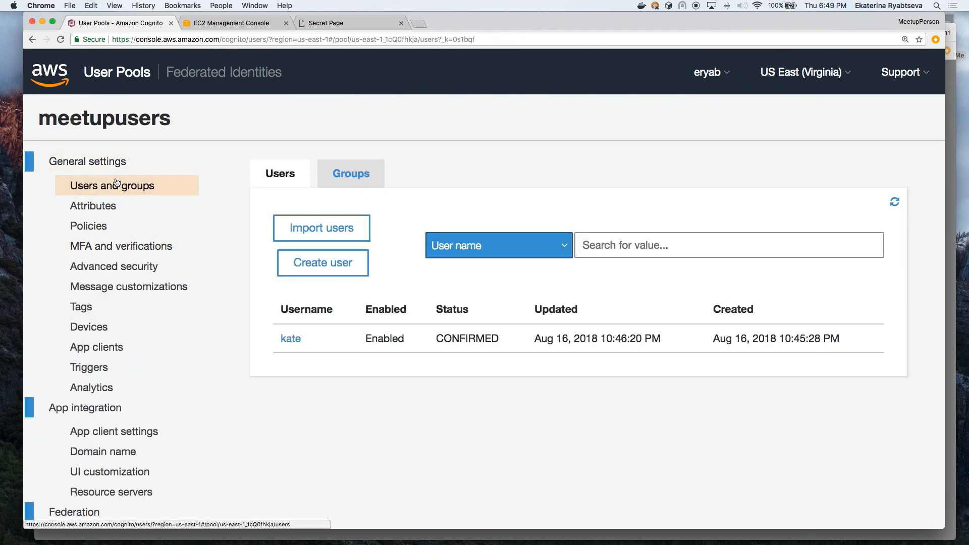
{"action": "left_click", "coordinate": [287, 339]}
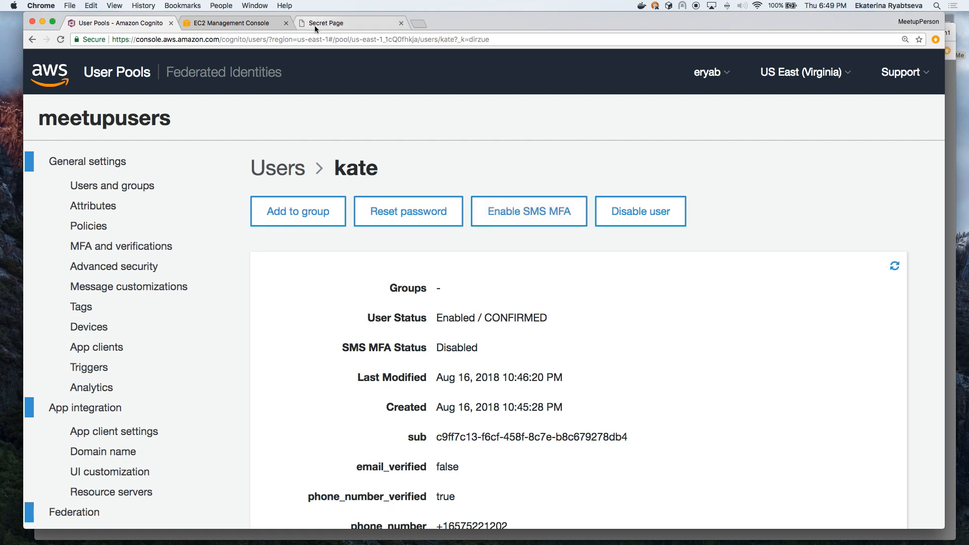
In the MeetupPerson1 window, go back from the code prompt and sign in as a different user with the existing user's username and account password
{"action": "left_click", "coordinate": [289, 536]}
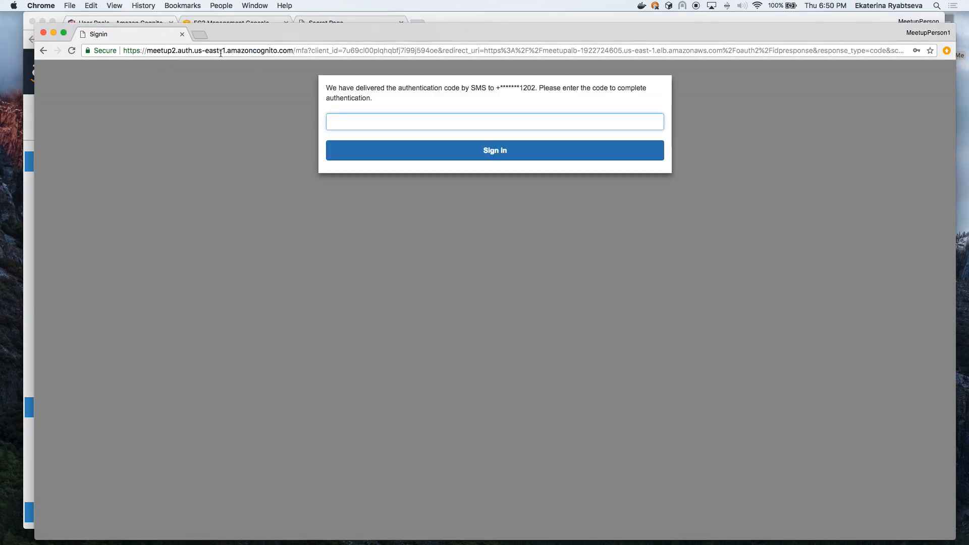
{"action": "left_click", "coordinate": [44, 51]}
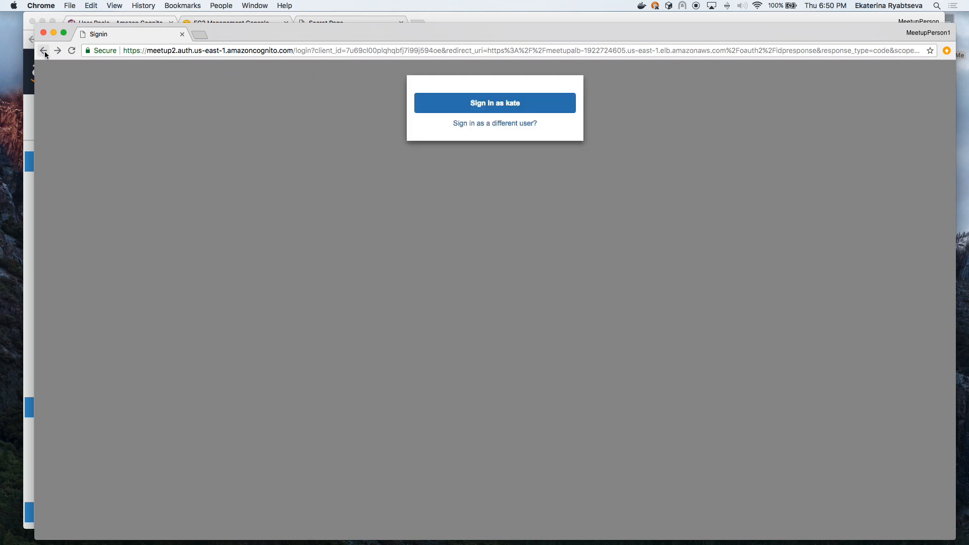
{"action": "left_click", "coordinate": [500, 124]}
{"action": "left_click", "coordinate": [501, 126]}
{"action": "type", "text": "kate"}
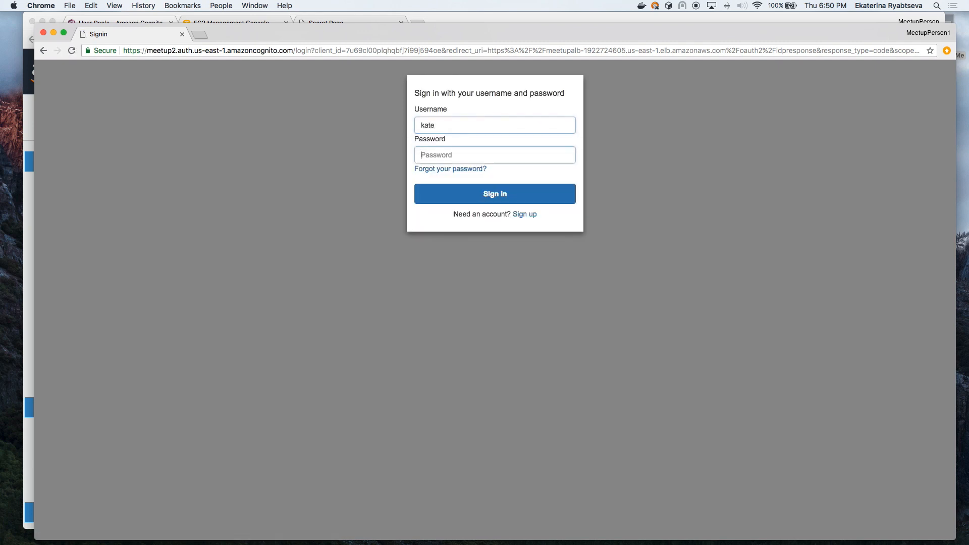
{"action": "key", "text": "Tab"}
{"action": "type", "text": "••••••••"}
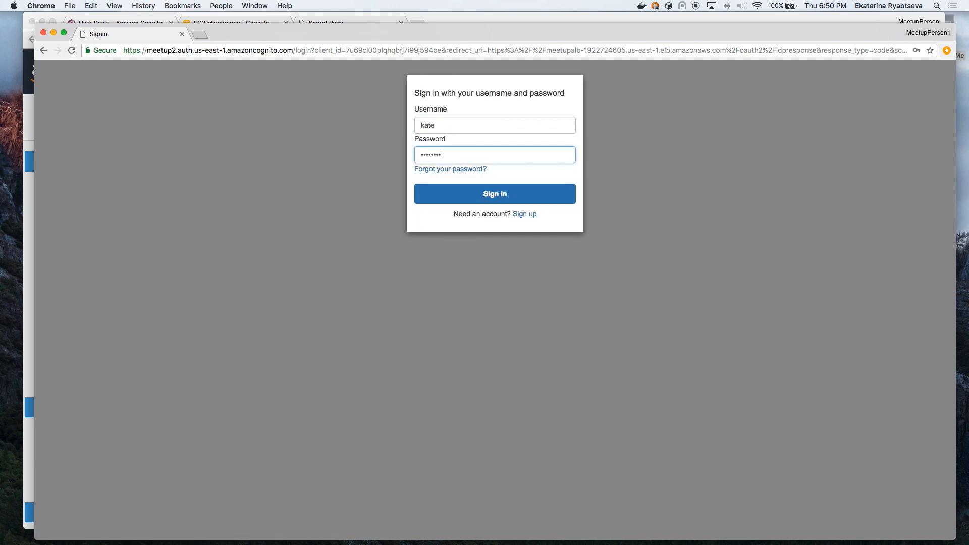
{"action": "left_click", "coordinate": [505, 196]}
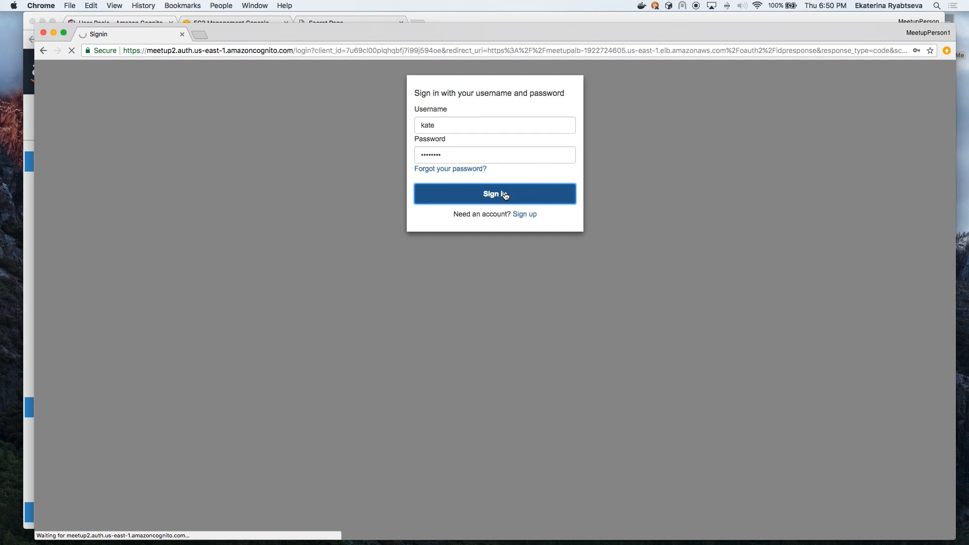
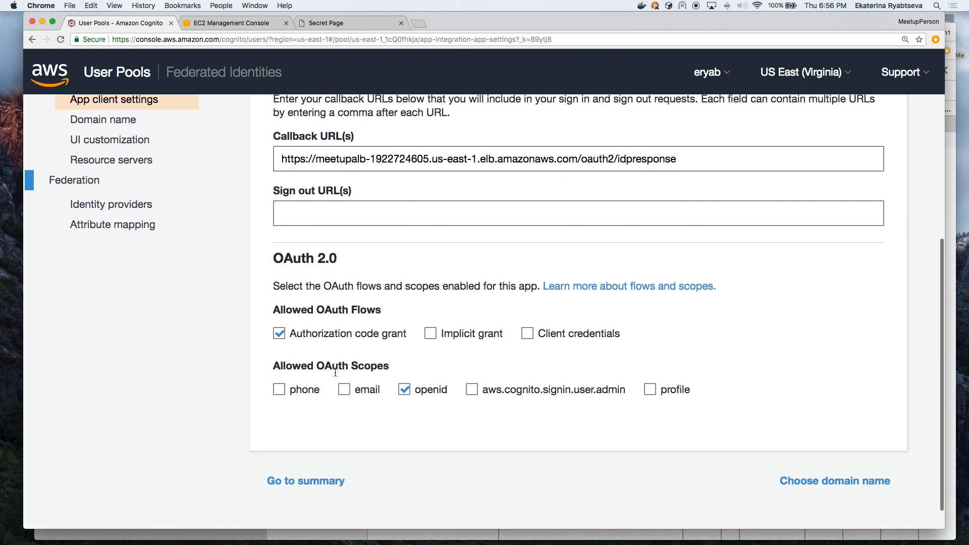
View the meetupusers pool's app clients and open the own-domain form in its domain name settings
{"action": "scroll", "coordinate": [337, 376], "scroll_direction": "up", "scroll_amount": 2}
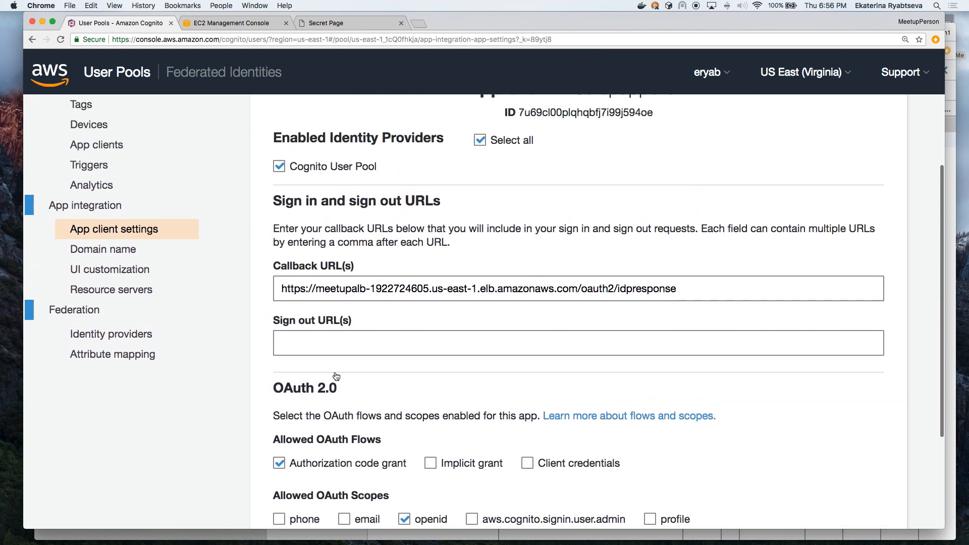
{"action": "left_click", "coordinate": [80, 166]}
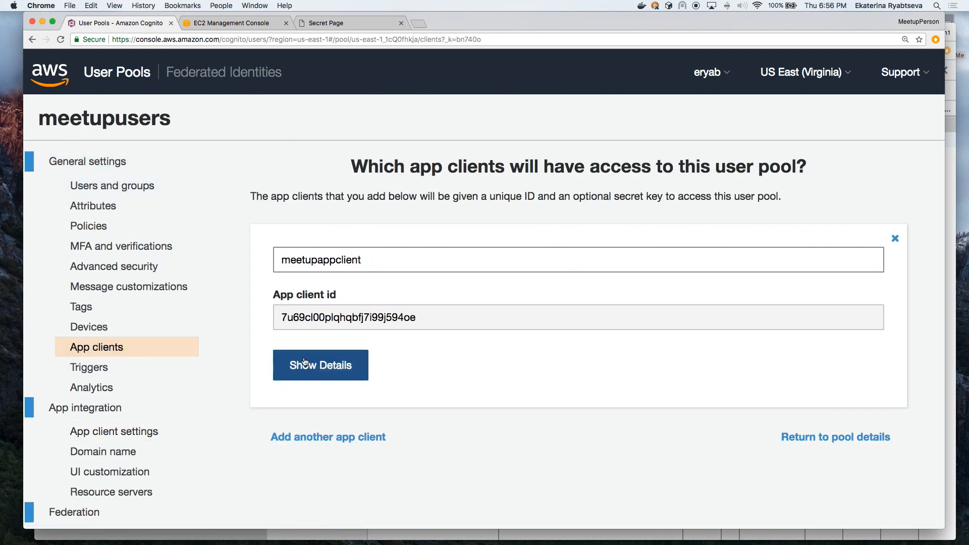
{"action": "left_click", "coordinate": [118, 453]}
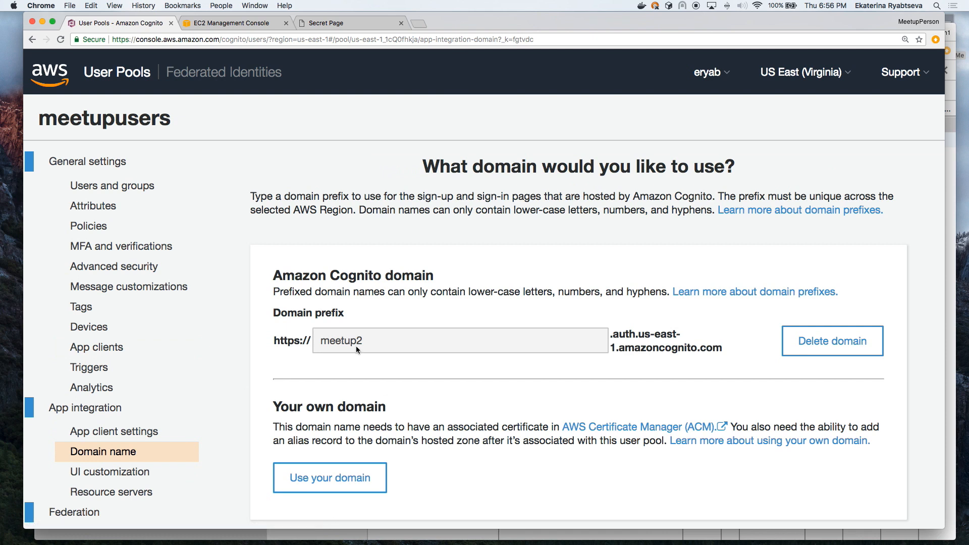
{"action": "scroll", "coordinate": [357, 348], "scroll_direction": "down", "scroll_amount": 4}
{"action": "left_click", "coordinate": [344, 376]}
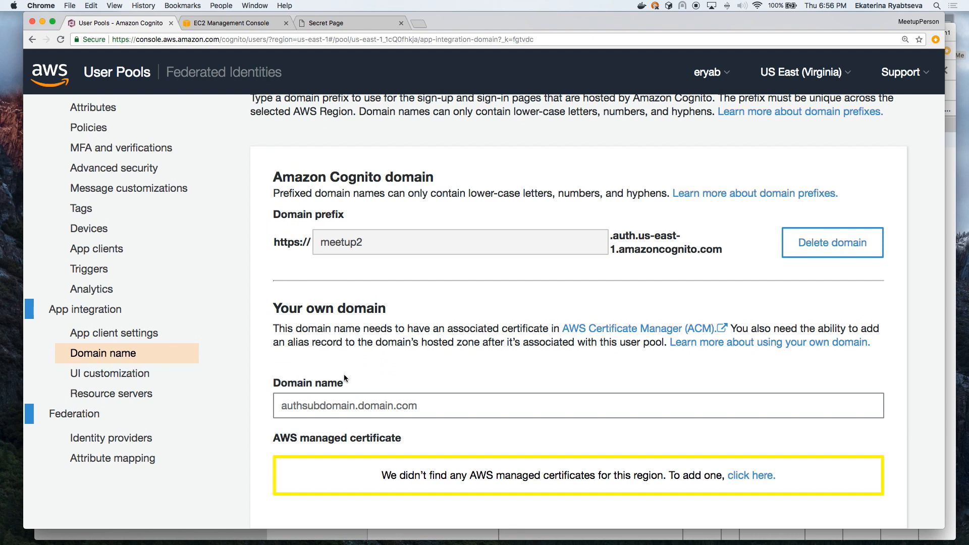
Examine the Amazon Cognito domain prefix and the own-domain requirements, including the domain name field and AWS managed certificate
{"action": "scroll", "coordinate": [344, 376], "scroll_direction": "up", "scroll_amount": 3}
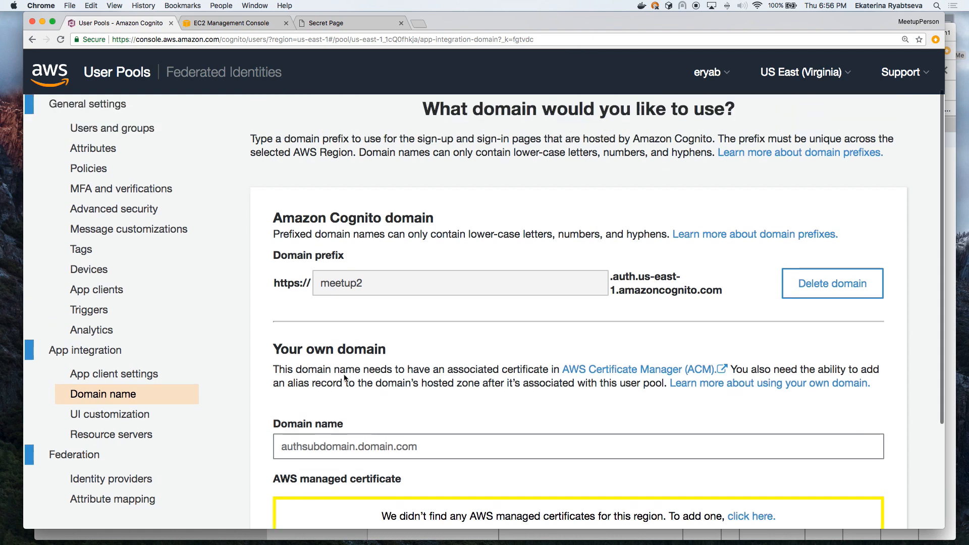
{"action": "scroll", "coordinate": [345, 378], "scroll_direction": "down", "scroll_amount": 3}
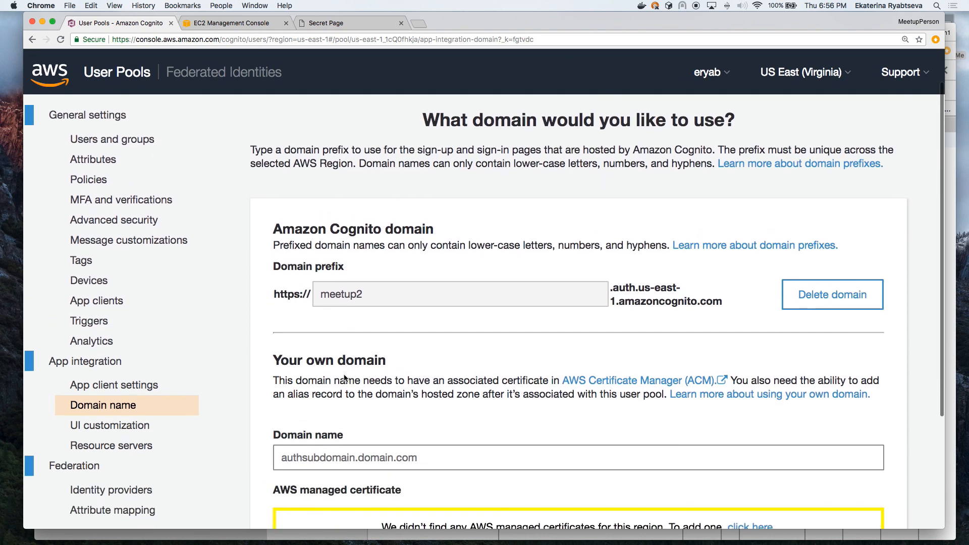
{"action": "scroll", "coordinate": [344, 376], "scroll_direction": "down", "scroll_amount": 2}
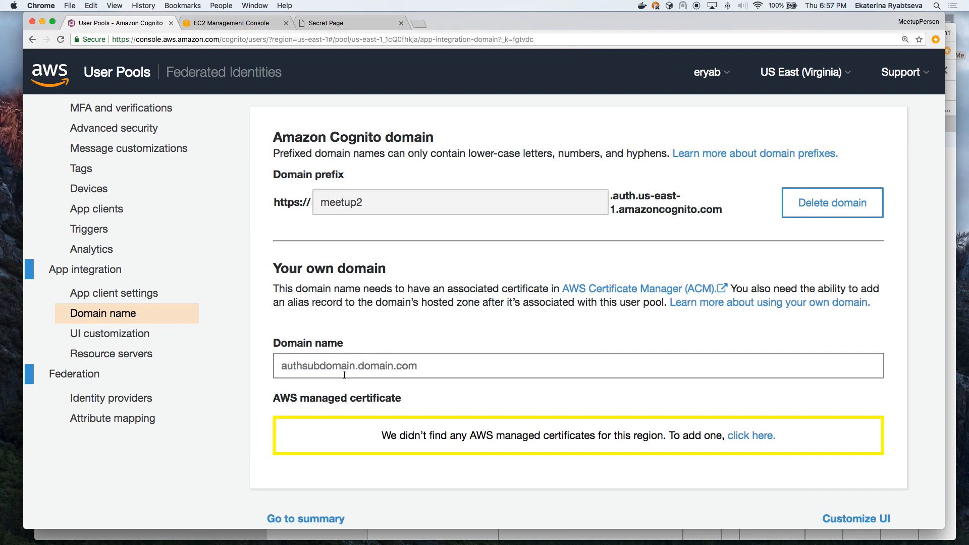
{"action": "scroll", "coordinate": [335, 323], "scroll_direction": "down", "scroll_amount": 1}
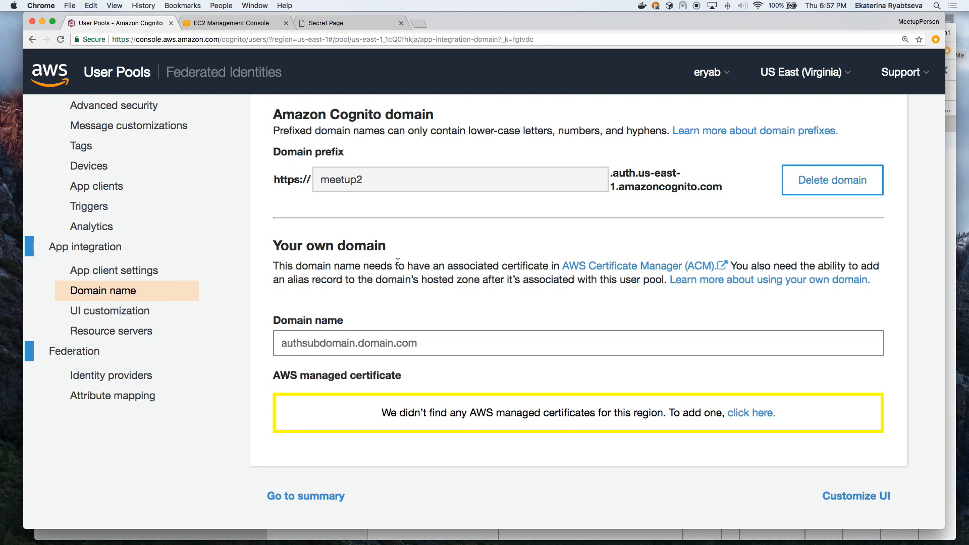
{"action": "left_click", "coordinate": [343, 344]}
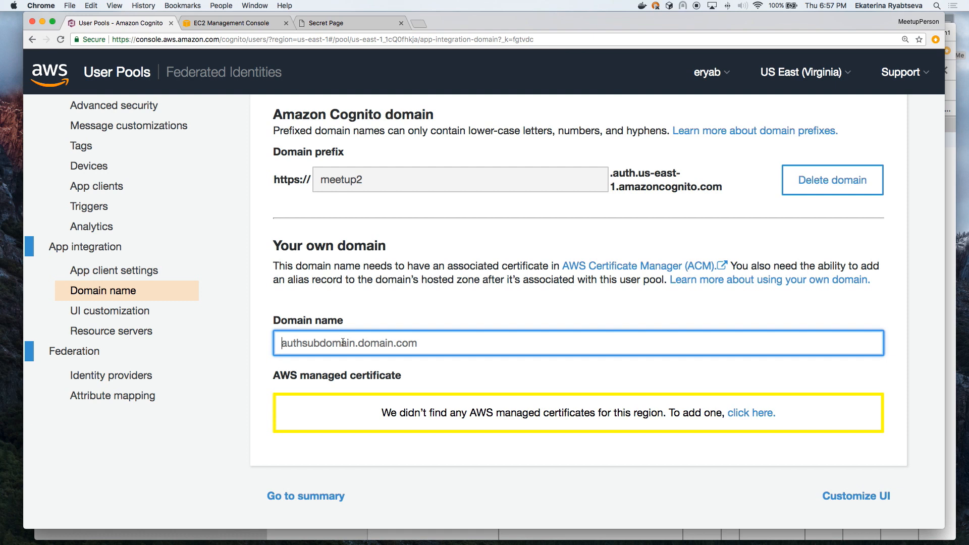
{"action": "scroll", "coordinate": [343, 343], "scroll_direction": "up", "scroll_amount": 5}
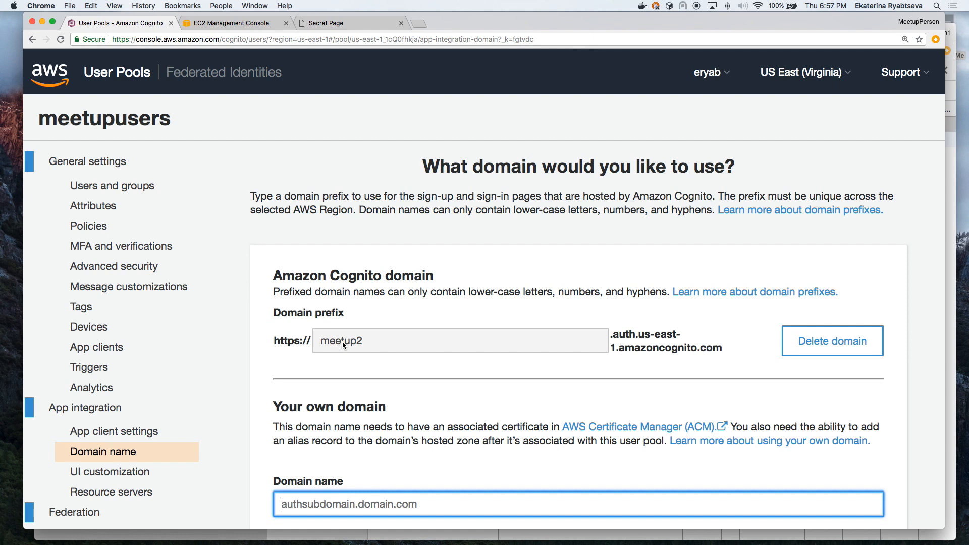
{"action": "scroll", "coordinate": [343, 342], "scroll_direction": "down", "scroll_amount": 3}
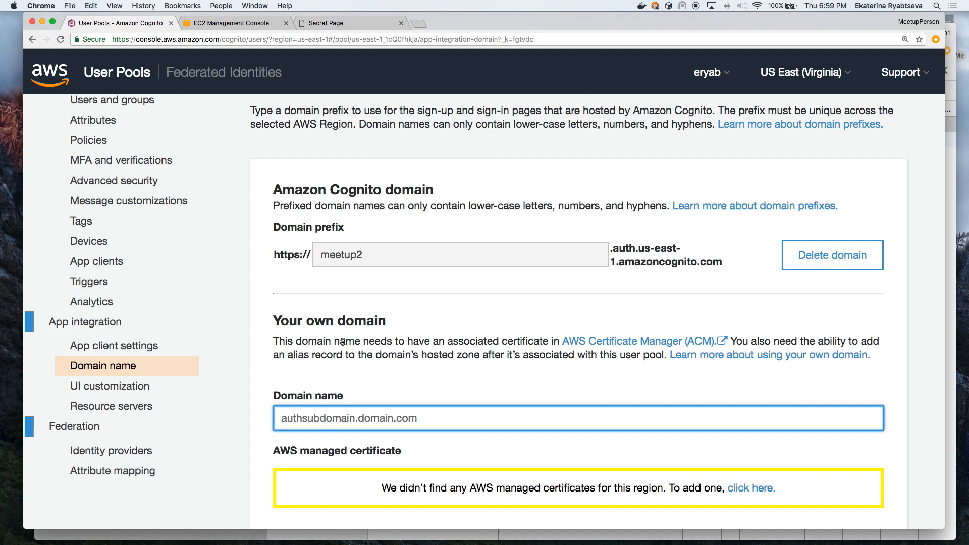
{"action": "scroll", "coordinate": [343, 342], "scroll_direction": "up", "scroll_amount": 5}
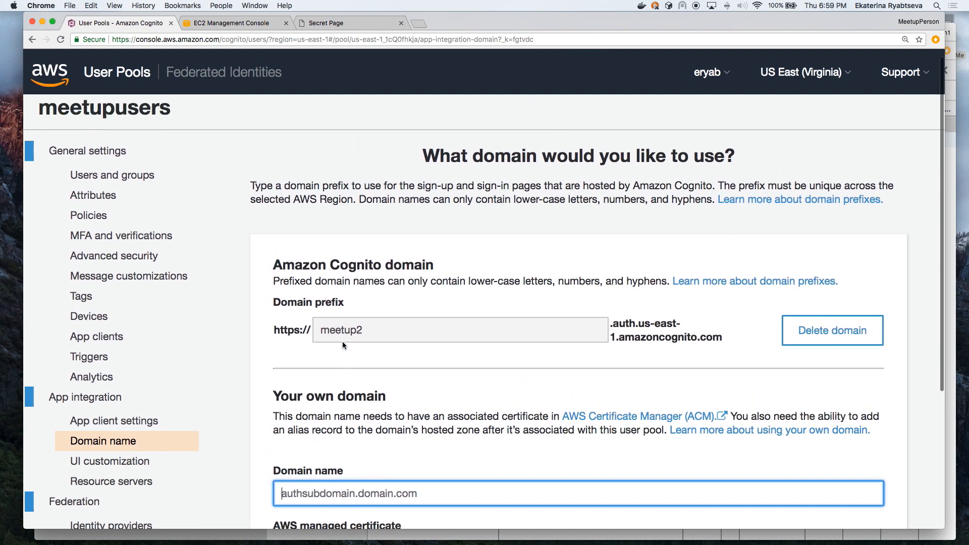
{"action": "scroll", "coordinate": [342, 341], "scroll_direction": "up", "scroll_amount": 1}
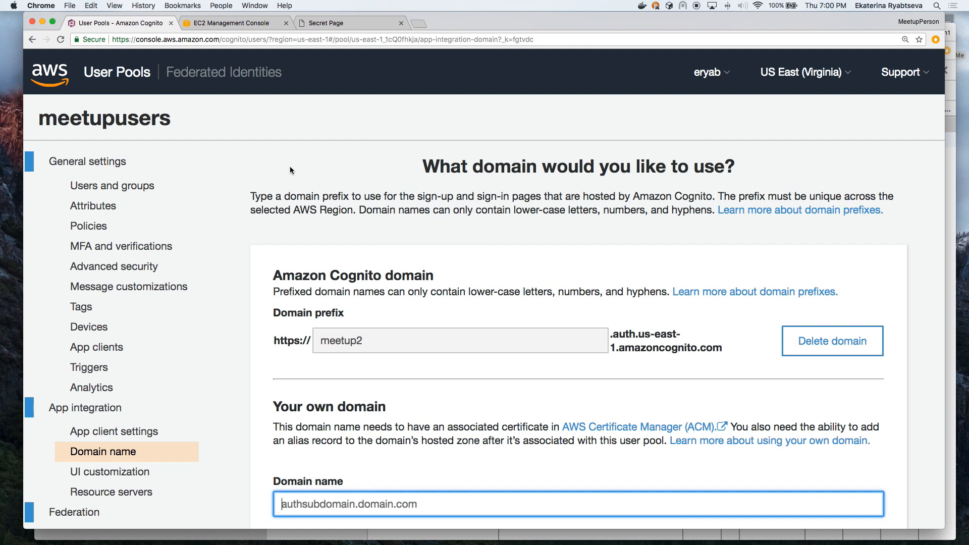
Open the AWS console home from the user pools list and go through the recently visited Cognito service to the meetupusers pool
{"action": "left_click", "coordinate": [116, 73]}
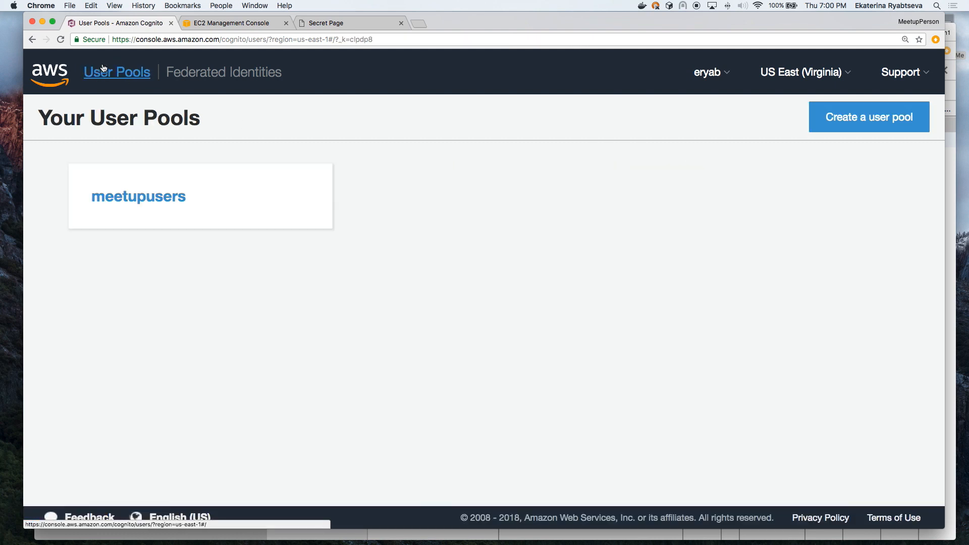
{"action": "left_click", "coordinate": [52, 76]}
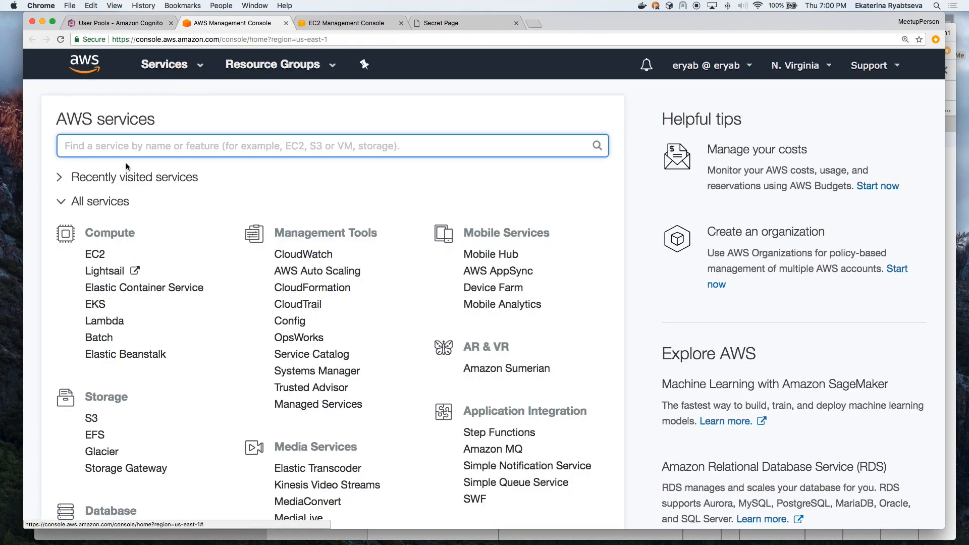
{"action": "left_click", "coordinate": [87, 180]}
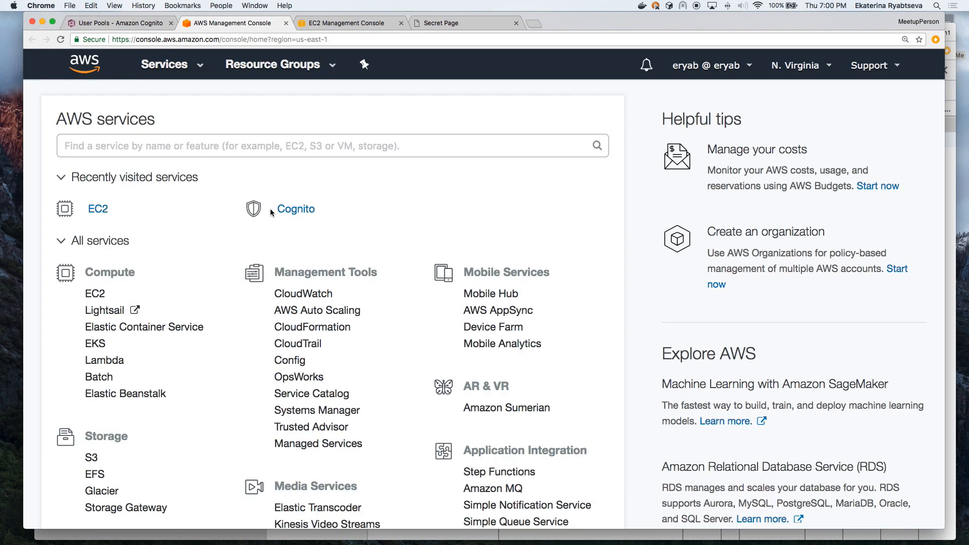
{"action": "left_click", "coordinate": [287, 210]}
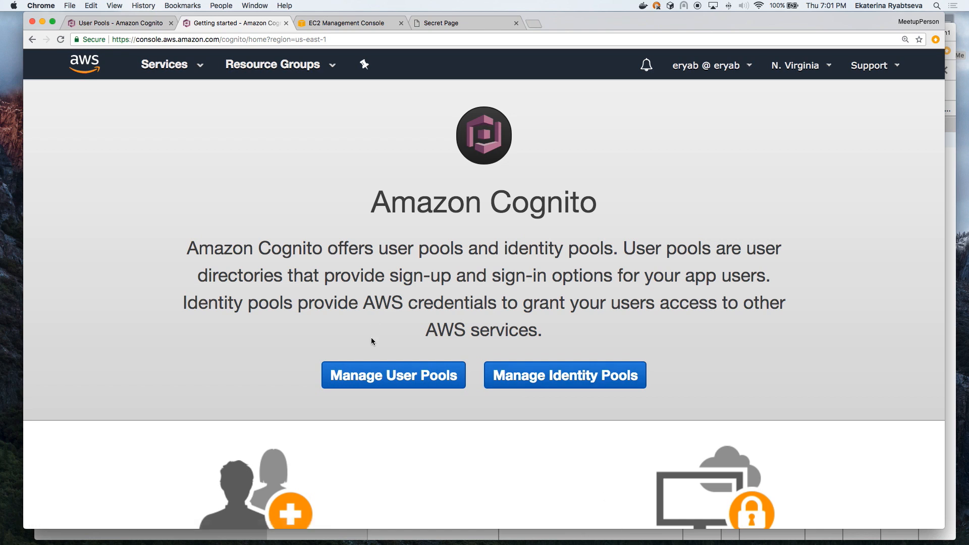
{"action": "left_click", "coordinate": [351, 374]}
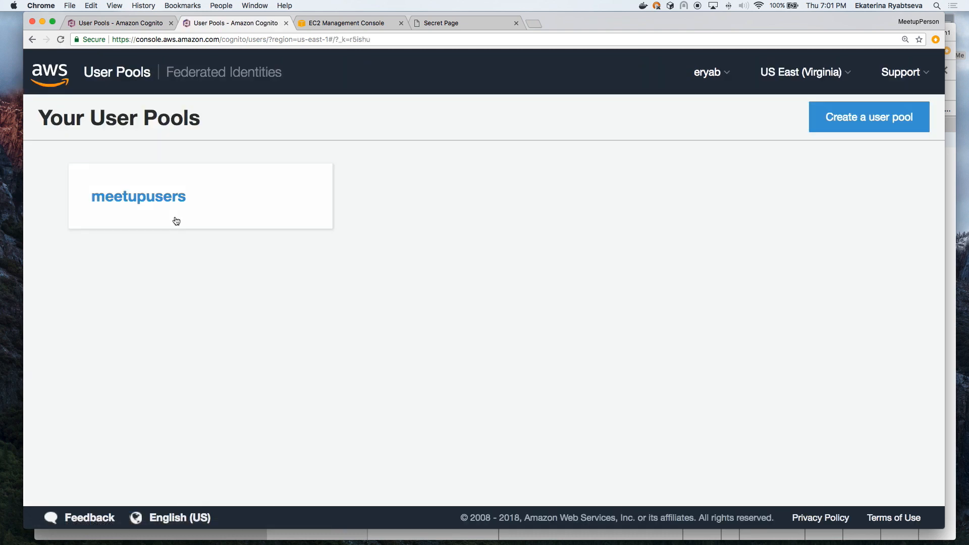
{"action": "left_click", "coordinate": [170, 198]}
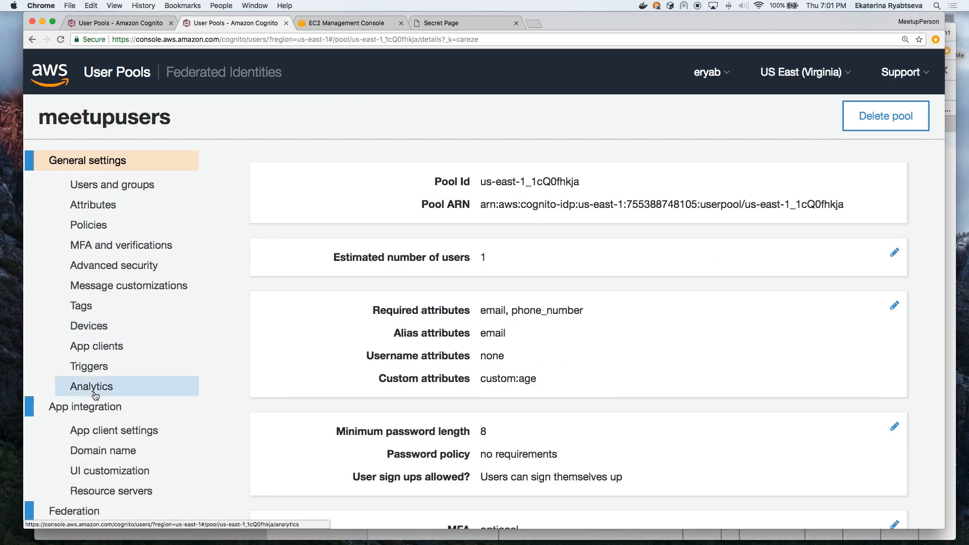
Open the form for adding another app client to the meetupusers pool and examine its token expiration, client secret and authentication options
{"action": "scroll", "coordinate": [102, 381], "scroll_direction": "down", "scroll_amount": 1}
{"action": "left_click", "coordinate": [104, 362]}
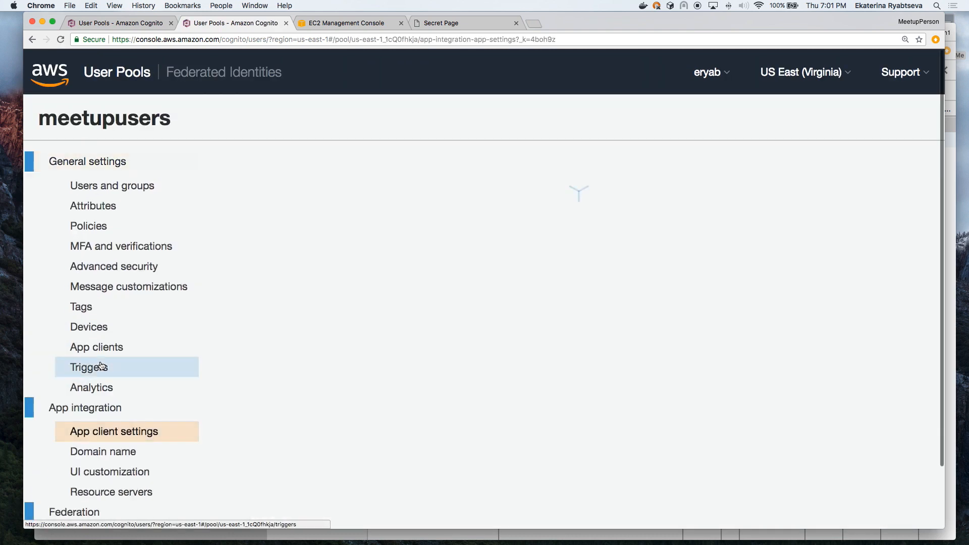
{"action": "left_click", "coordinate": [96, 348]}
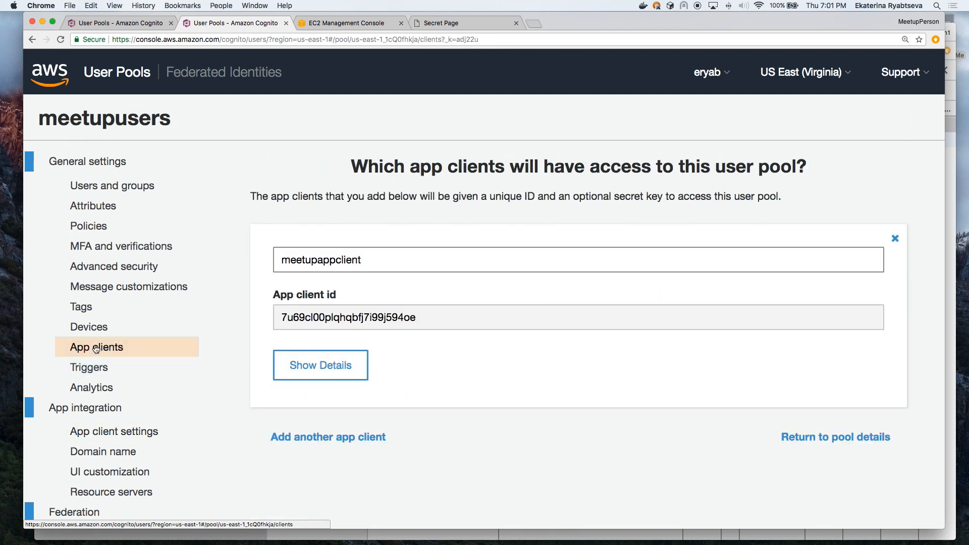
{"action": "left_click", "coordinate": [326, 438]}
{"action": "scroll", "coordinate": [327, 437], "scroll_direction": "down", "scroll_amount": 1}
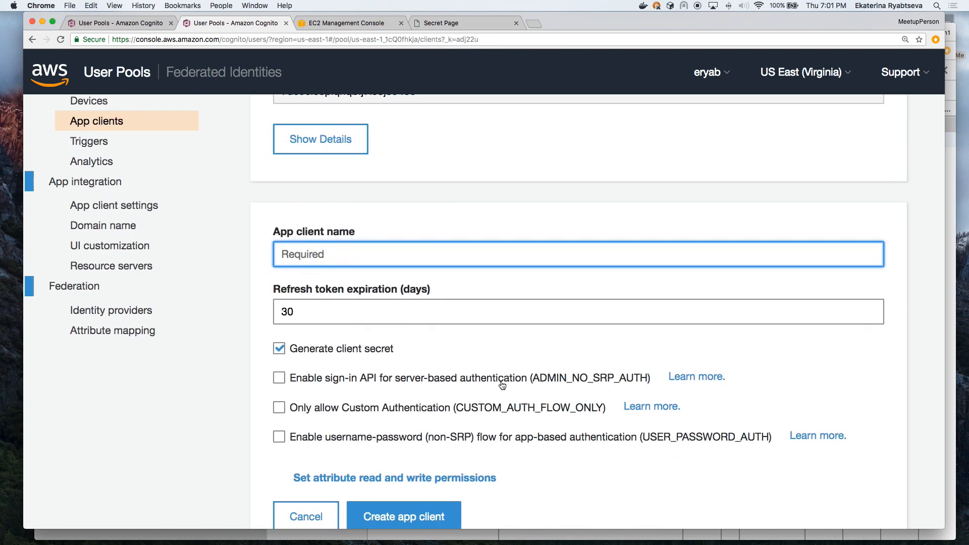
{"action": "scroll", "coordinate": [710, 382], "scroll_direction": "down", "scroll_amount": 1}
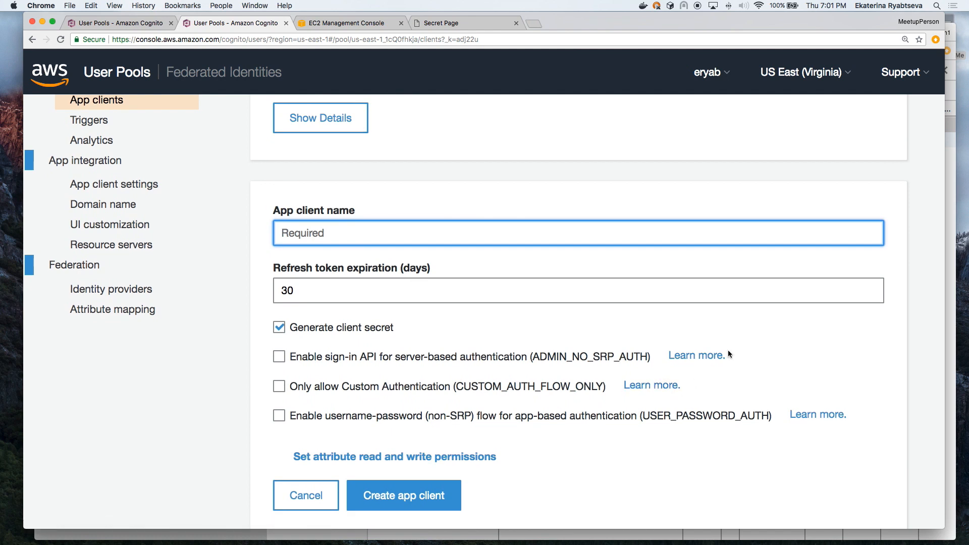
{"action": "scroll", "coordinate": [245, 363], "scroll_direction": "down", "scroll_amount": 2}
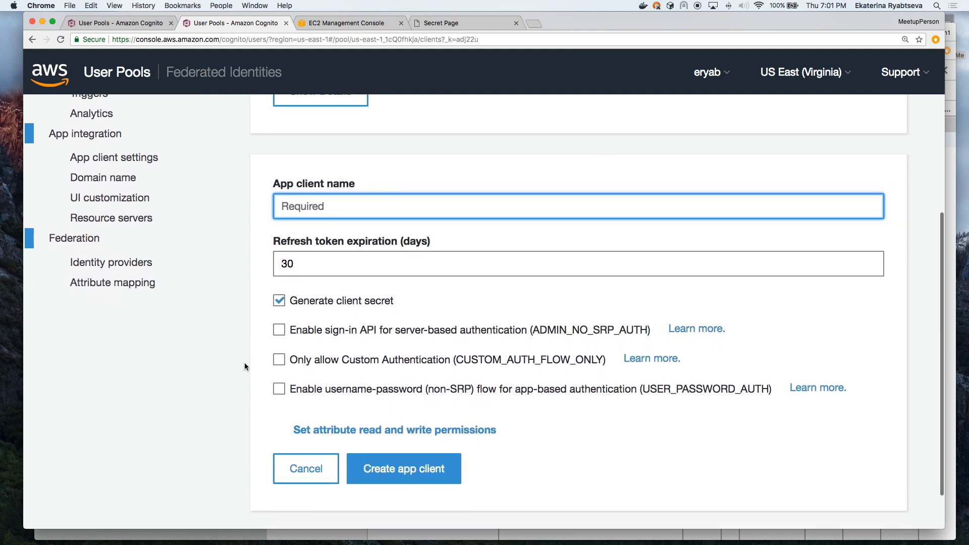